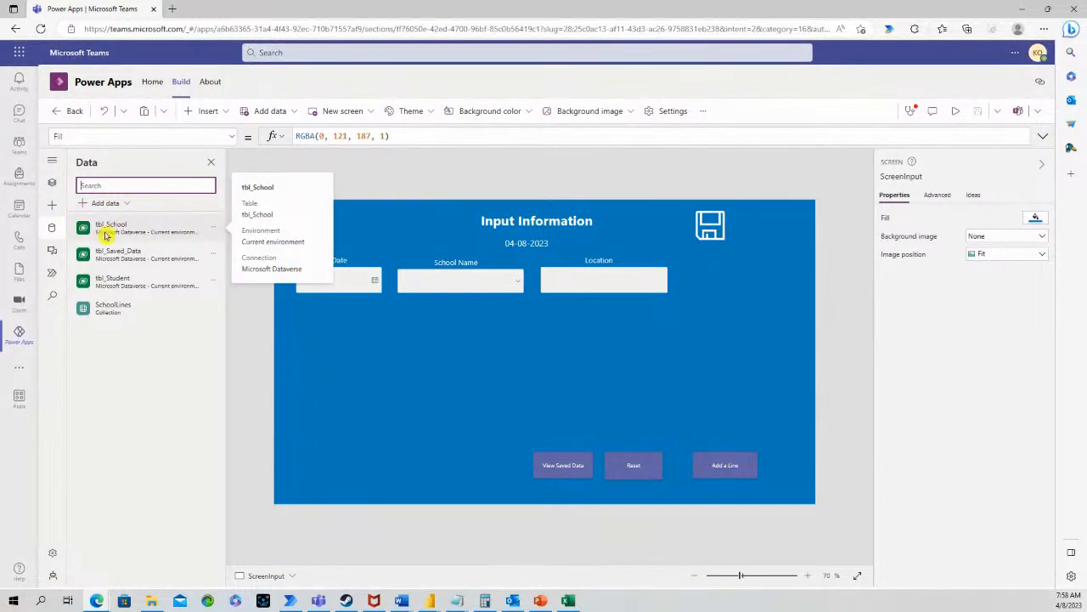
Open the tbl_School table with Edit data and briefly check the Name column menu
{"action": "left_click", "coordinate": [213, 227]}
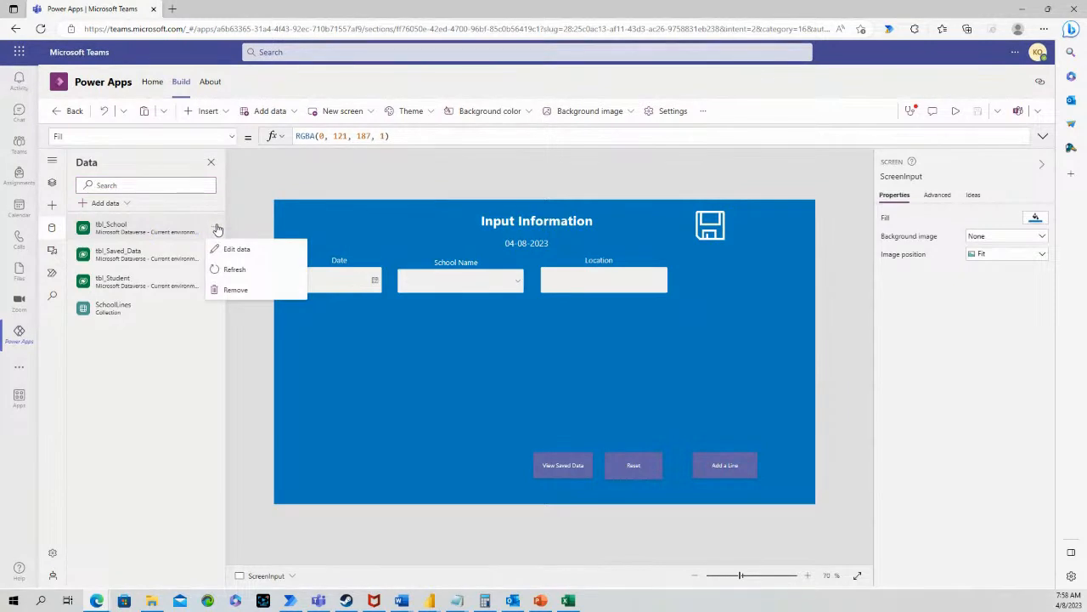
{"action": "left_click", "coordinate": [258, 247]}
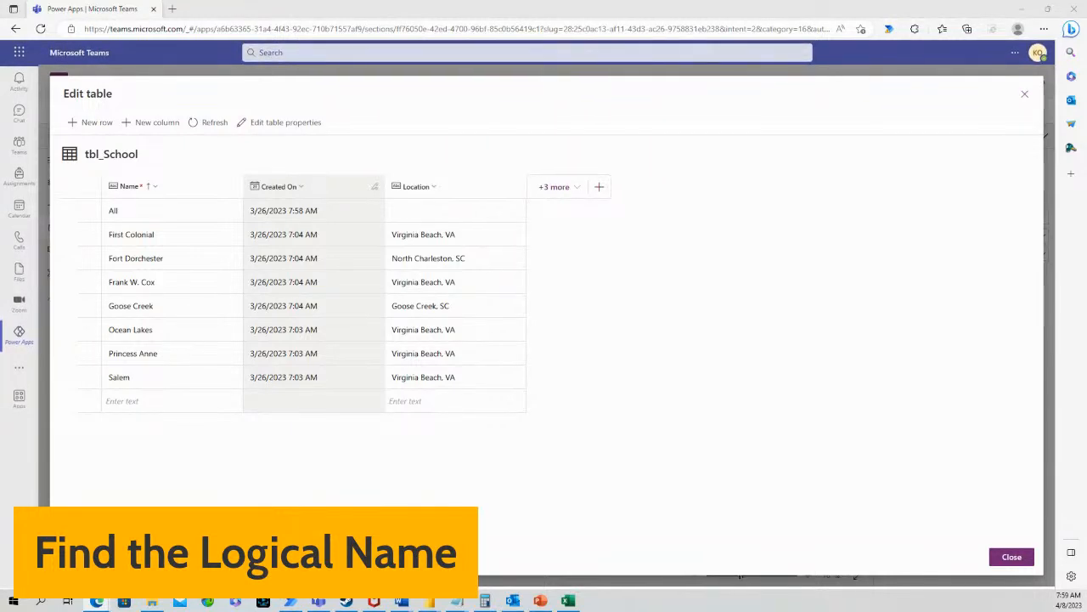
{"action": "left_click", "coordinate": [200, 186]}
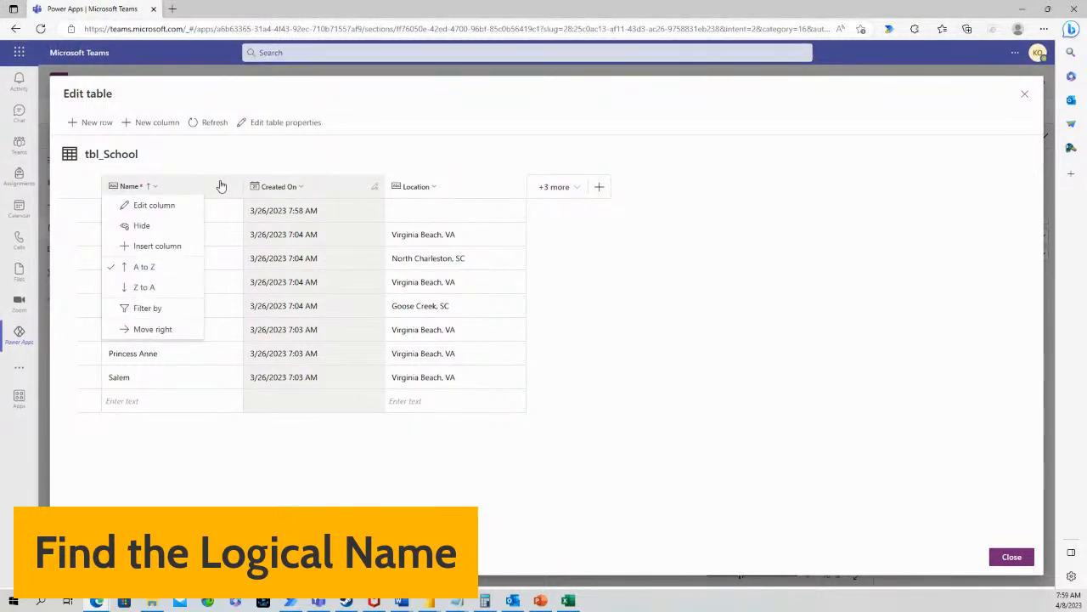
{"action": "left_click", "coordinate": [281, 128]}
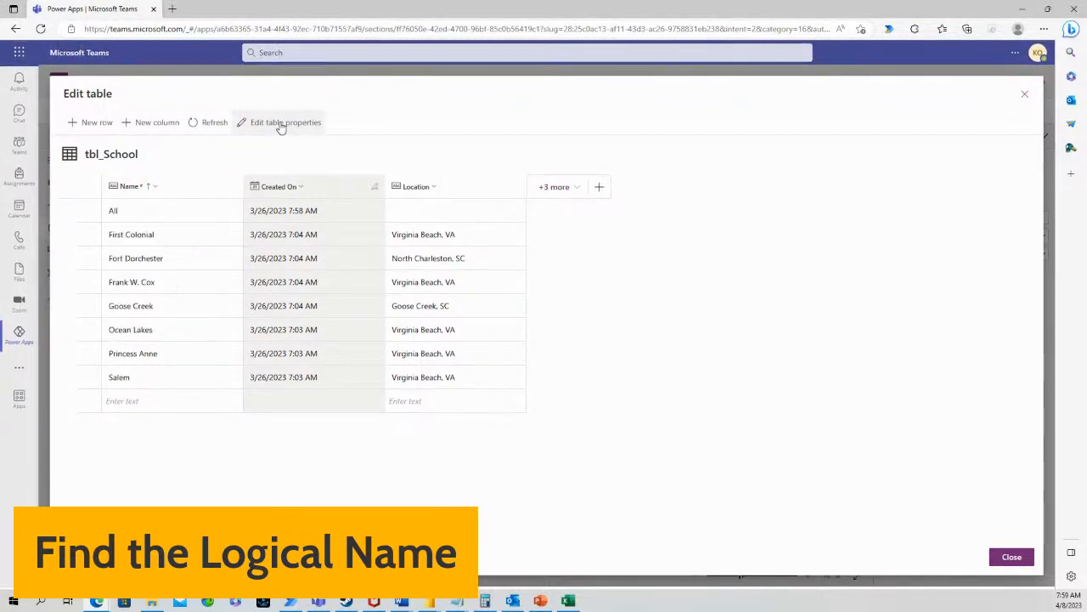
{"action": "left_click", "coordinate": [281, 124]}
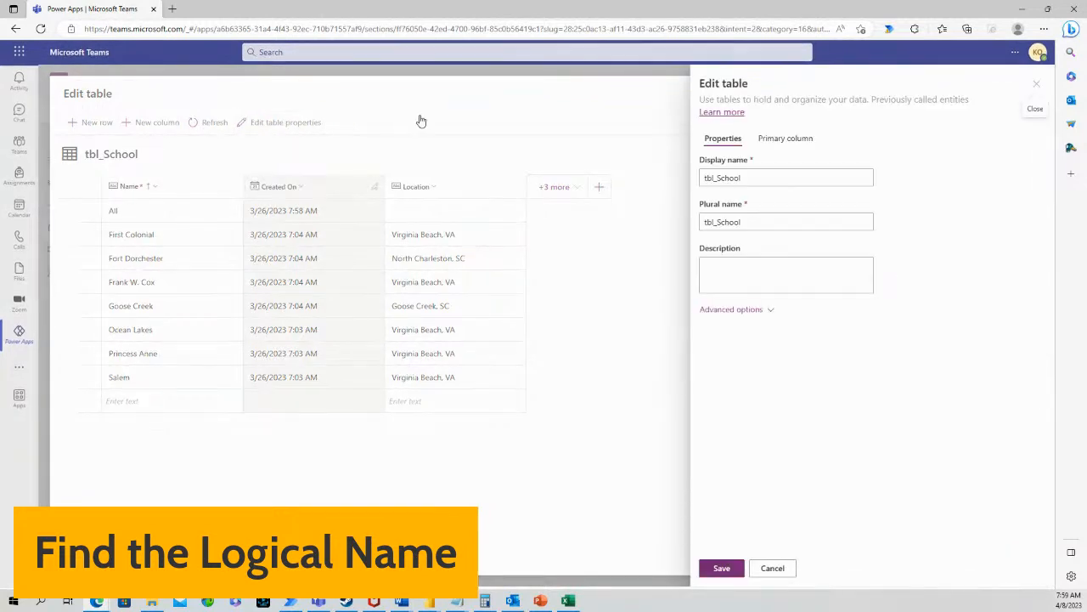
{"action": "left_click", "coordinate": [715, 311]}
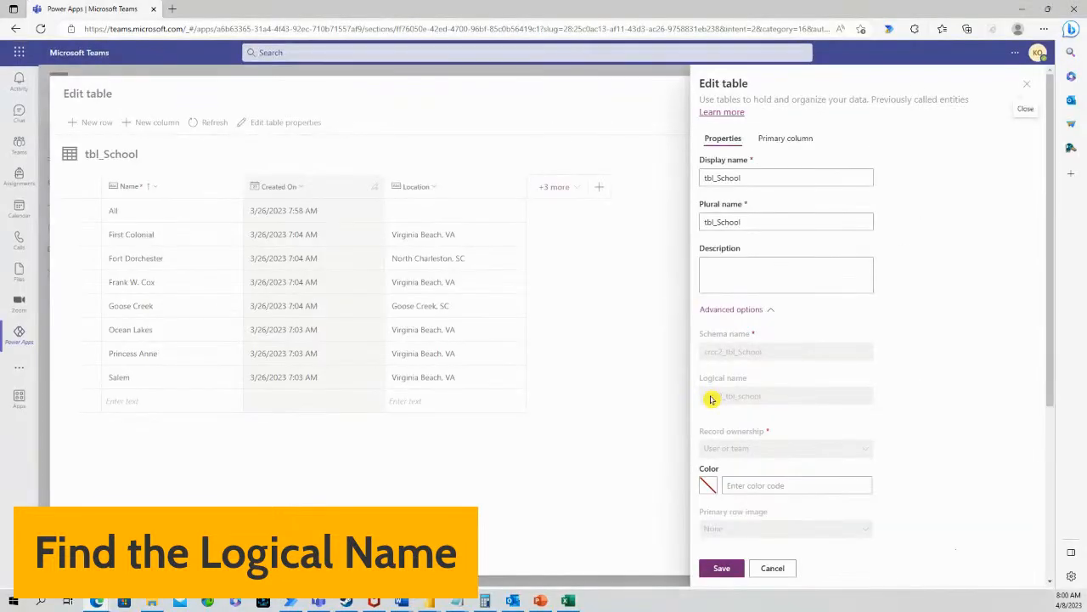
{"action": "left_click", "coordinate": [769, 568]}
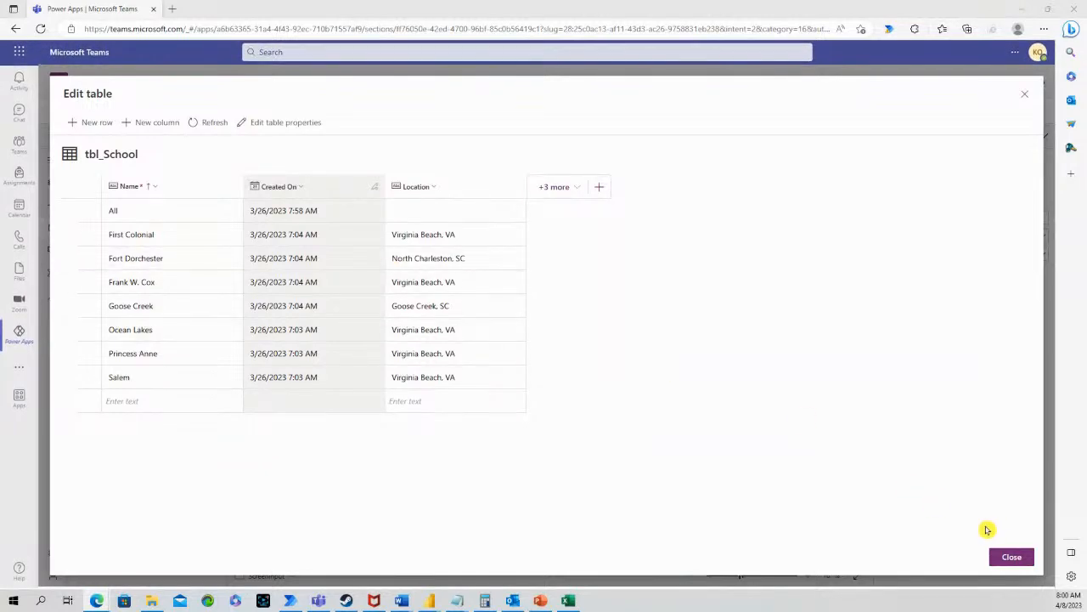
Close the tbl_School table and start a new flow from the app's Power Automate pane
{"action": "left_click", "coordinate": [1011, 557]}
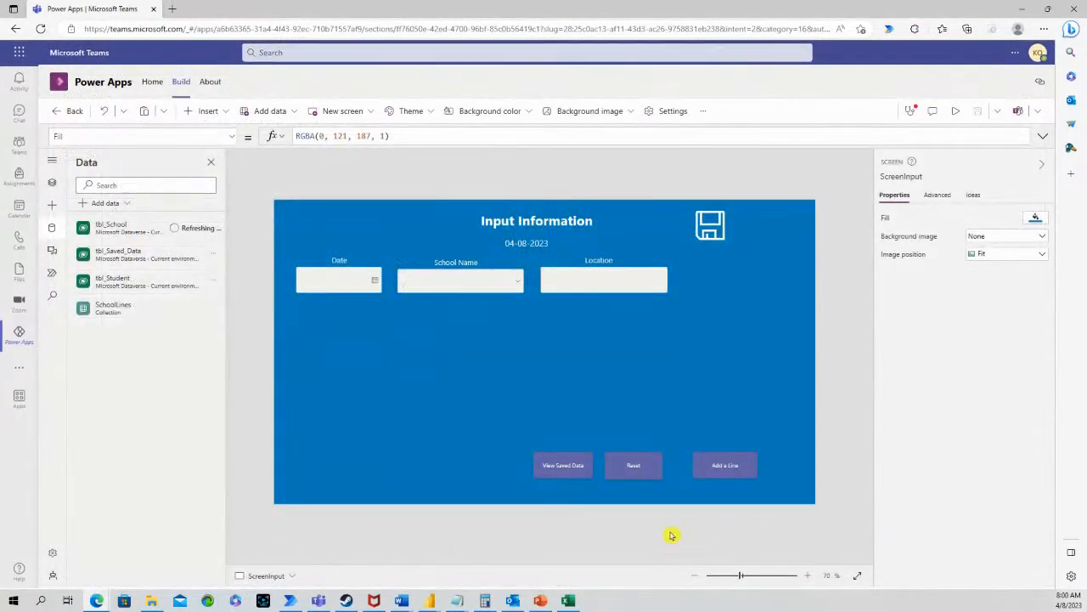
{"action": "mouse_move", "coordinate": [401, 598]}
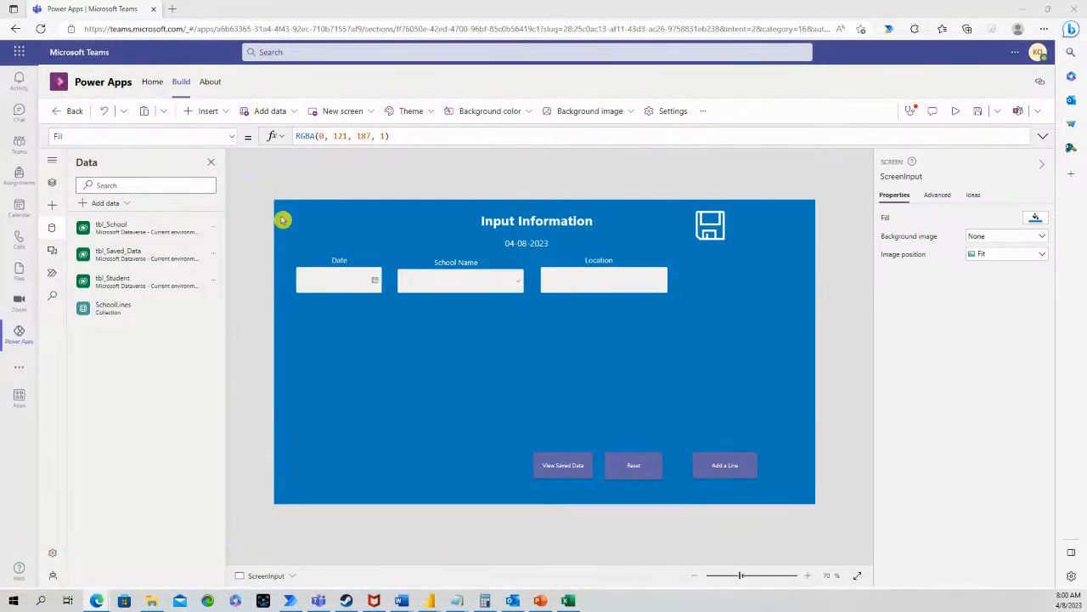
{"action": "left_click", "coordinate": [52, 271]}
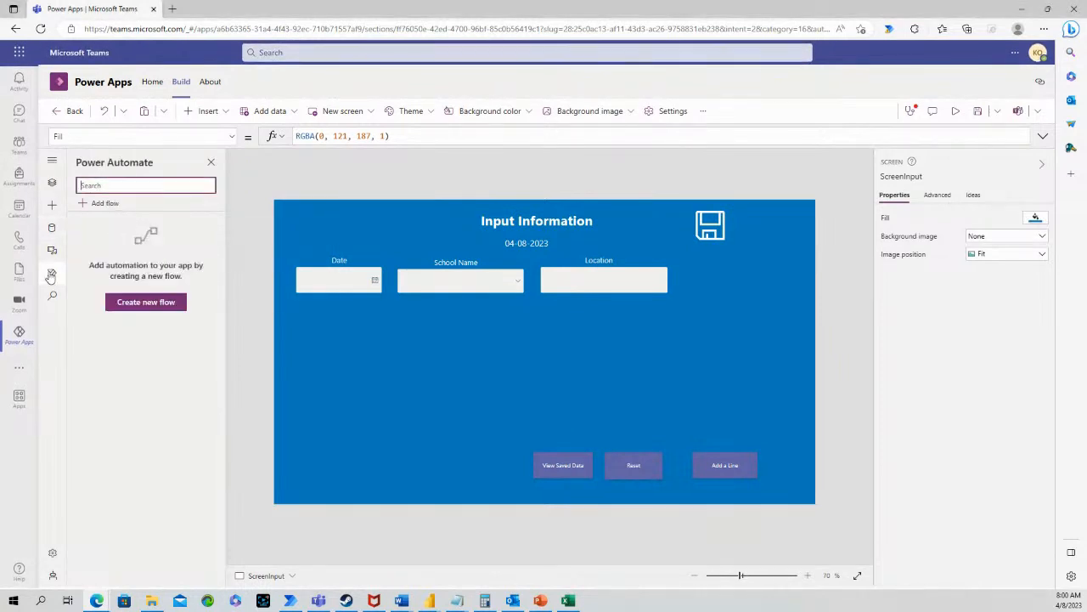
{"action": "left_click", "coordinate": [126, 302]}
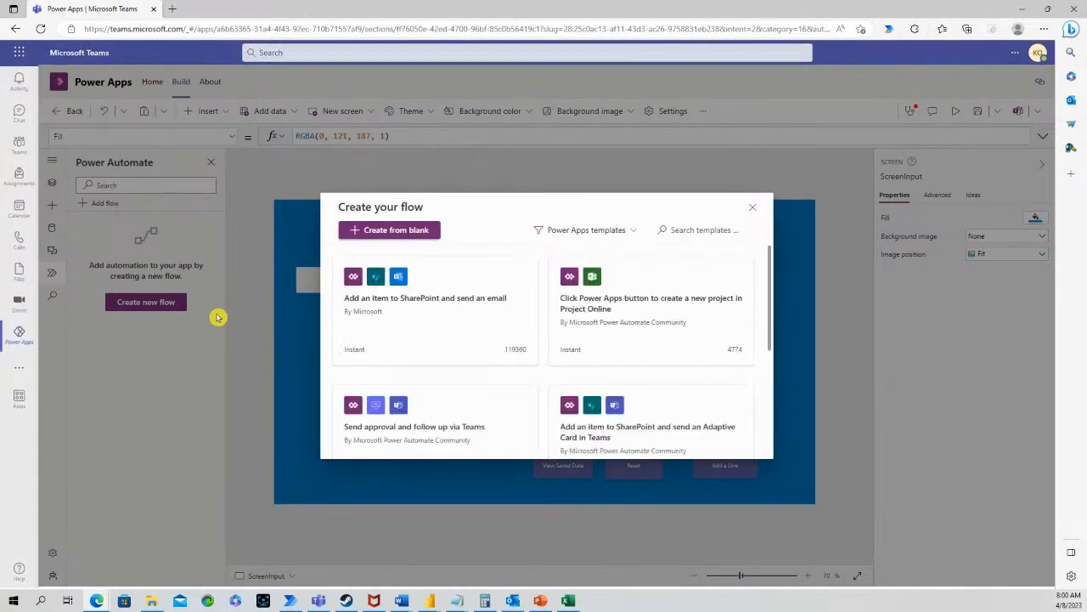
Start a blank flow and add a Dataverse List rows step after the PowerApps trigger
{"action": "left_click", "coordinate": [396, 237]}
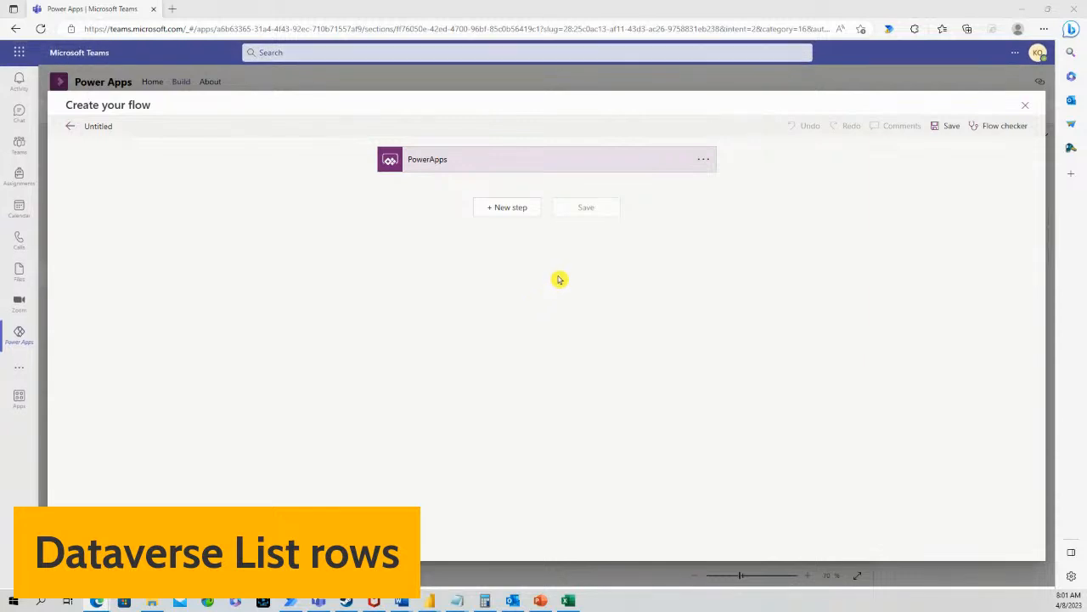
{"action": "left_click", "coordinate": [516, 210]}
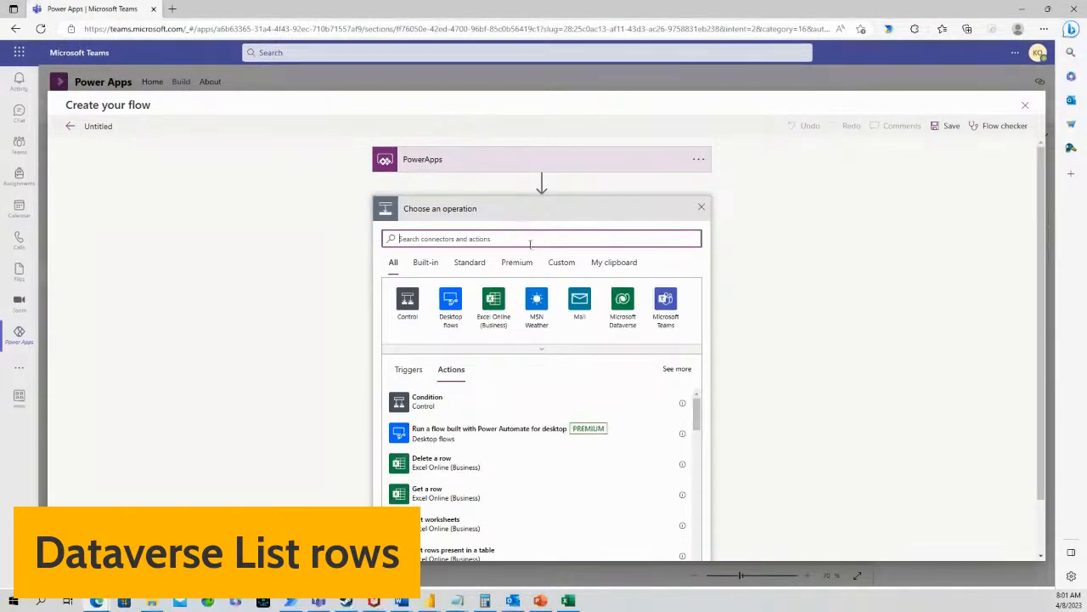
{"action": "left_click", "coordinate": [622, 308]}
{"action": "left_click", "coordinate": [462, 420]}
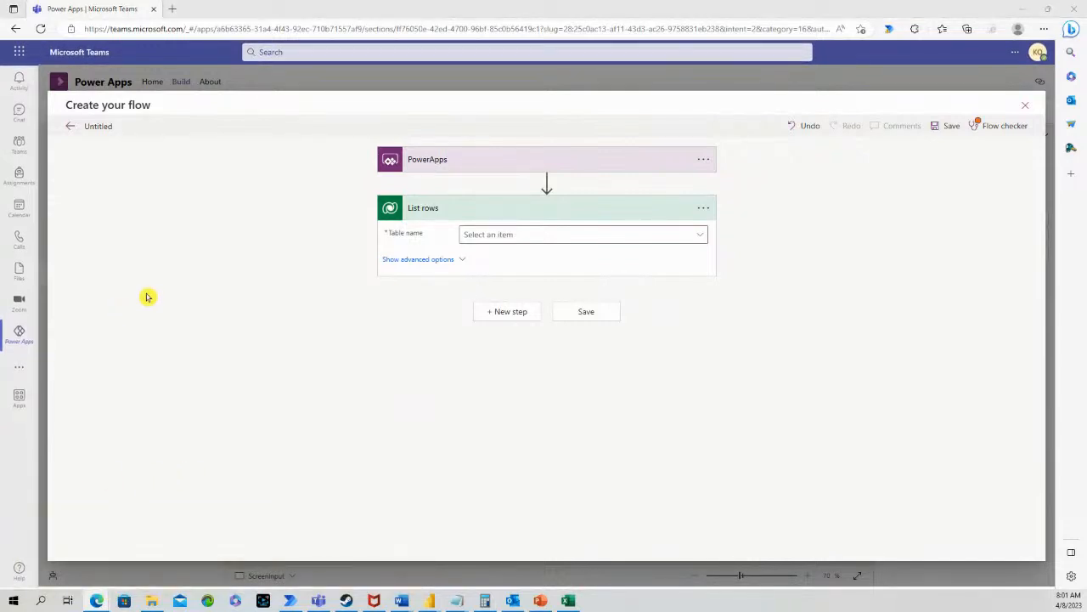
Search the List rows table list for tbl_school
{"action": "left_click", "coordinate": [702, 234]}
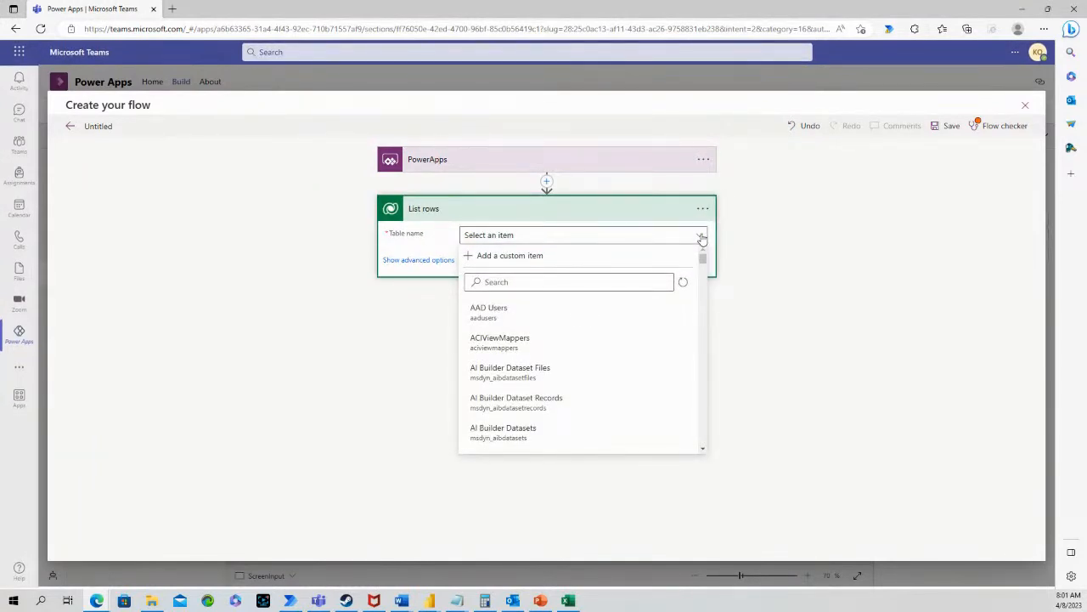
{"action": "left_click", "coordinate": [563, 282]}
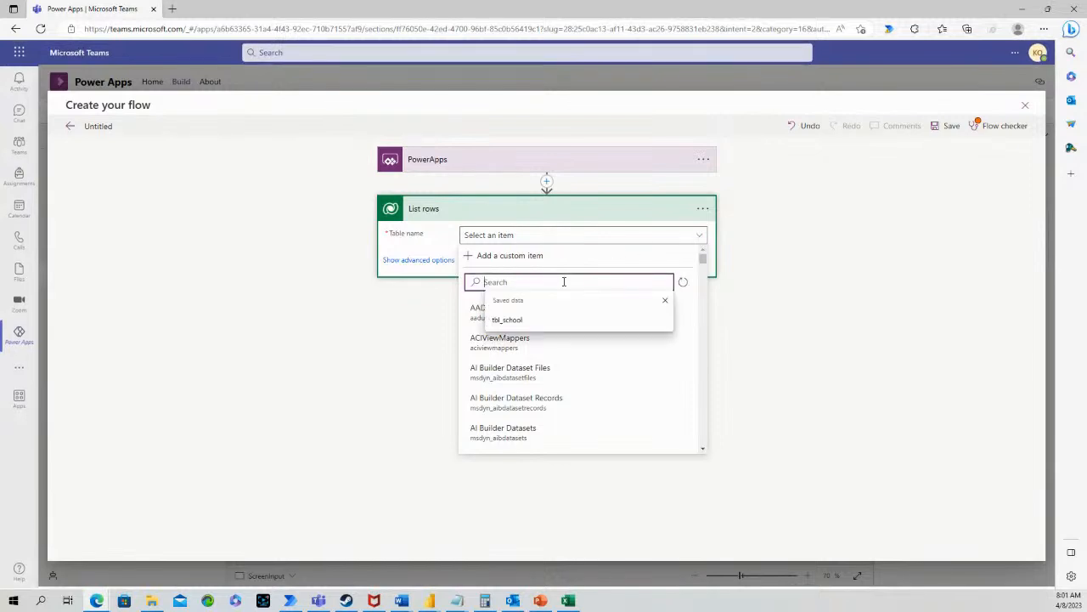
{"action": "type", "text": "tbl_school"}
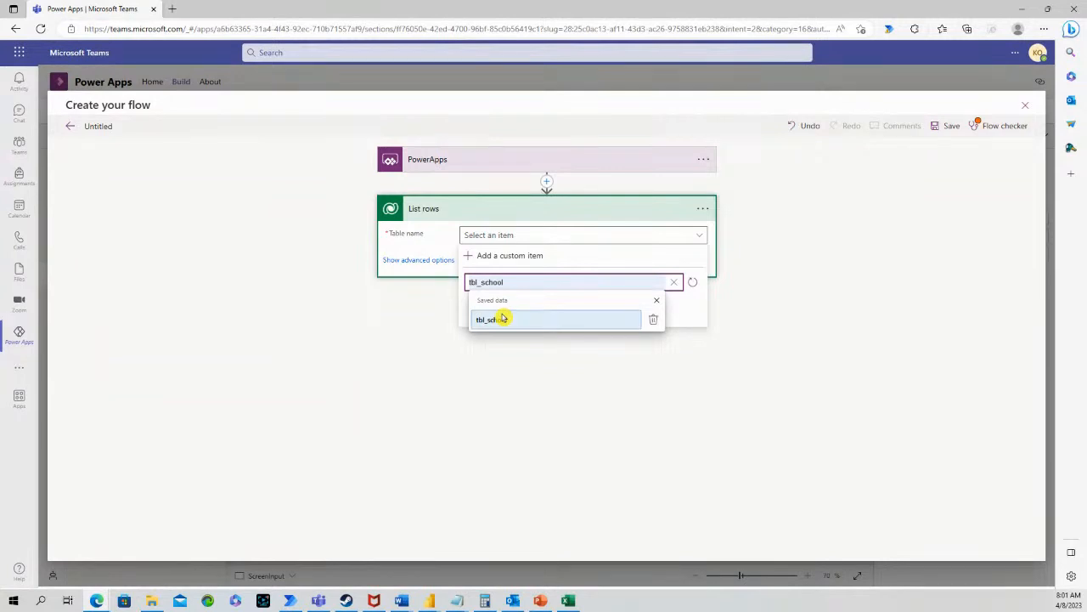
{"action": "left_click", "coordinate": [502, 319]}
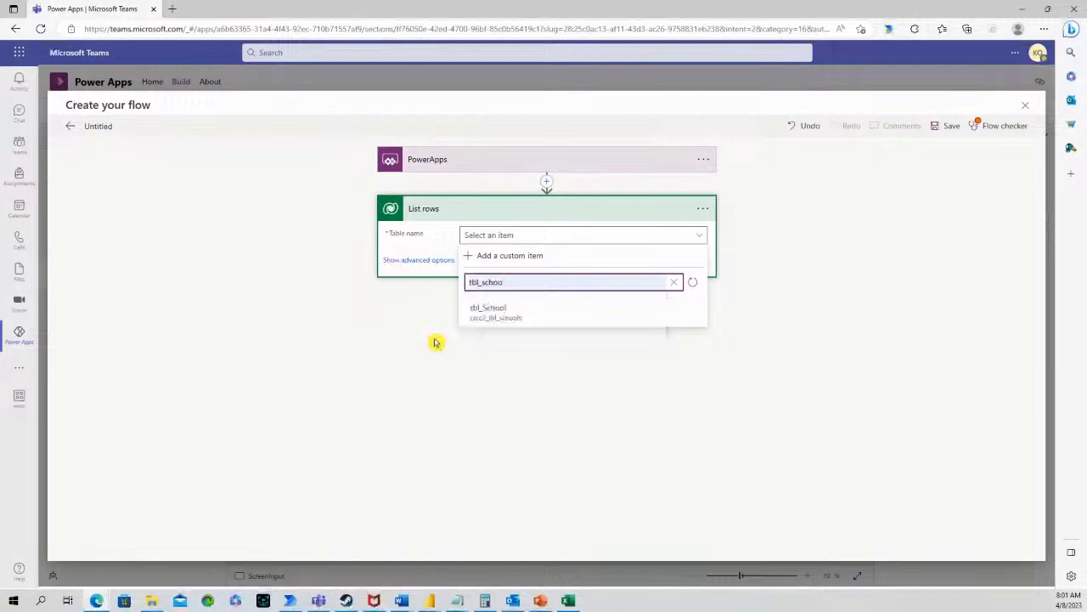
{"action": "left_click", "coordinate": [532, 322]}
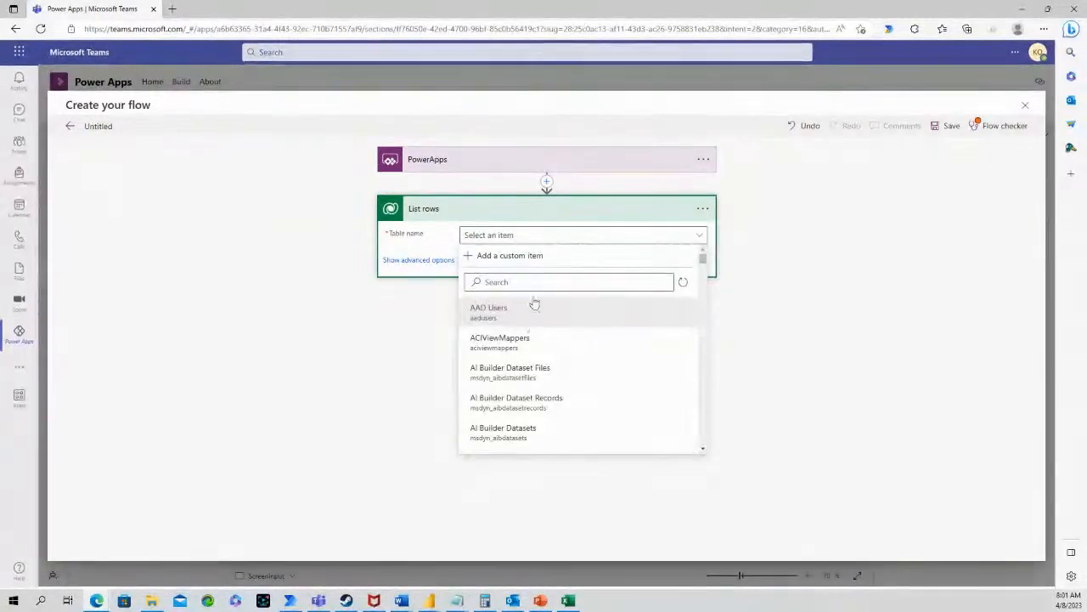
{"action": "left_click", "coordinate": [533, 281]}
{"action": "type", "text": "tbl"}
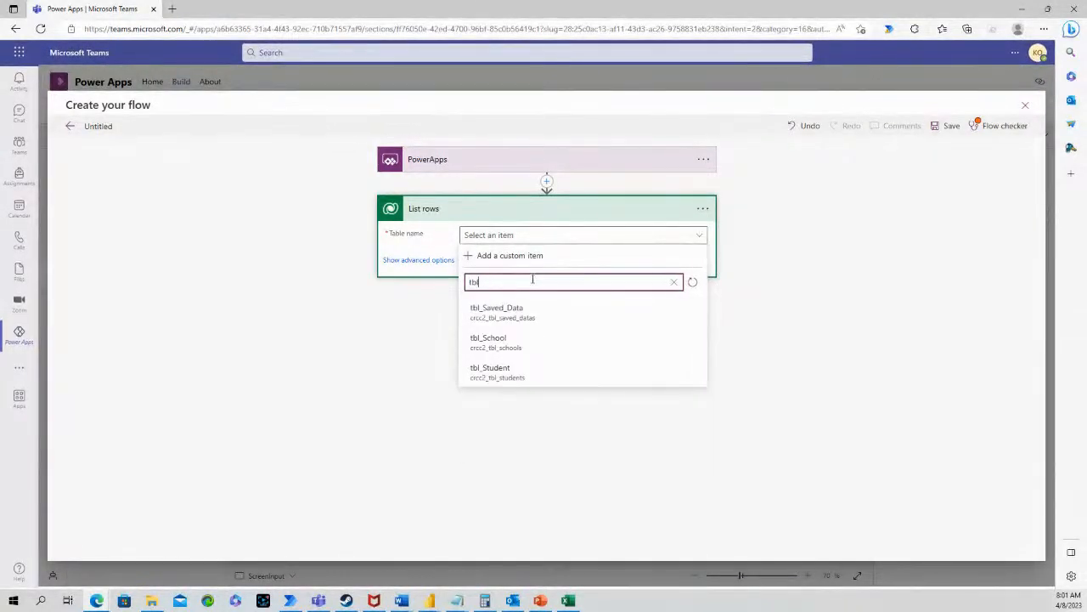
{"action": "type", "text": "_schoo"}
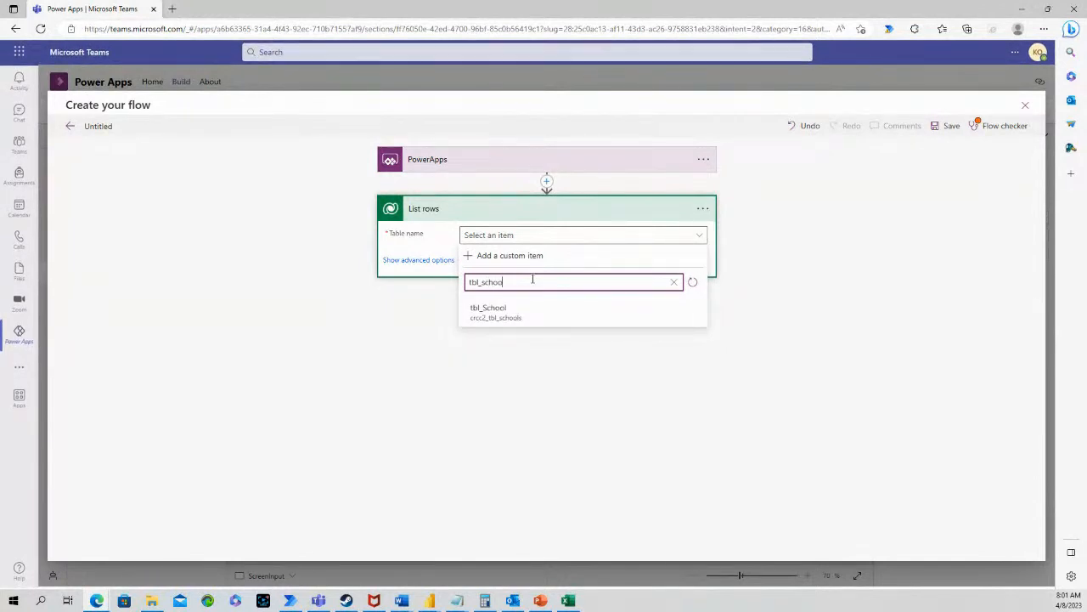
Set List rows to tbl_School with filter crcc2_name eq 'Ocean Lakes', then collapse the step
{"action": "left_click", "coordinate": [488, 308]}
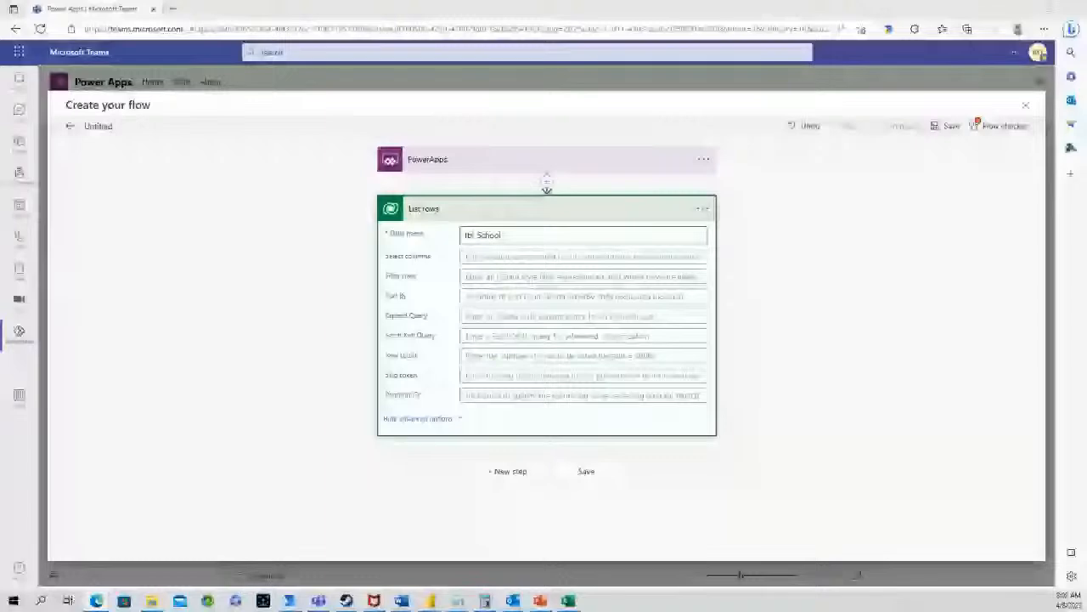
{"action": "left_click", "coordinate": [489, 279]}
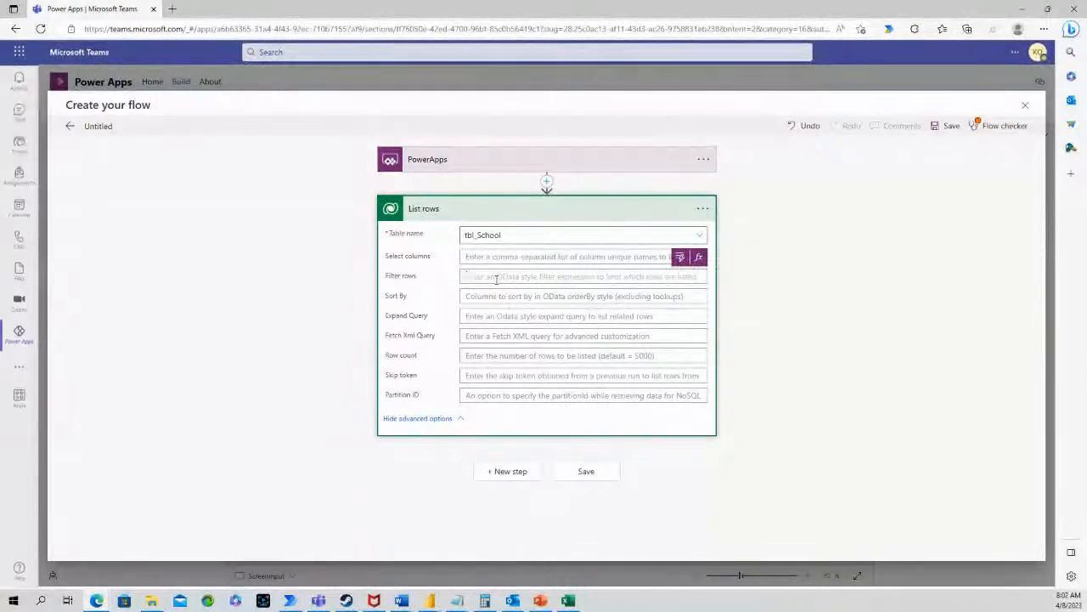
{"action": "type", "text": "cr"}
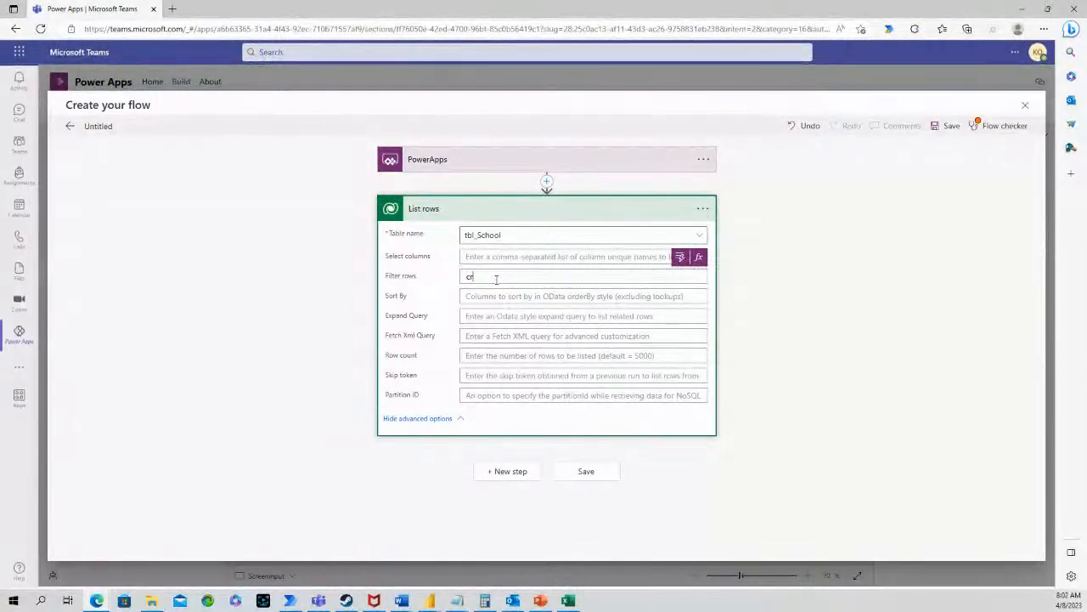
{"action": "type", "text": "oc"}
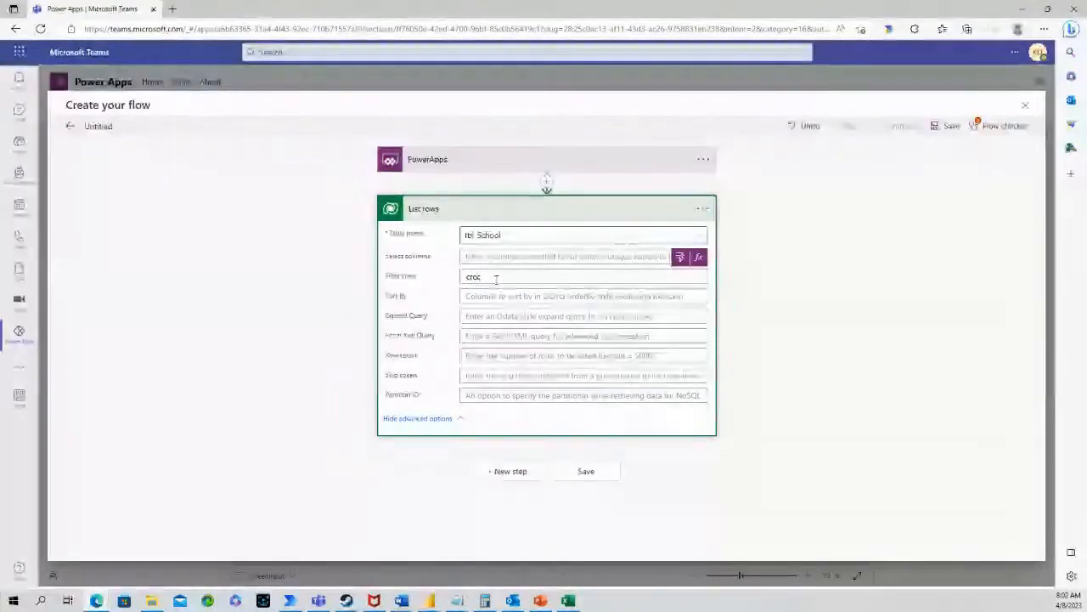
{"action": "type", "text": "2_"}
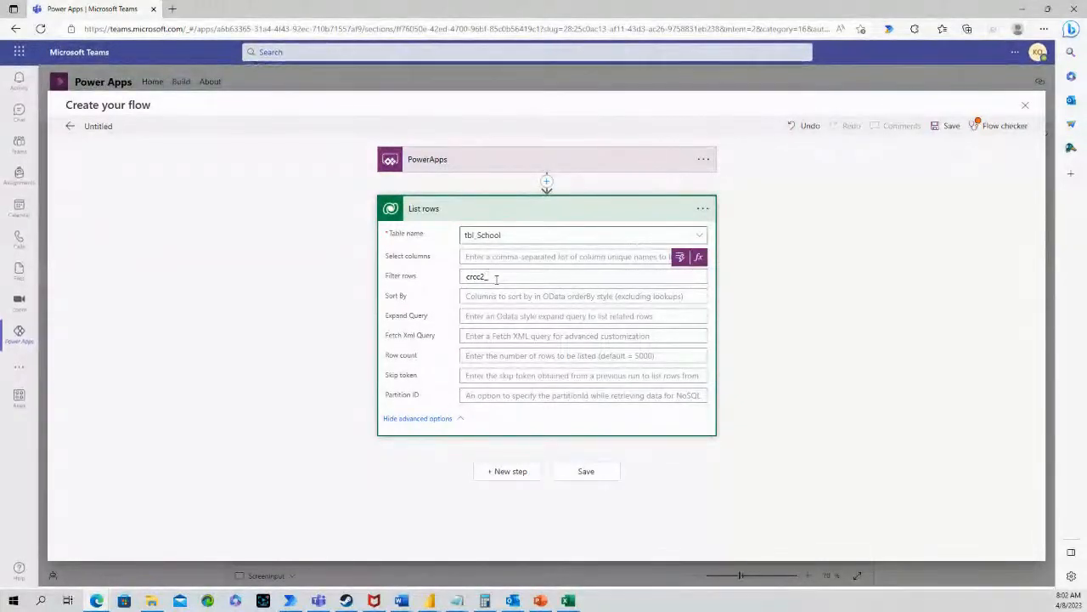
{"action": "type", "text": "name"}
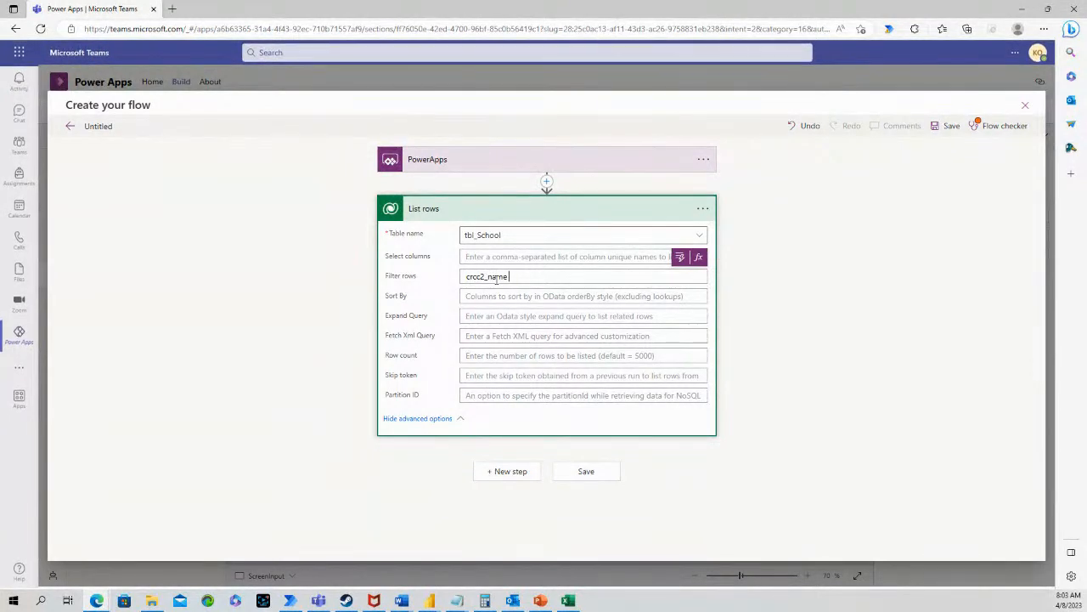
{"action": "type", "text": " e"}
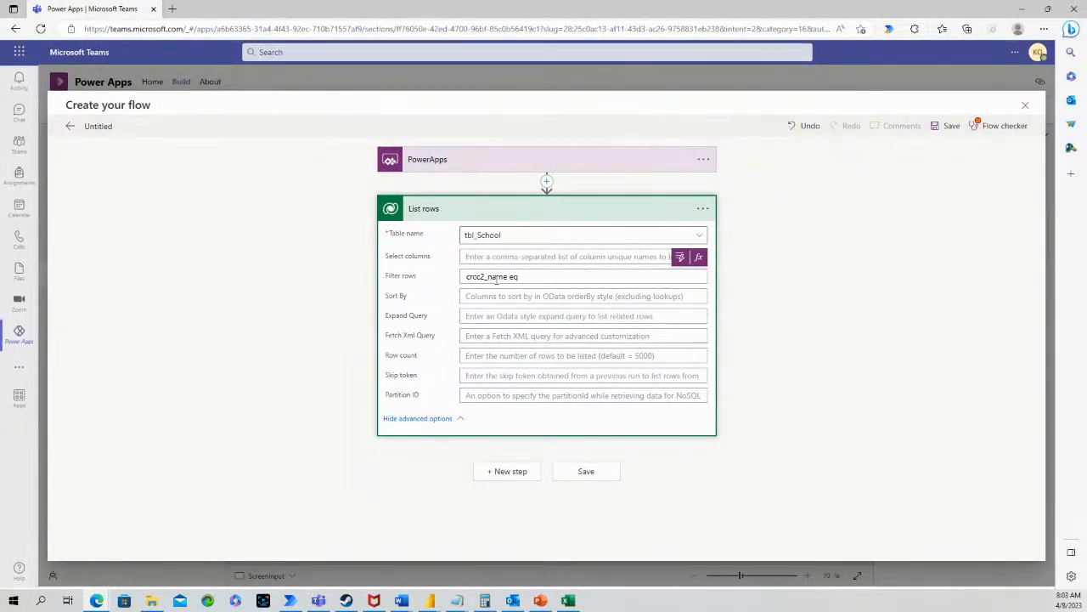
{"action": "type", "text": "q"}
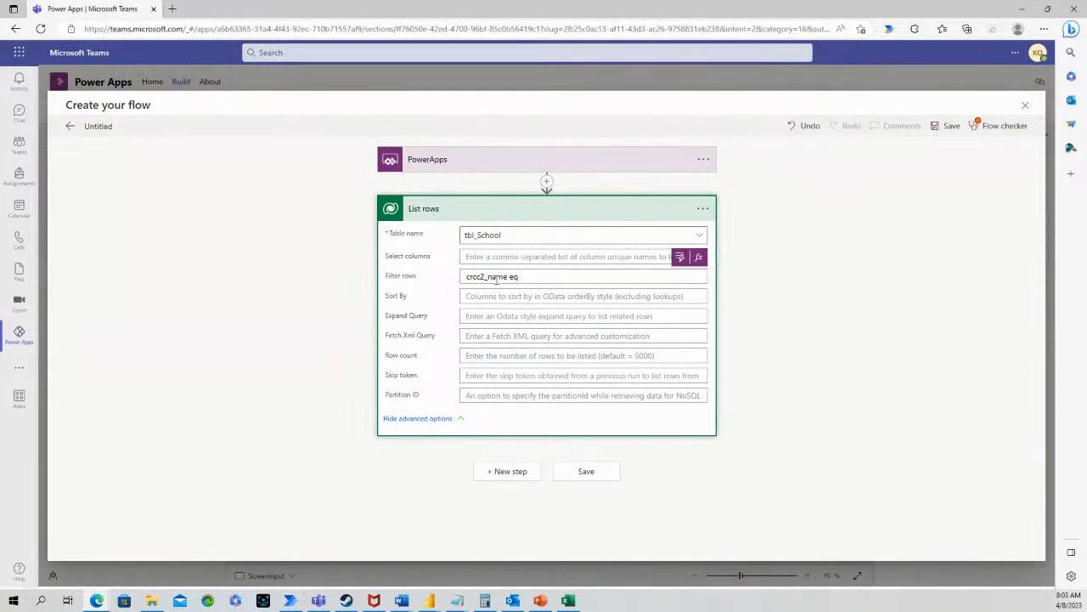
{"action": "type", "text": " '"}
{"action": "type", "text": "O"}
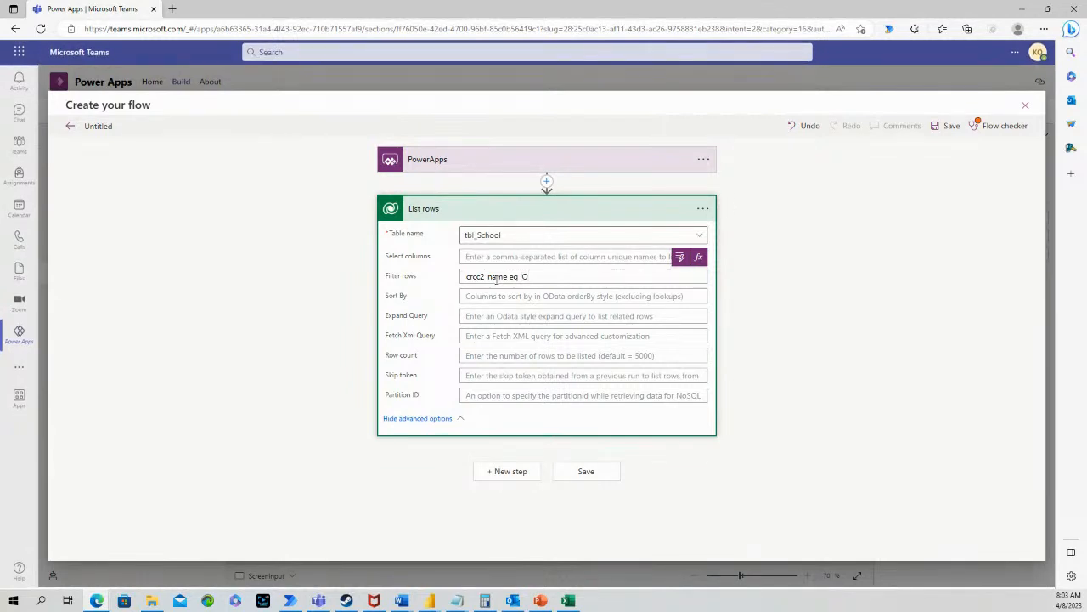
{"action": "type", "text": "cean Lakes"}
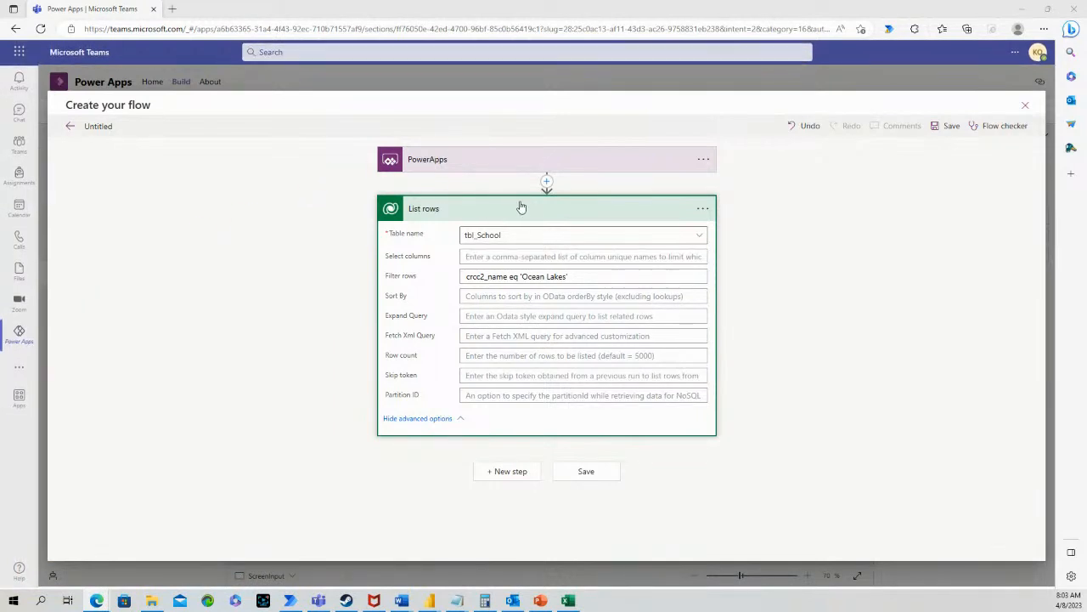
{"action": "left_click", "coordinate": [529, 205]}
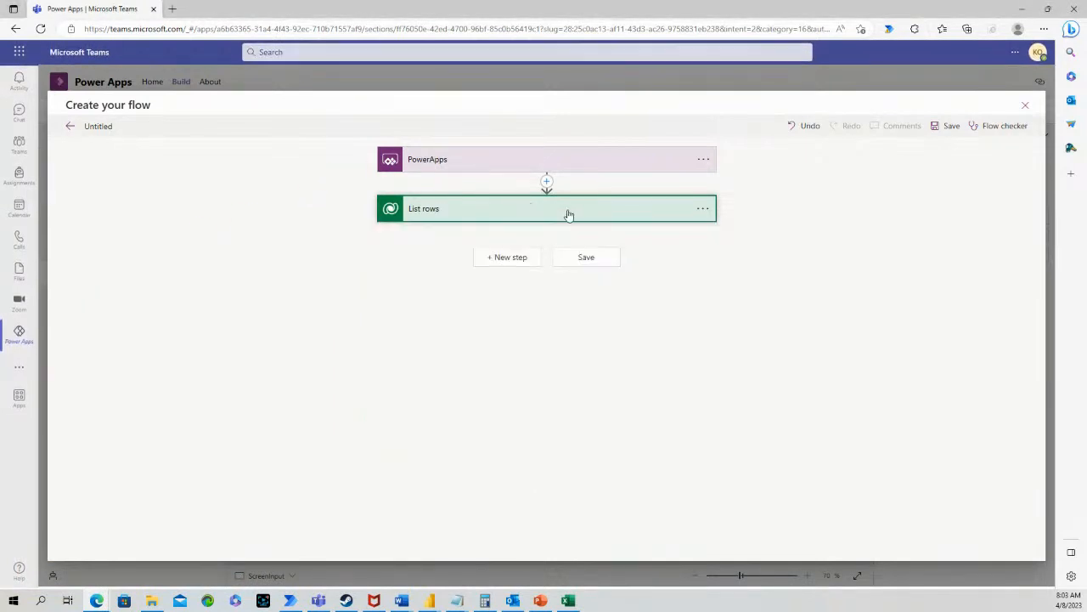
Add a Create CSV table step using the List rows value as its source
{"action": "left_click", "coordinate": [506, 257]}
{"action": "type", "text": "csv"}
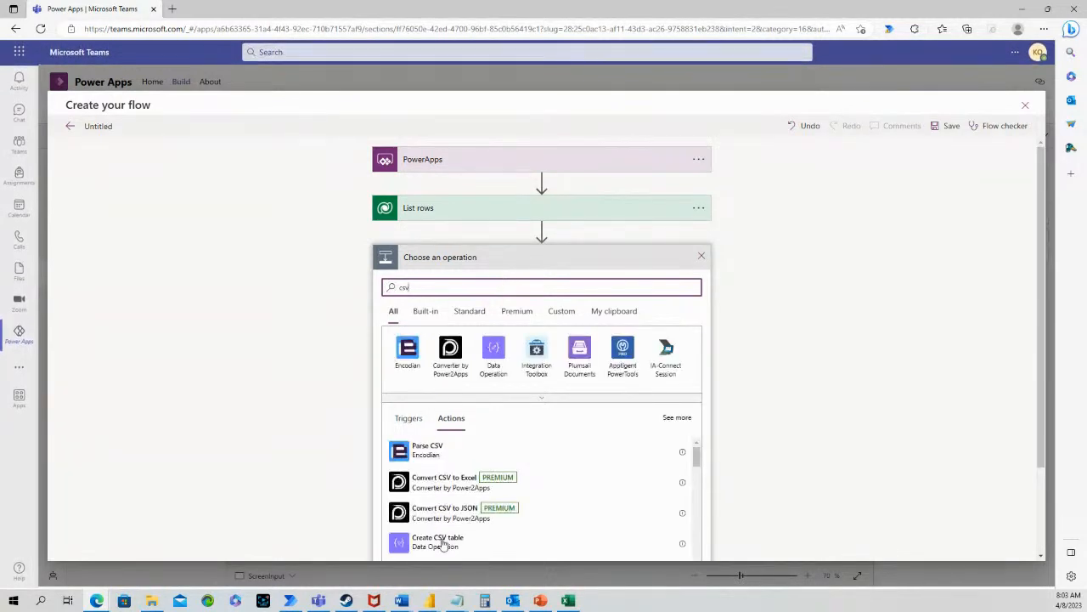
{"action": "left_click", "coordinate": [443, 538]}
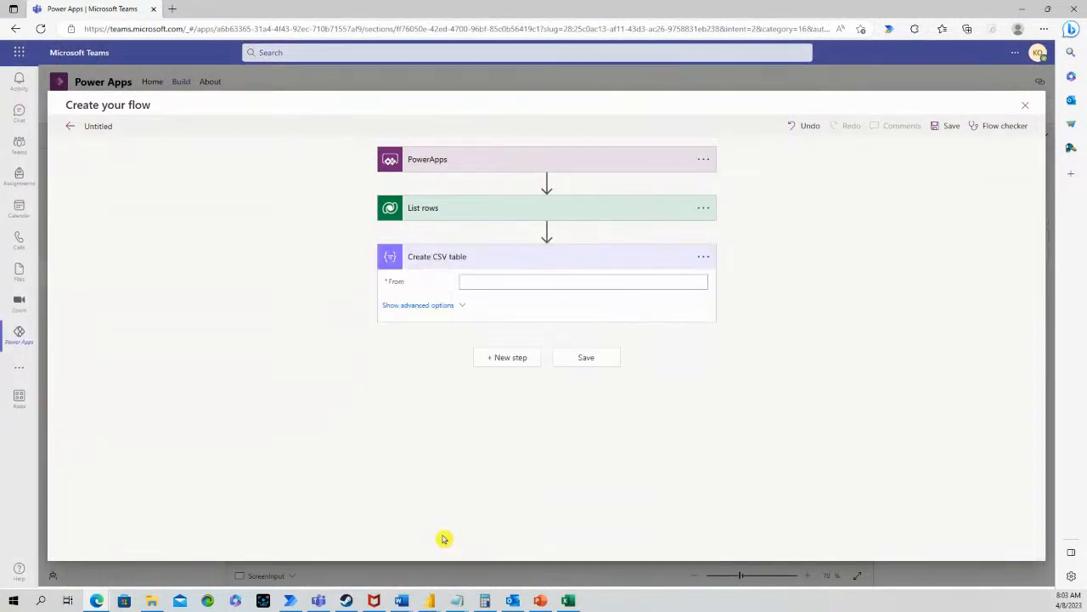
{"action": "left_click", "coordinate": [679, 280]}
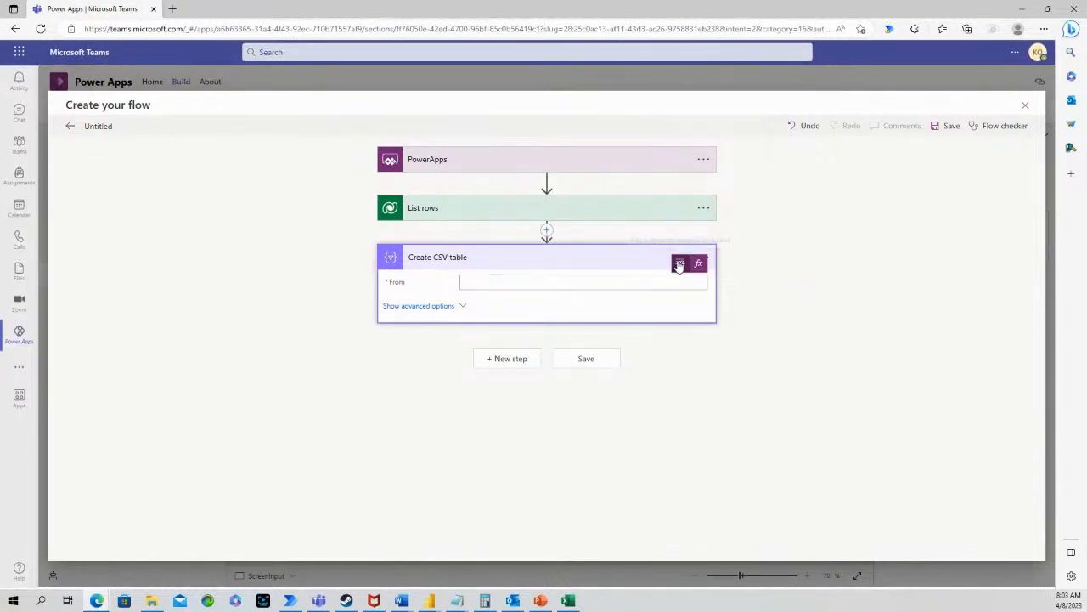
{"action": "left_click", "coordinate": [679, 264]}
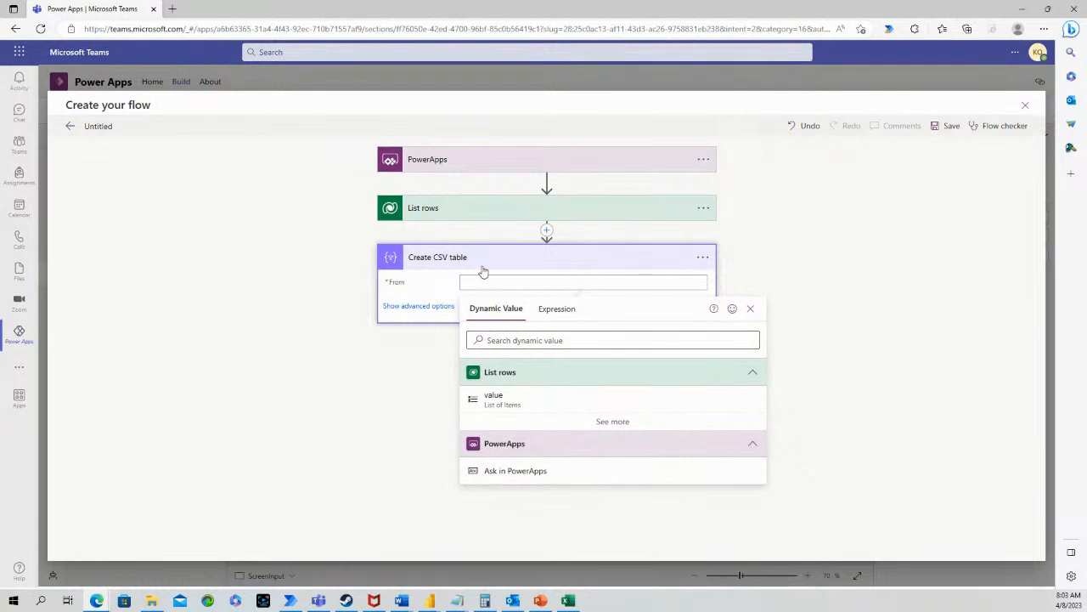
{"action": "left_click", "coordinate": [498, 399]}
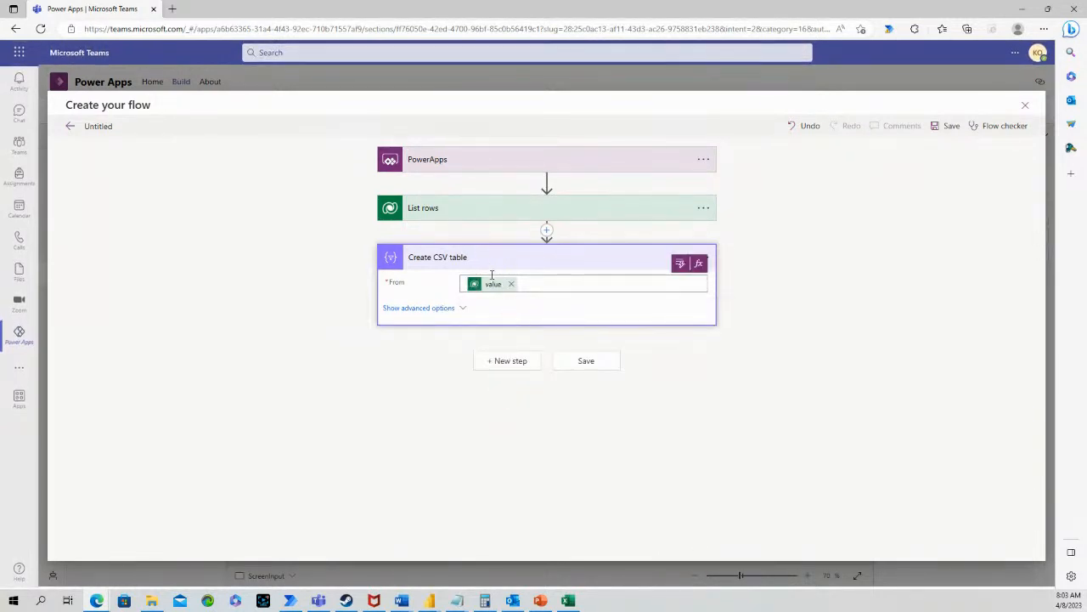
Switch the CSV columns to Custom with a Name header mapped to the row's Name field
{"action": "left_click", "coordinate": [421, 309]}
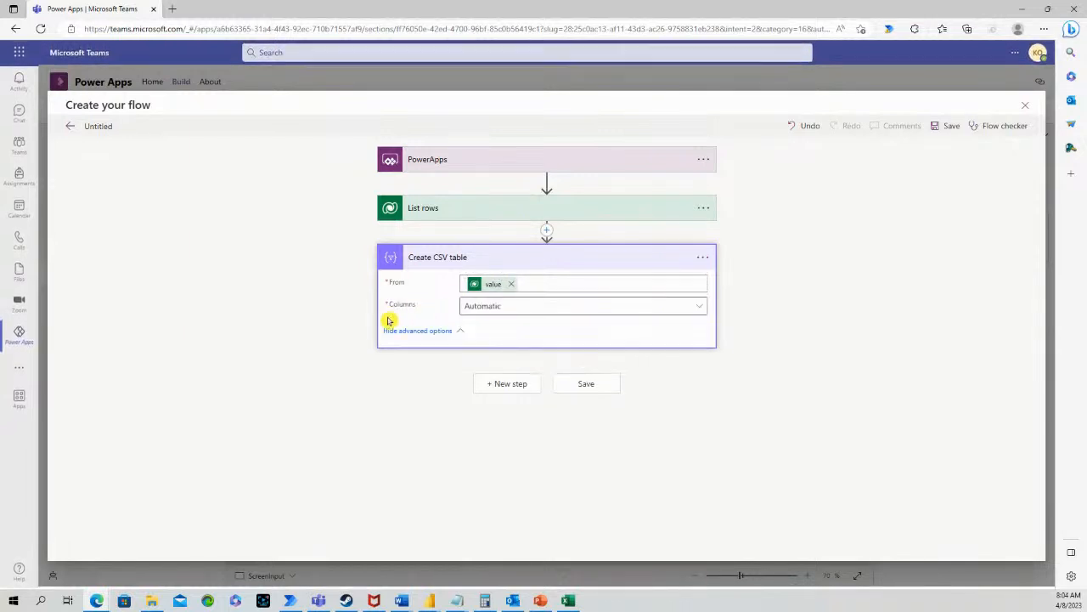
{"action": "left_click", "coordinate": [677, 310]}
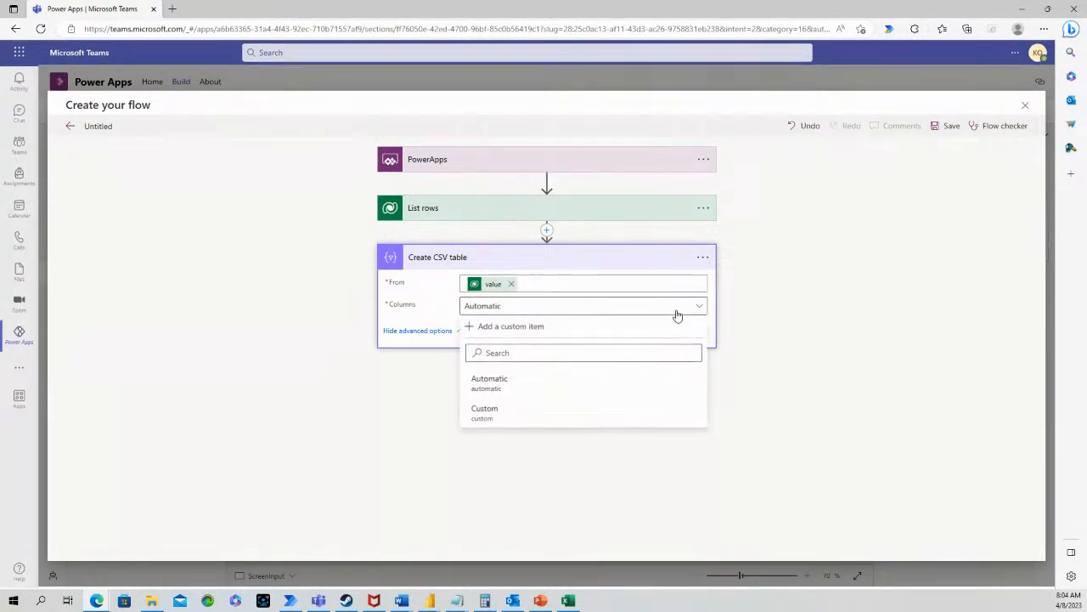
{"action": "left_click", "coordinate": [518, 412]}
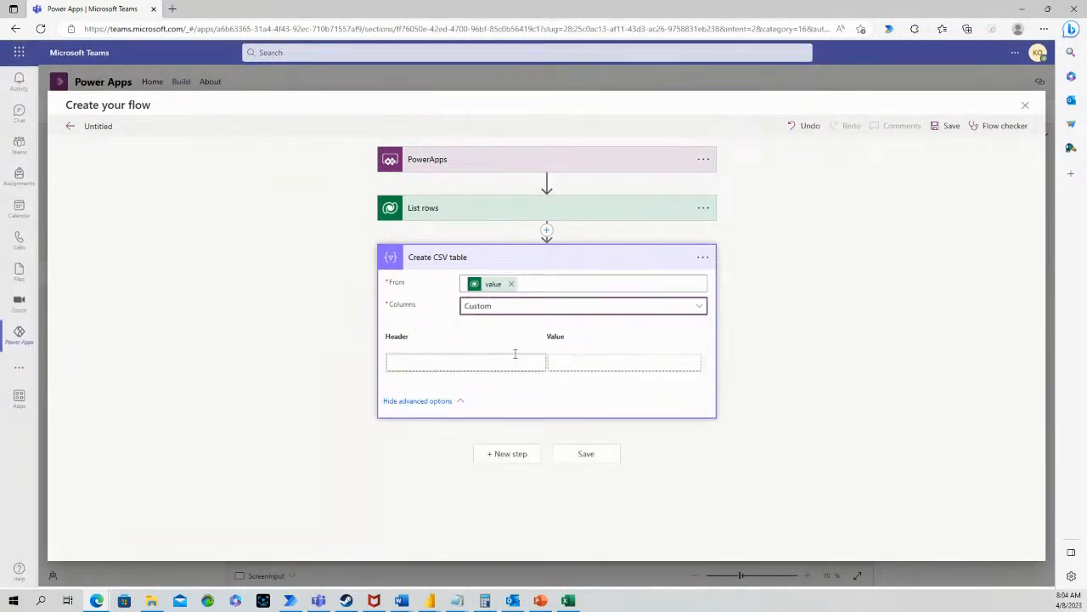
{"action": "left_click", "coordinate": [496, 365]}
{"action": "type", "text": "N"}
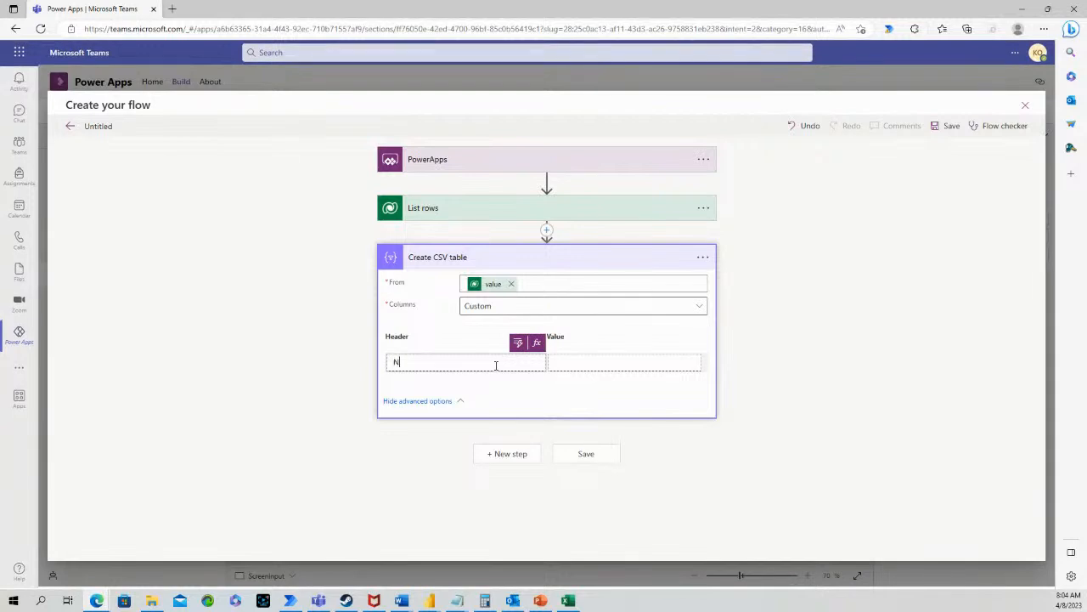
{"action": "type", "text": "ame"}
{"action": "left_click", "coordinate": [583, 363]}
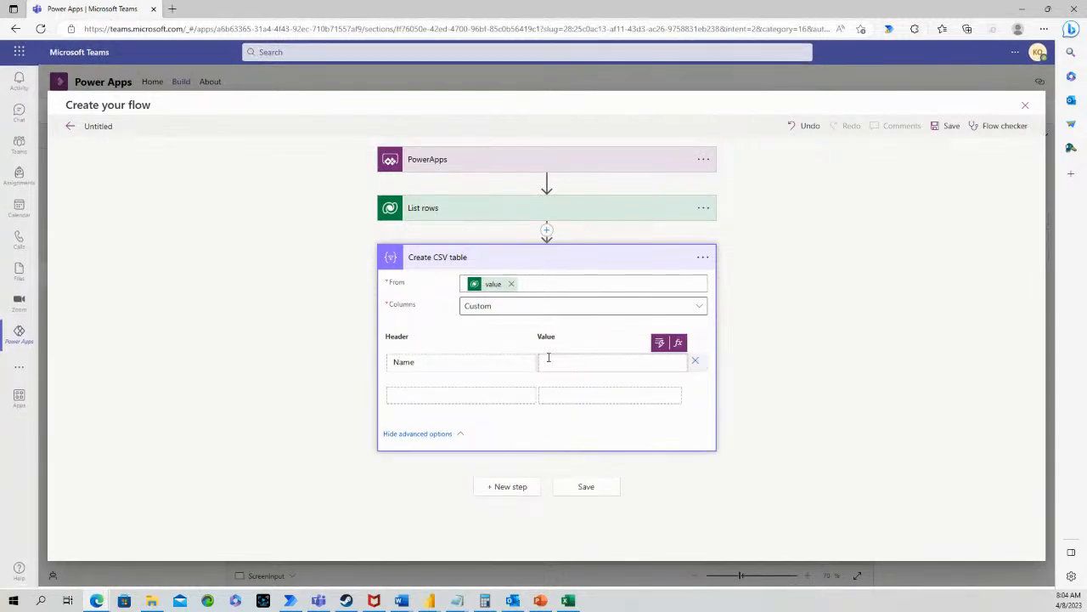
{"action": "left_click", "coordinate": [658, 344]}
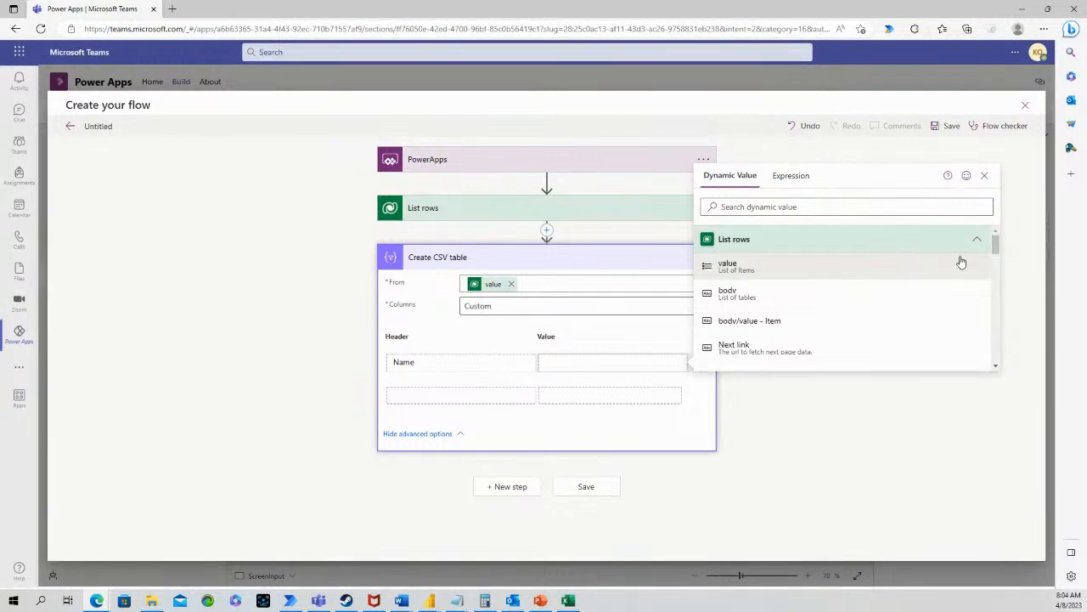
{"action": "left_click_drag", "start_coordinate": [995, 246], "coordinate": [994, 257]}
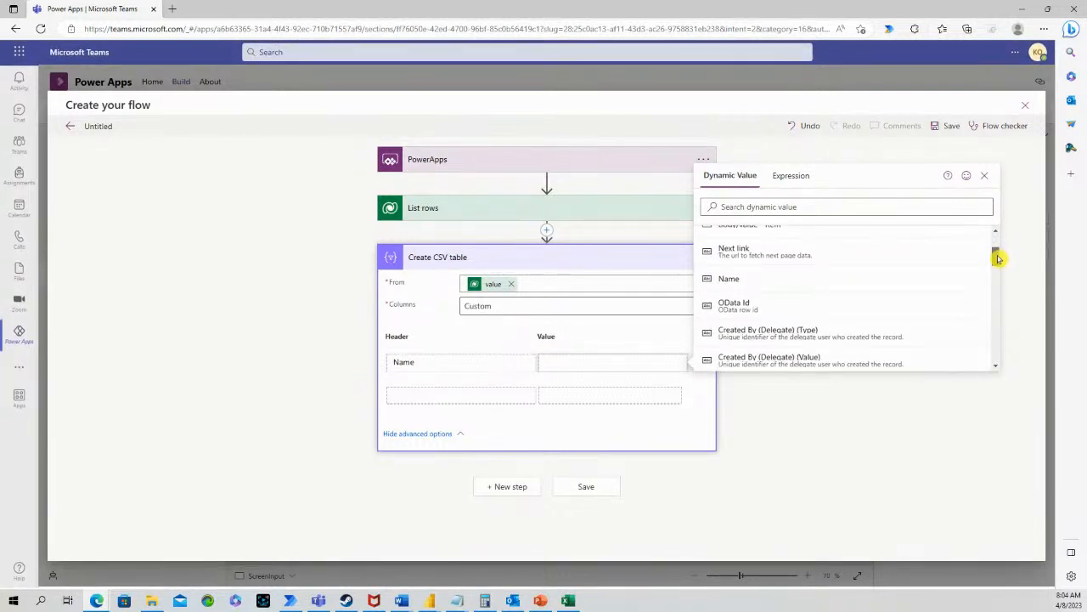
{"action": "left_click", "coordinate": [838, 269]}
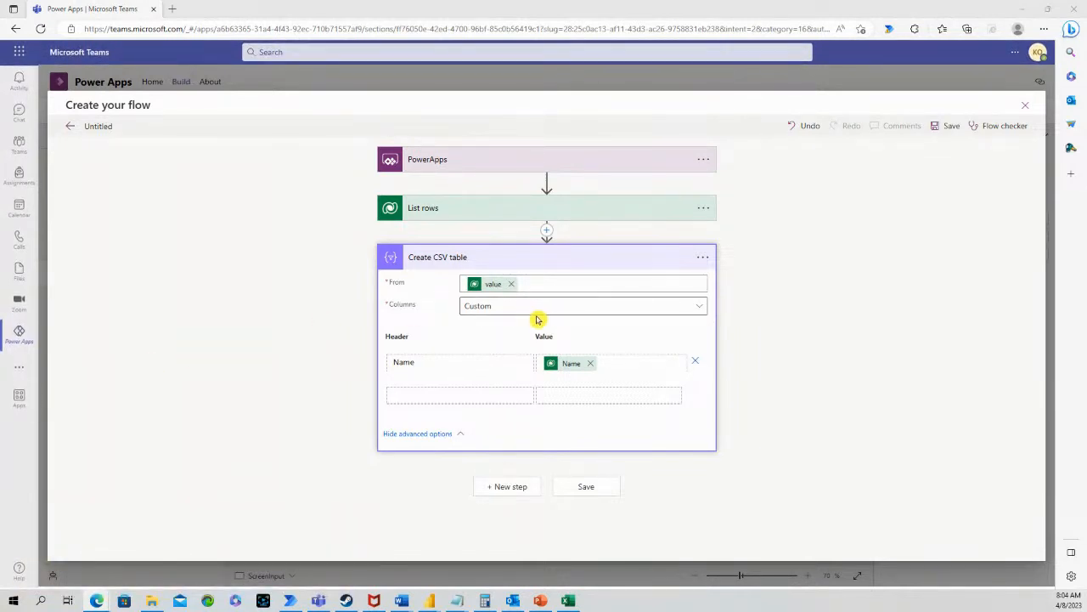
Add an Office 365 Outlook Send an email (V2) step after Create CSV table
{"action": "left_click", "coordinate": [524, 260]}
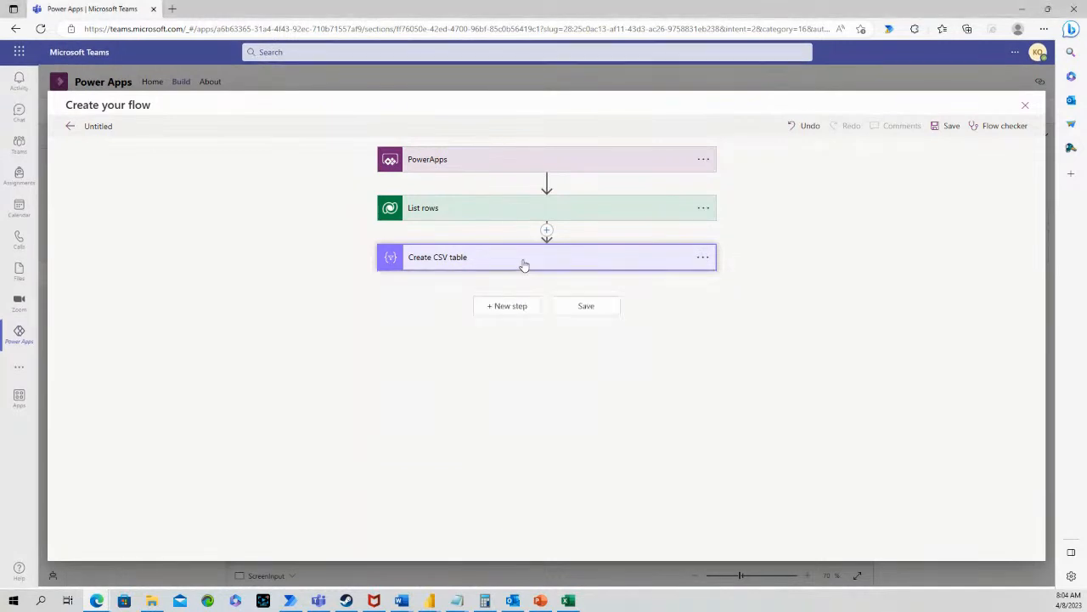
{"action": "left_click", "coordinate": [516, 307]}
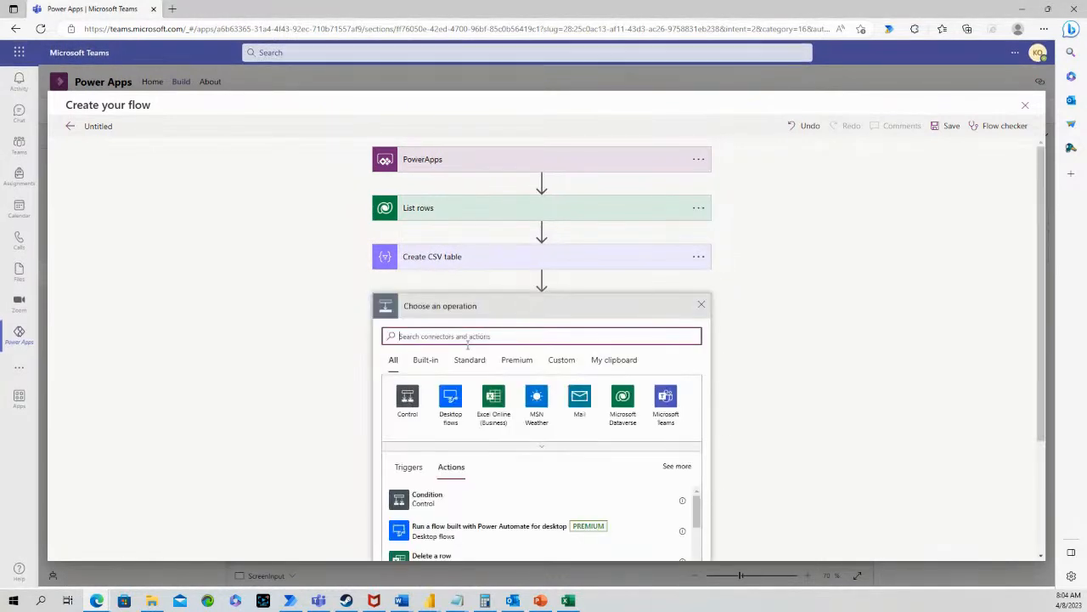
{"action": "type", "text": "send email"}
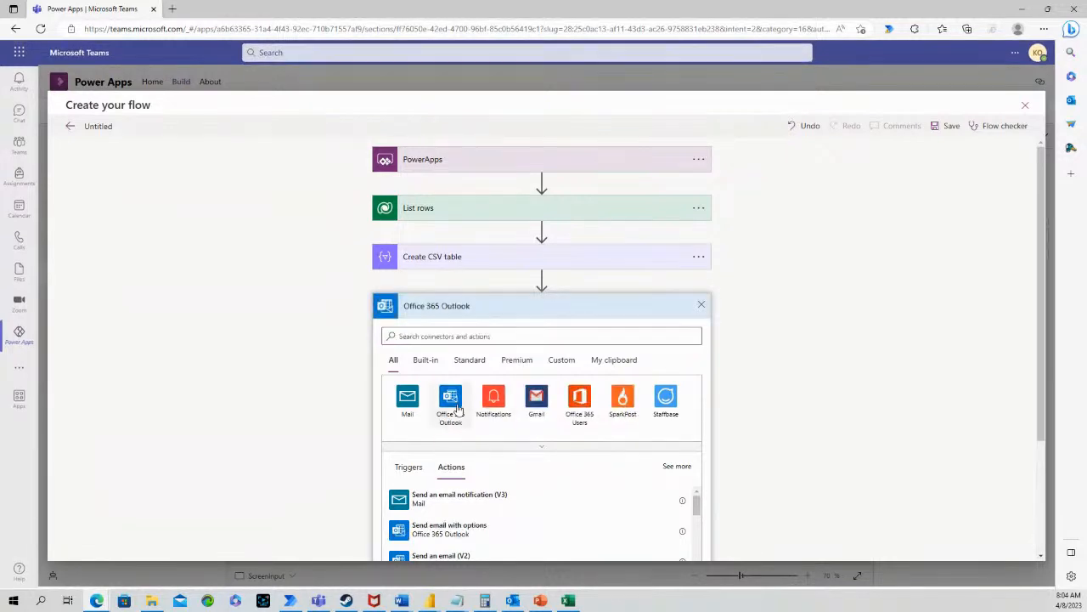
{"action": "left_click", "coordinate": [451, 399]}
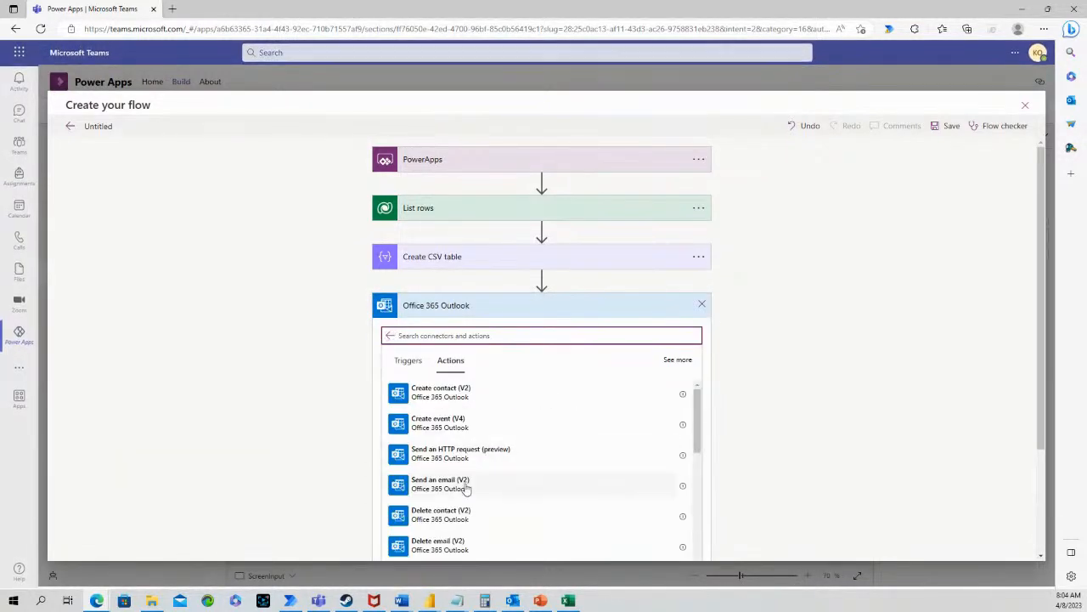
{"action": "left_click", "coordinate": [487, 484]}
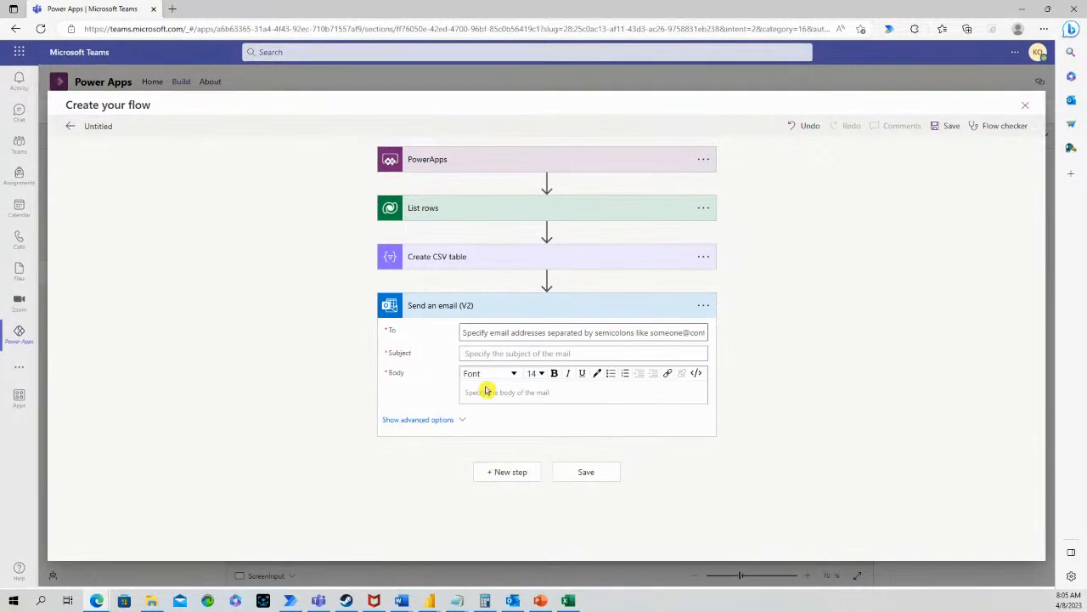
Set the email's To field to 'Ask in PowerApps'
{"action": "left_click", "coordinate": [487, 333]}
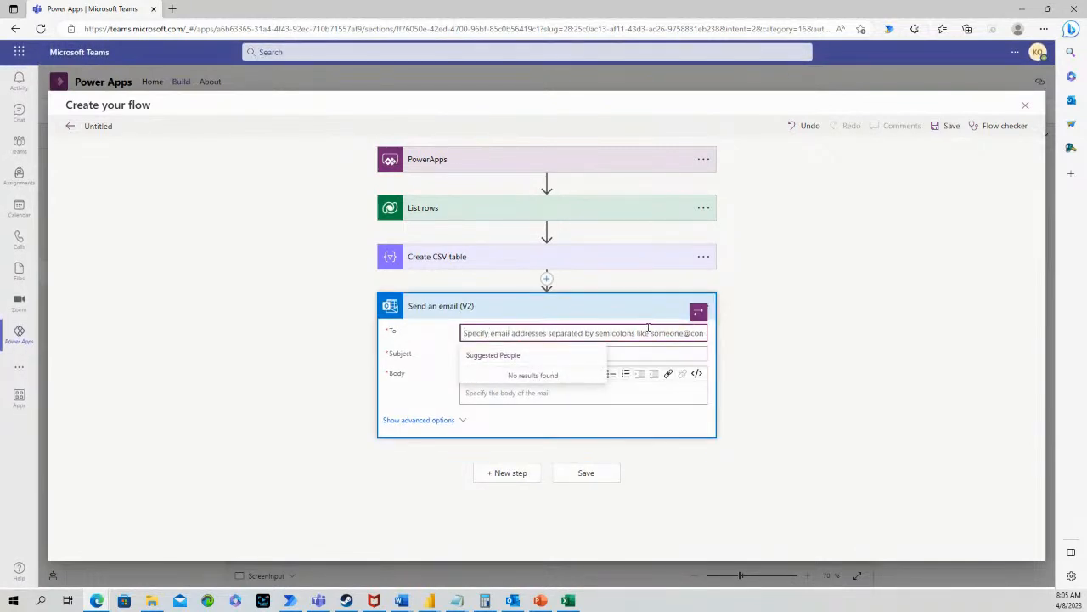
{"action": "left_click", "coordinate": [697, 314]}
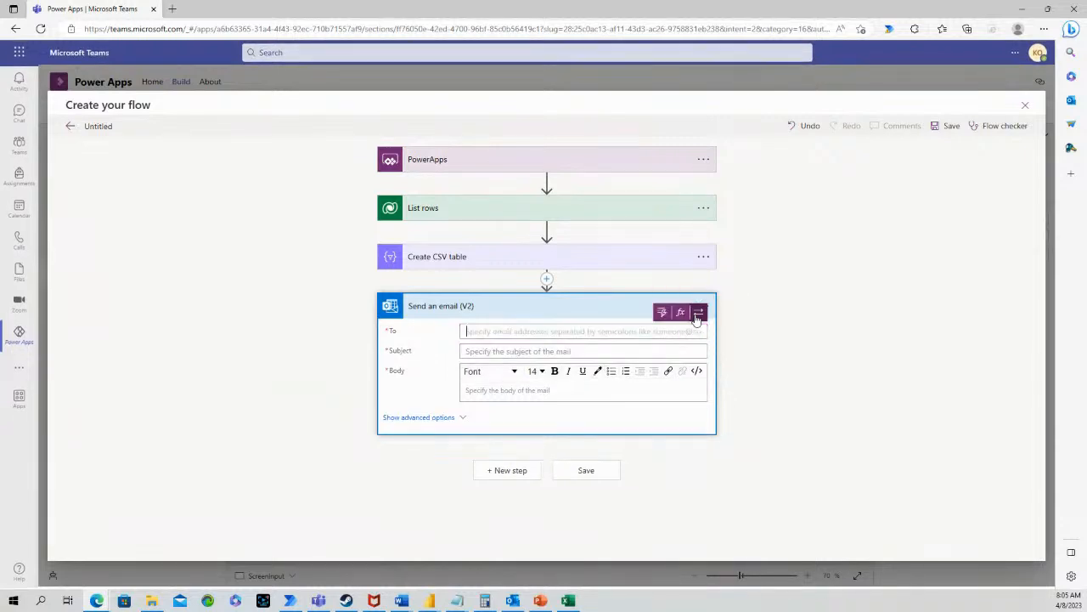
{"action": "left_click", "coordinate": [662, 313]}
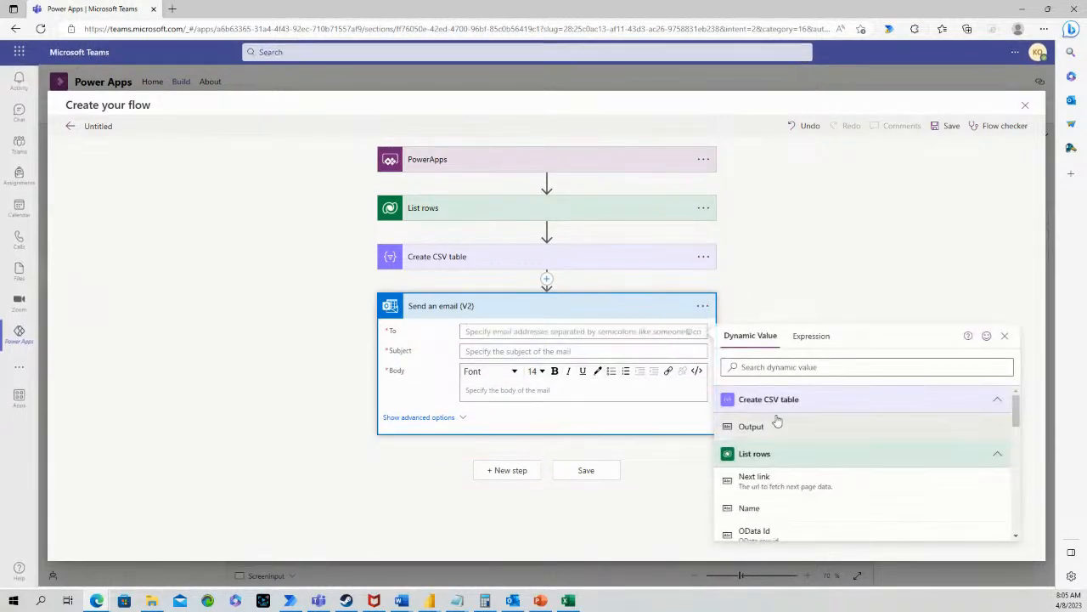
{"action": "scroll", "coordinate": [1011, 497], "scroll_direction": "down", "scroll_amount": 5}
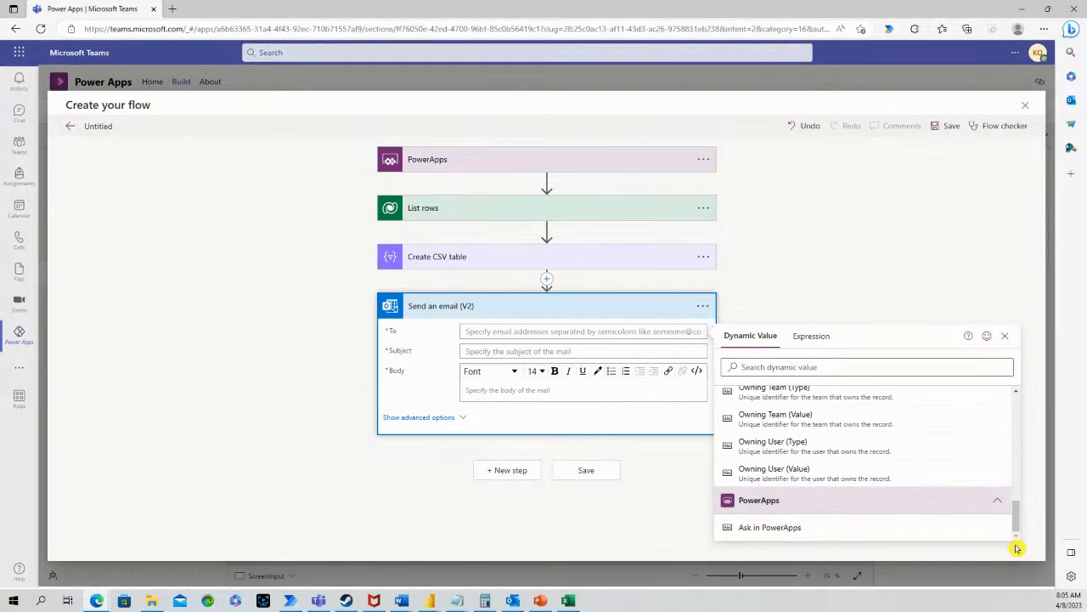
{"action": "left_click", "coordinate": [778, 528]}
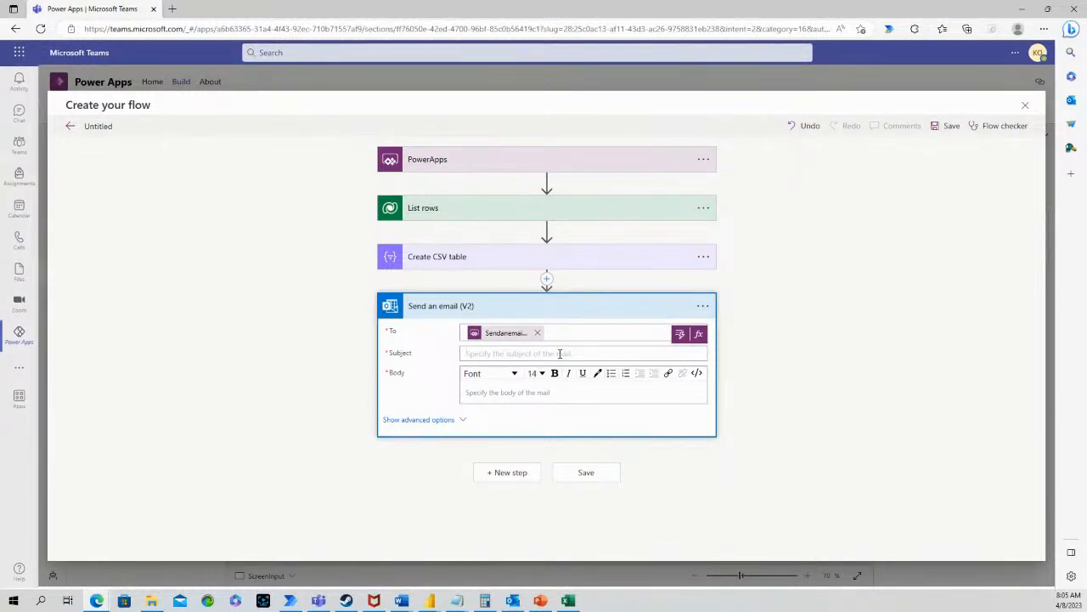
Set both the email subject and body to 'School Name'
{"action": "type", "text": "Sch"}
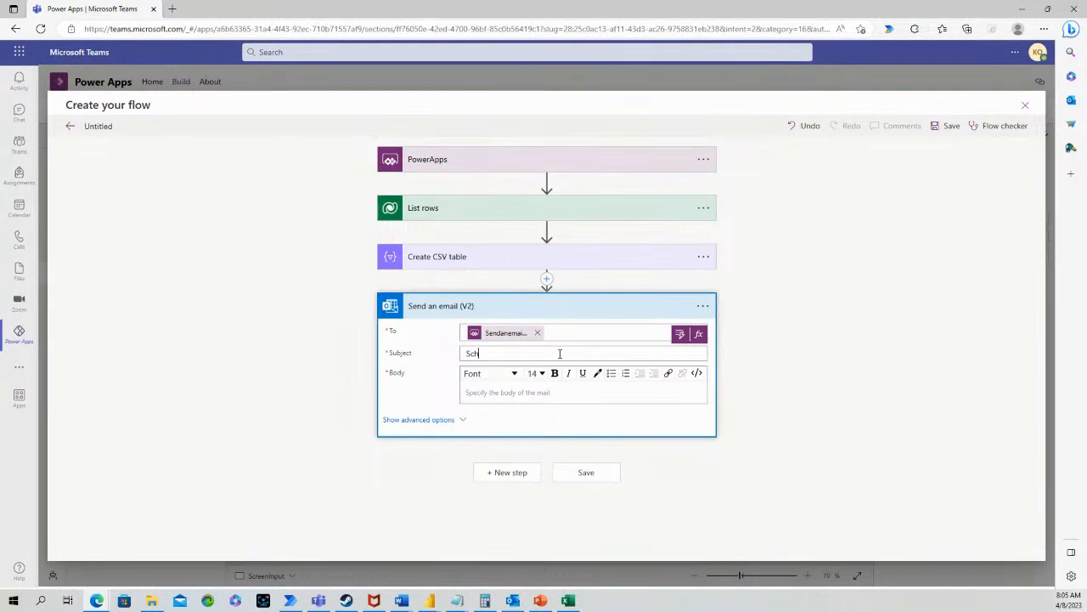
{"action": "type", "text": "ho"}
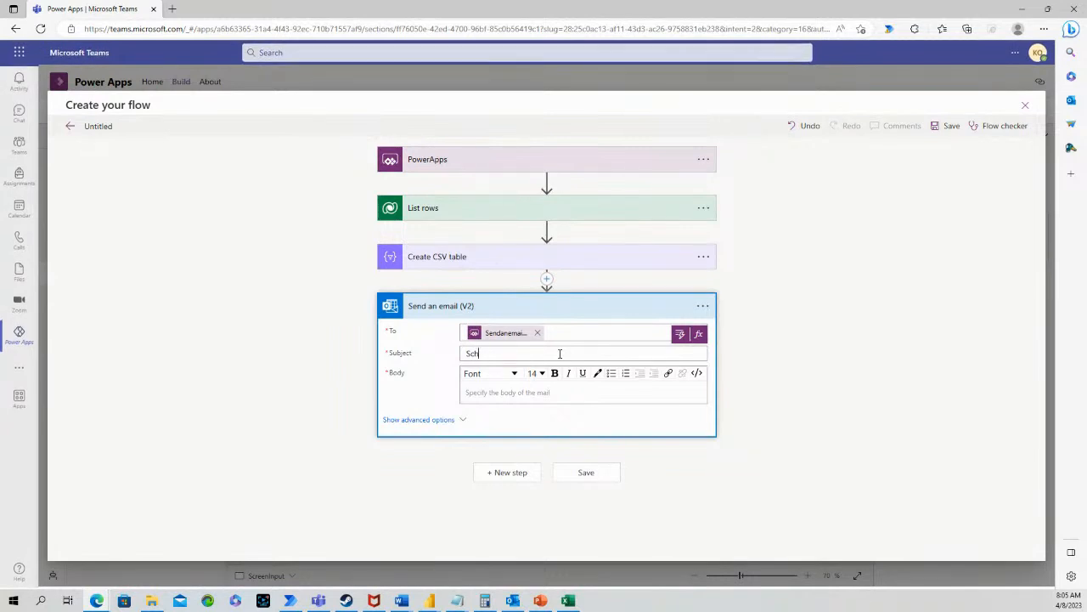
{"action": "type", "text": "ool "}
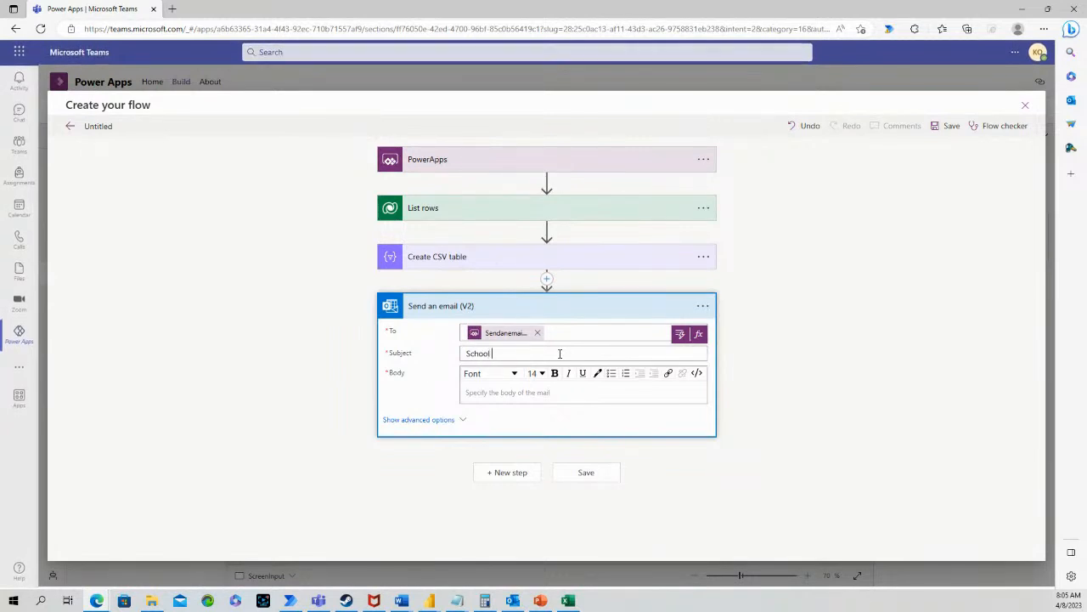
{"action": "type", "text": "N"}
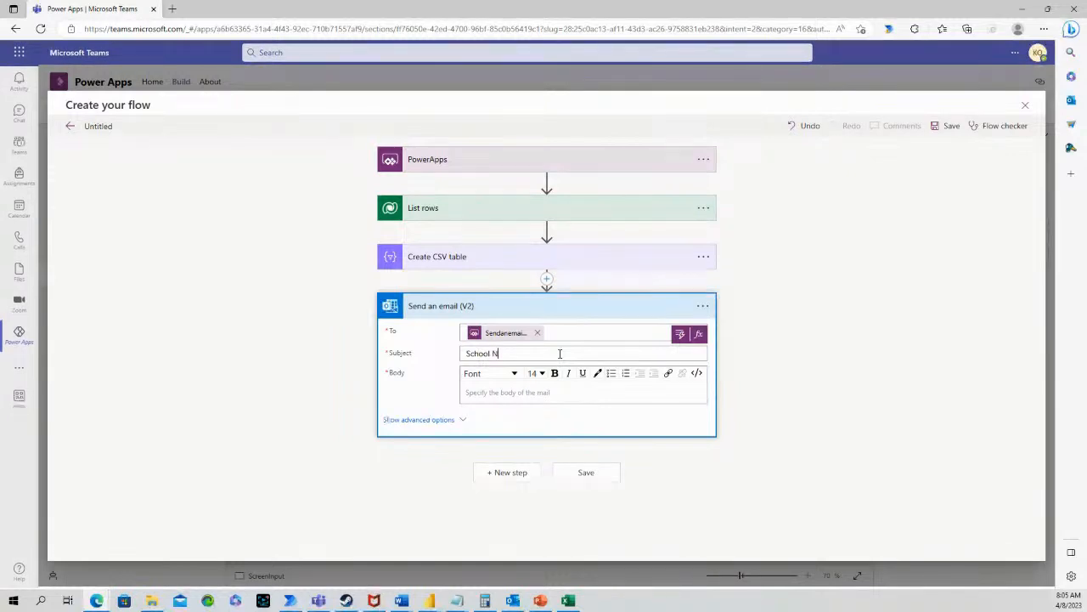
{"action": "type", "text": "ame"}
{"action": "left_click_drag", "start_coordinate": [559, 353], "coordinate": [434, 362]}
{"action": "key", "text": "ctrl+c"}
{"action": "left_click", "coordinate": [472, 393]}
{"action": "key", "text": "ctrl+v"}
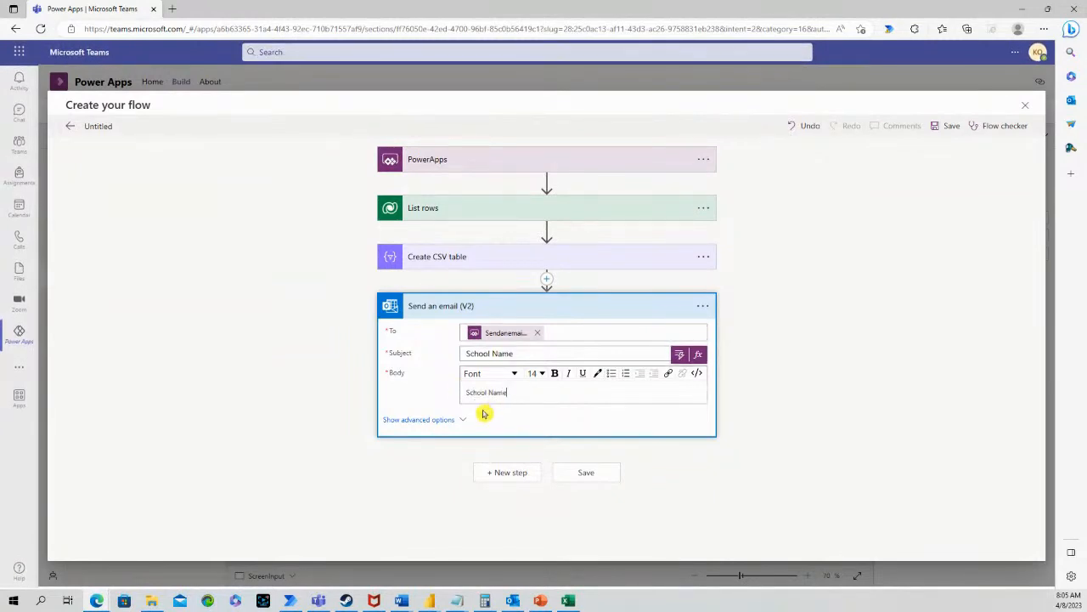
Attach School.csv with the Create CSV table Output as its content
{"action": "left_click", "coordinate": [433, 419]}
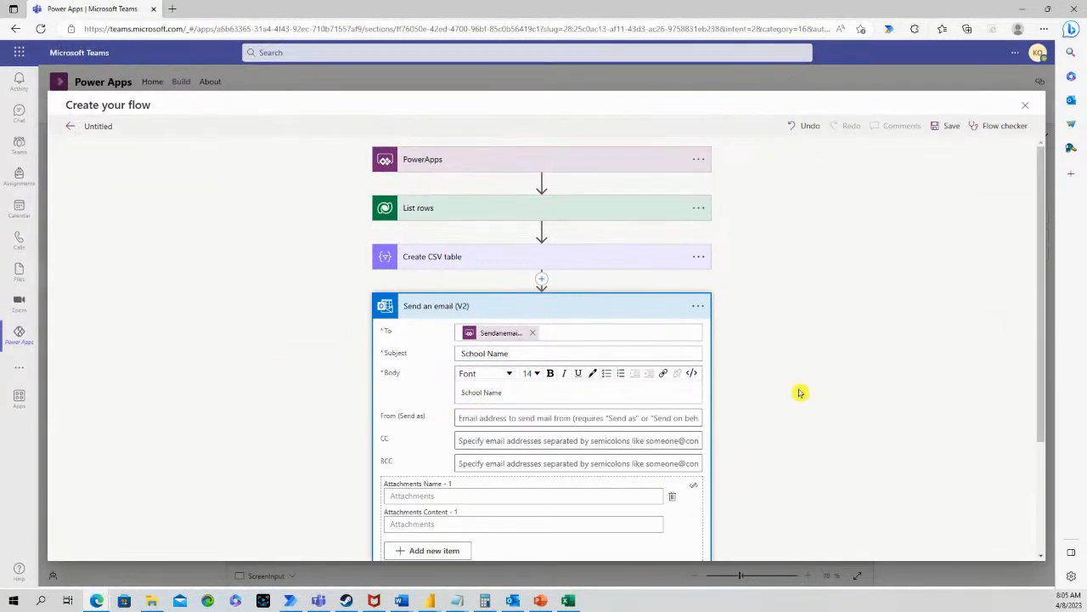
{"action": "left_click_drag", "start_coordinate": [1043, 338], "coordinate": [1036, 461]}
{"action": "left_click", "coordinate": [498, 338]}
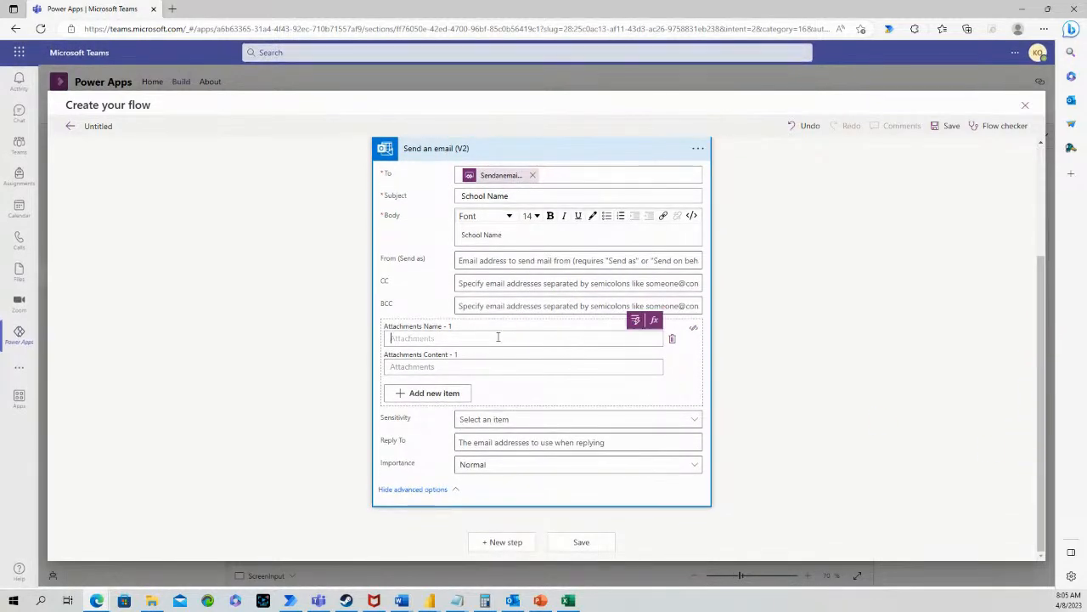
{"action": "type", "text": "School"}
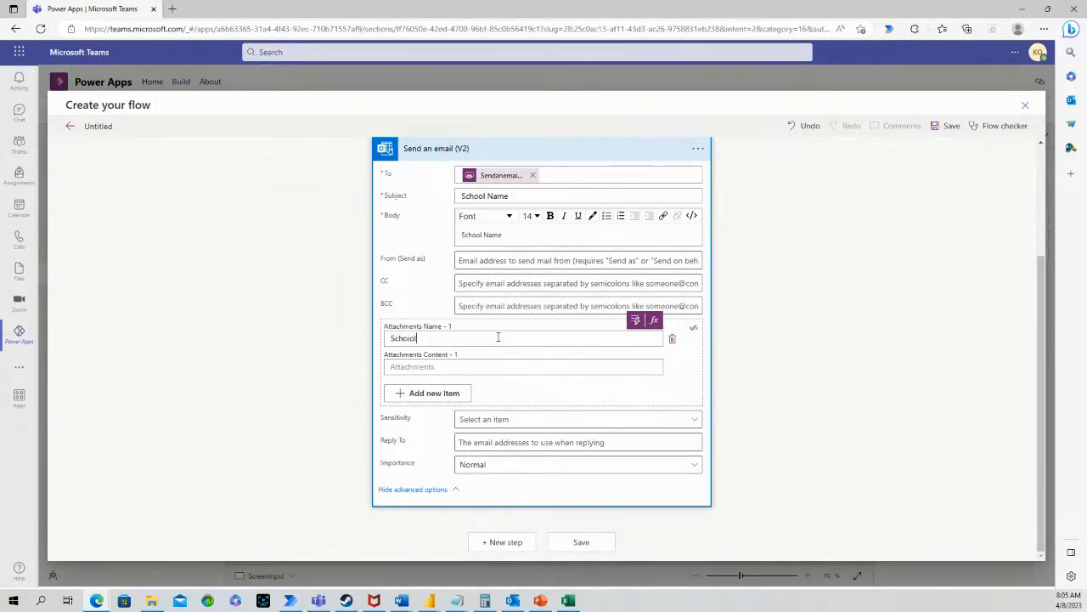
{"action": "key", "text": "BackSpace"}
{"action": "type", "text": "l.csv"}
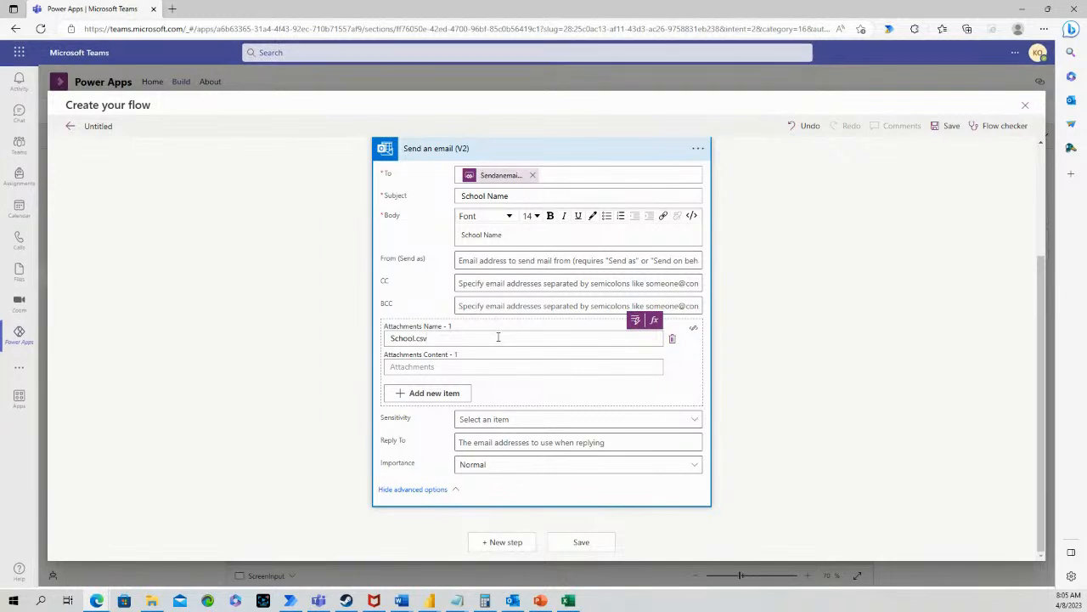
{"action": "left_click", "coordinate": [464, 367]}
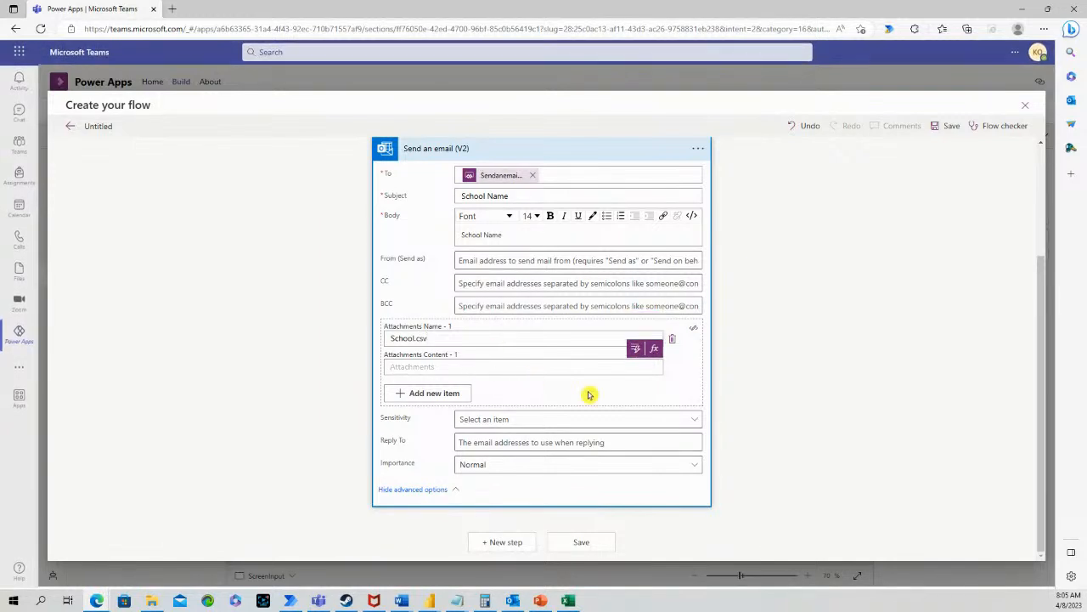
{"action": "left_click", "coordinate": [633, 349]}
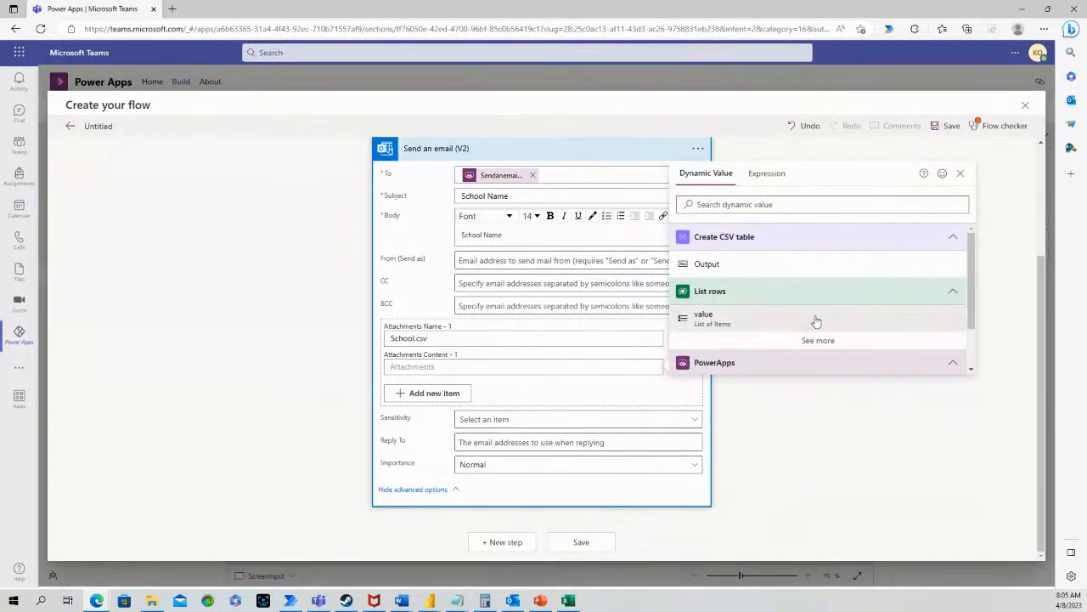
{"action": "left_click", "coordinate": [710, 265]}
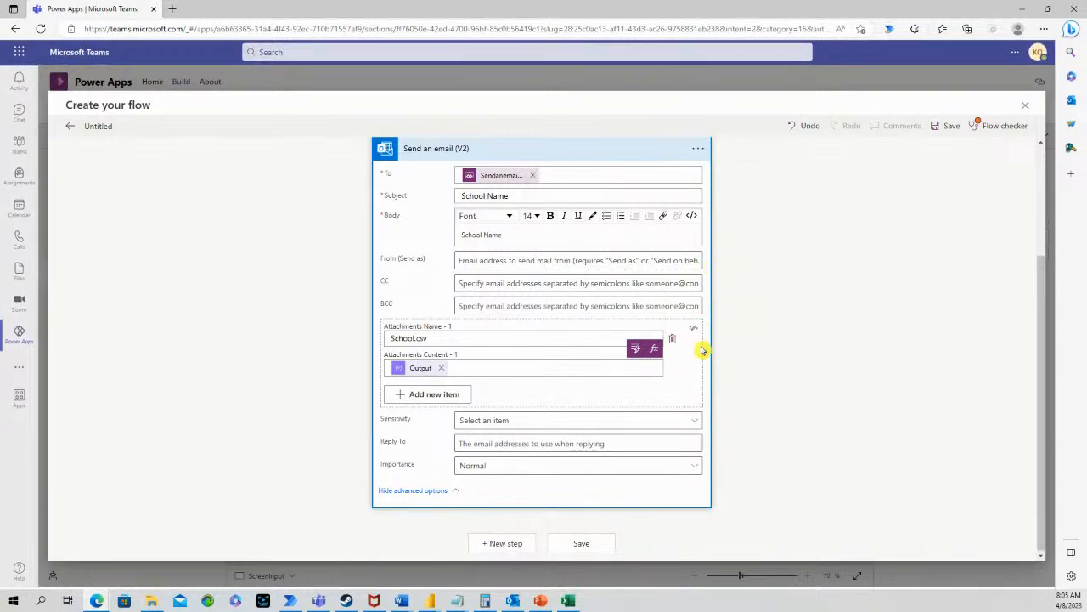
{"action": "mouse_move", "coordinate": [1036, 313]}
{"action": "left_mouse_down"}
{"action": "mouse_move", "coordinate": [1038, 229]}
{"action": "mouse_move", "coordinate": [1036, 334]}
{"action": "left_mouse_up"}
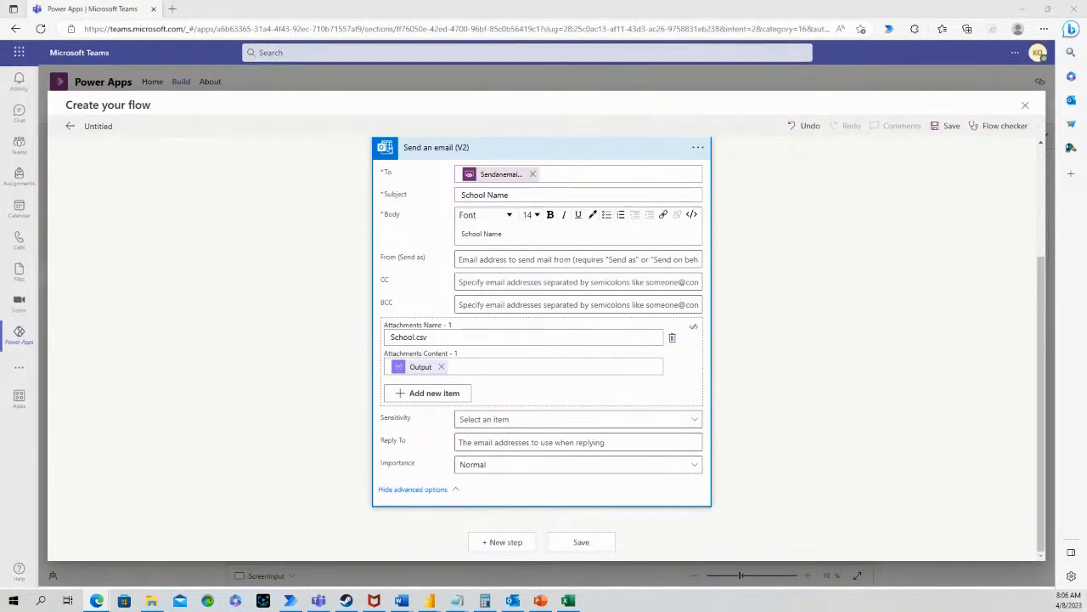
Rename the untitled flow to SchoolFilter and save it
{"action": "left_click", "coordinate": [111, 126]}
{"action": "type", "text": "SchoolFilter"}
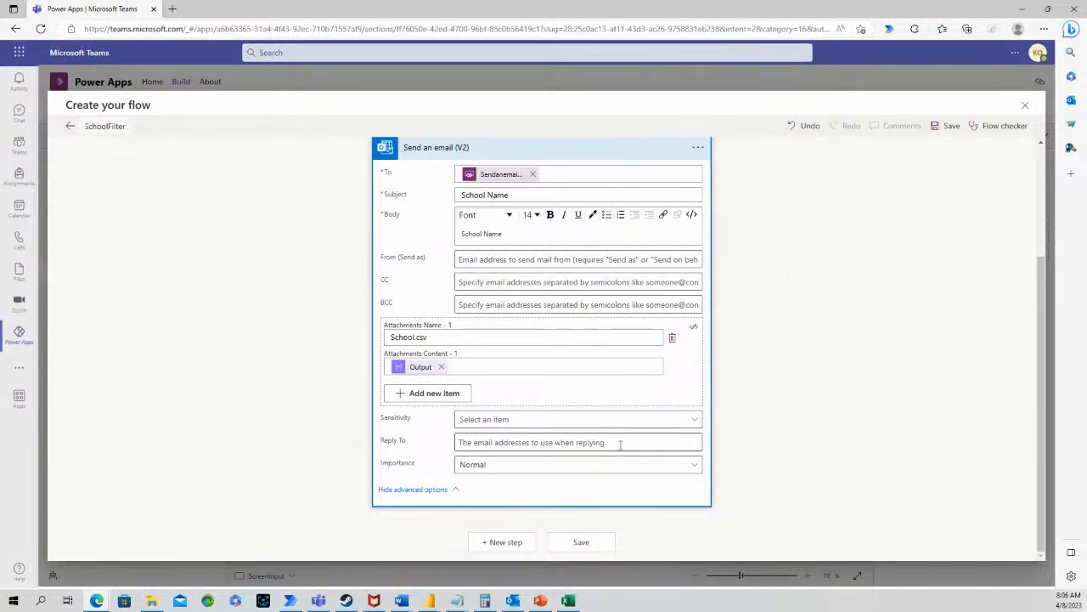
{"action": "left_click", "coordinate": [584, 543]}
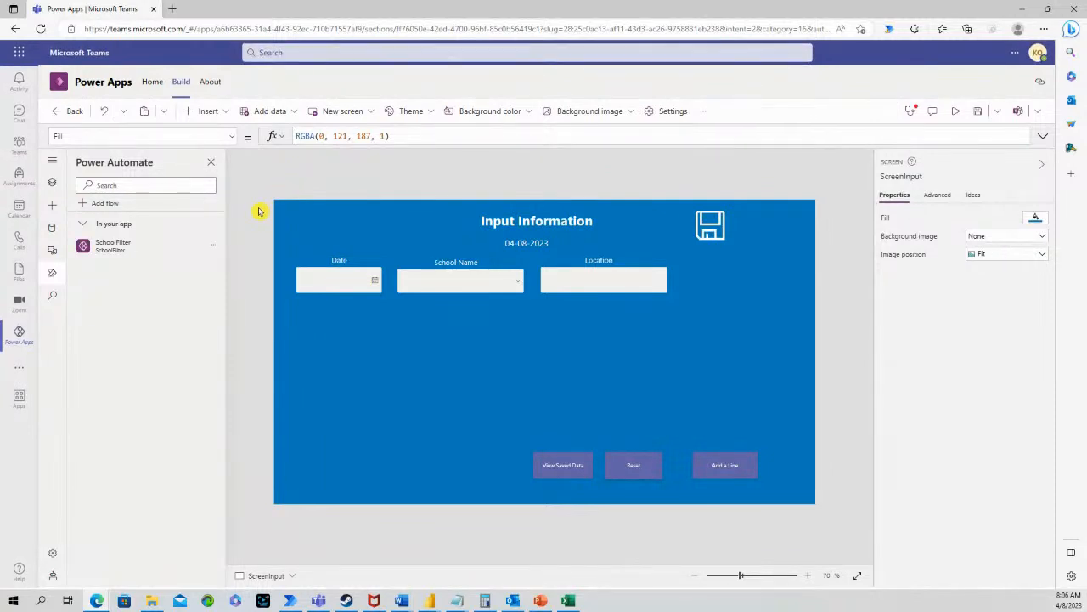
Insert a button and place it to the right of the Location field
{"action": "mouse_move", "coordinate": [111, 250]}
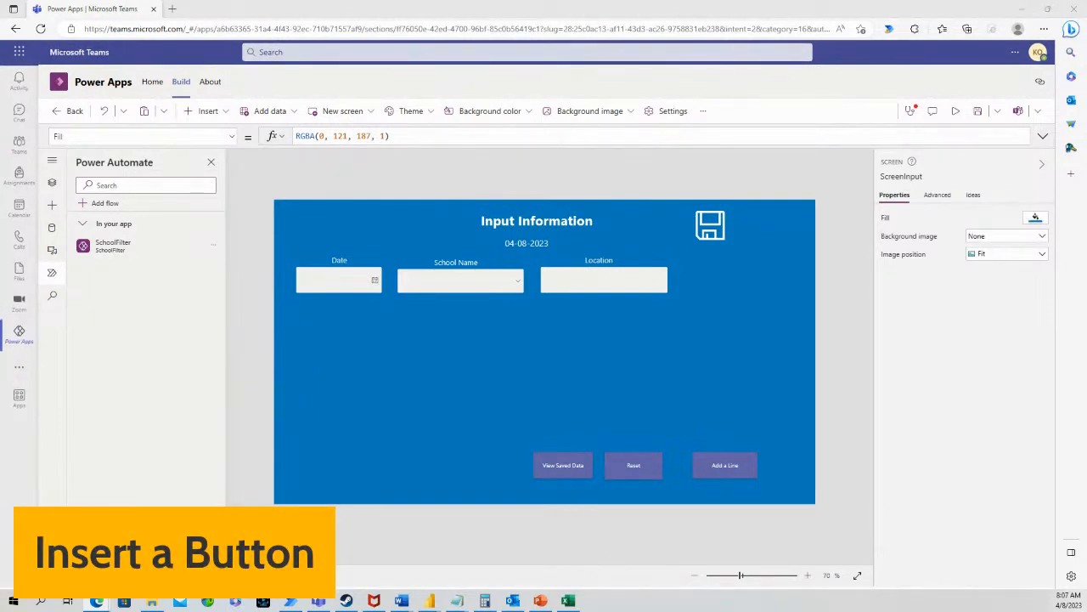
{"action": "left_click", "coordinate": [223, 115]}
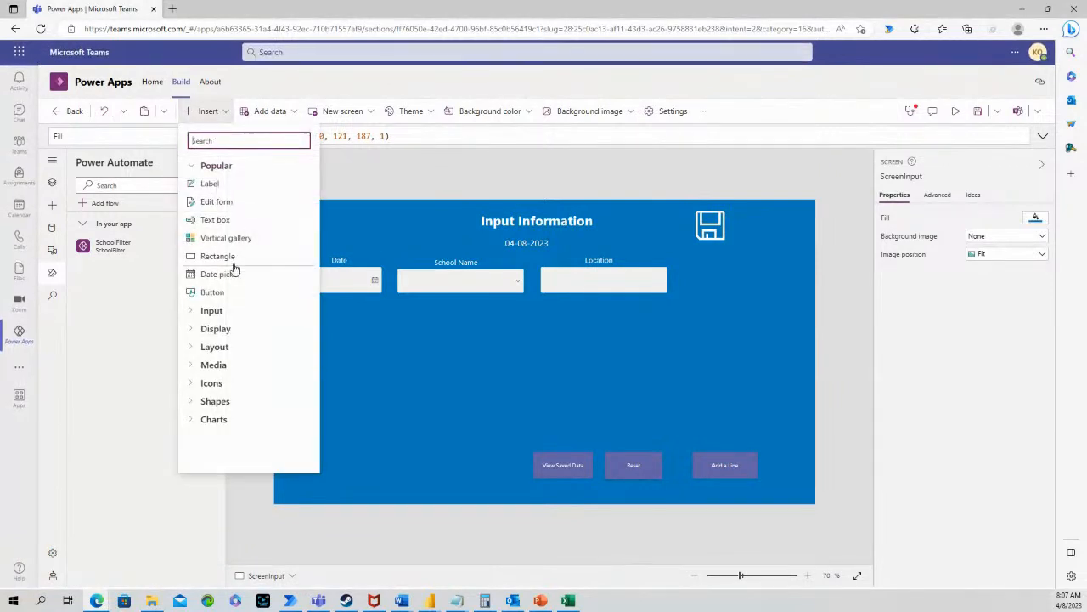
{"action": "left_click", "coordinate": [212, 292]}
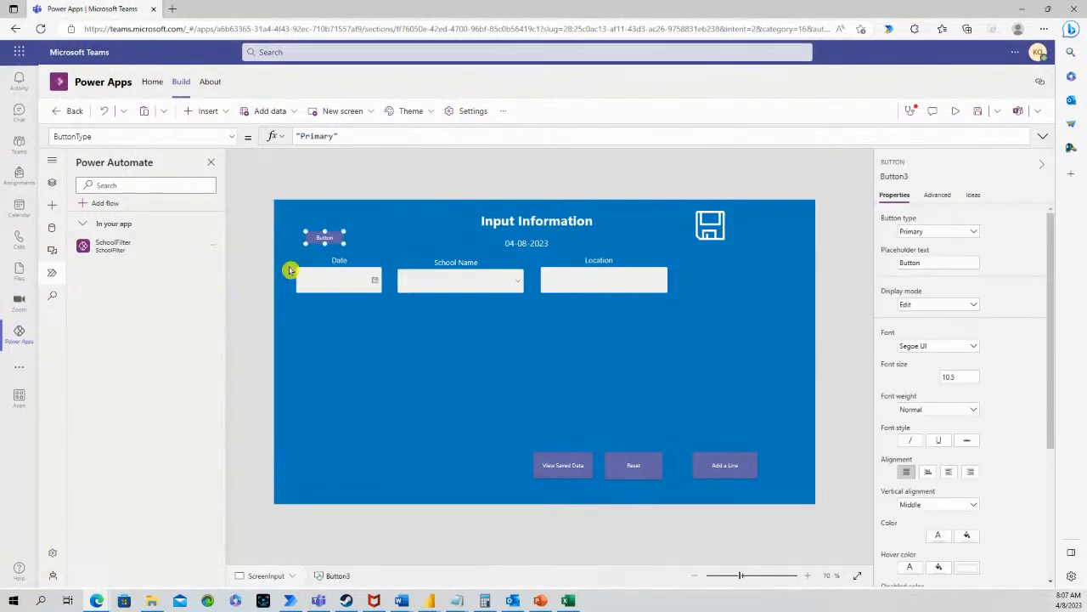
{"action": "left_click_drag", "start_coordinate": [332, 234], "coordinate": [771, 318]}
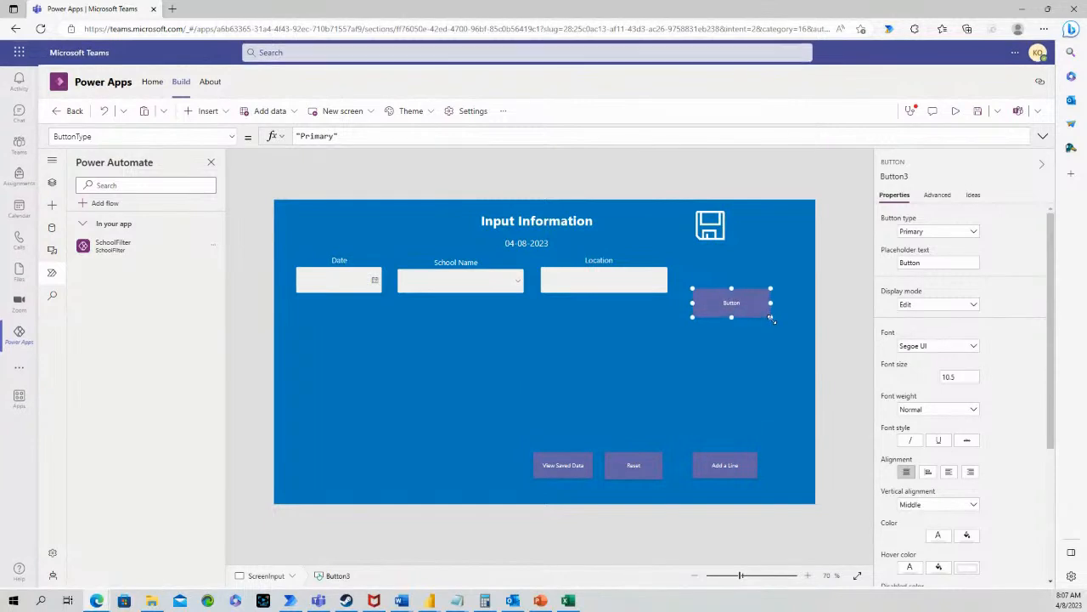
Change the button's label to 'Run Flow'
{"action": "left_click", "coordinate": [918, 261]}
{"action": "key", "text": "ctrl+a"}
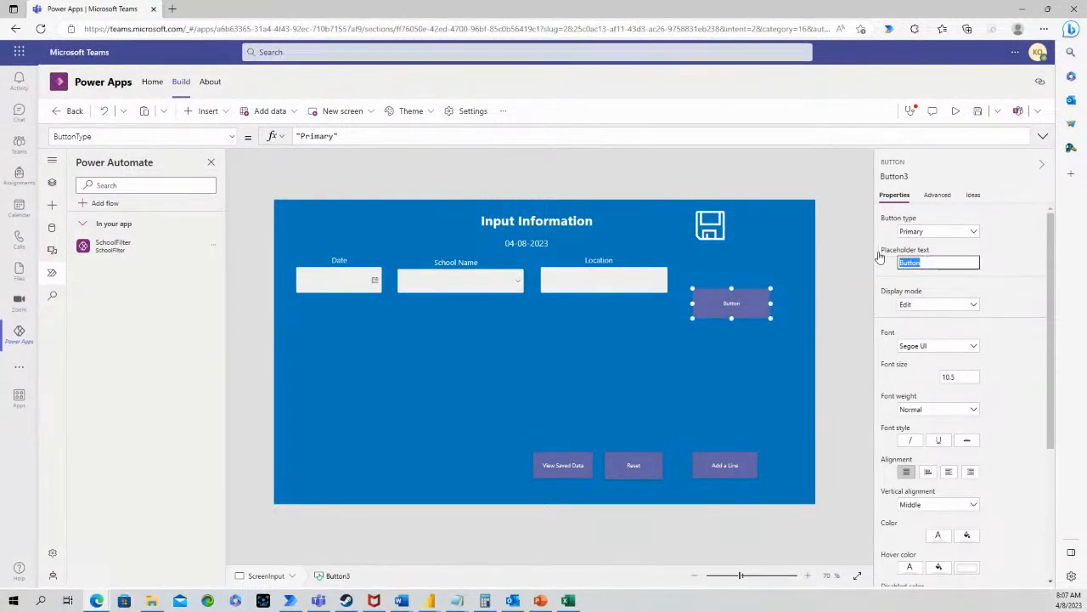
{"action": "type", "text": "Run"}
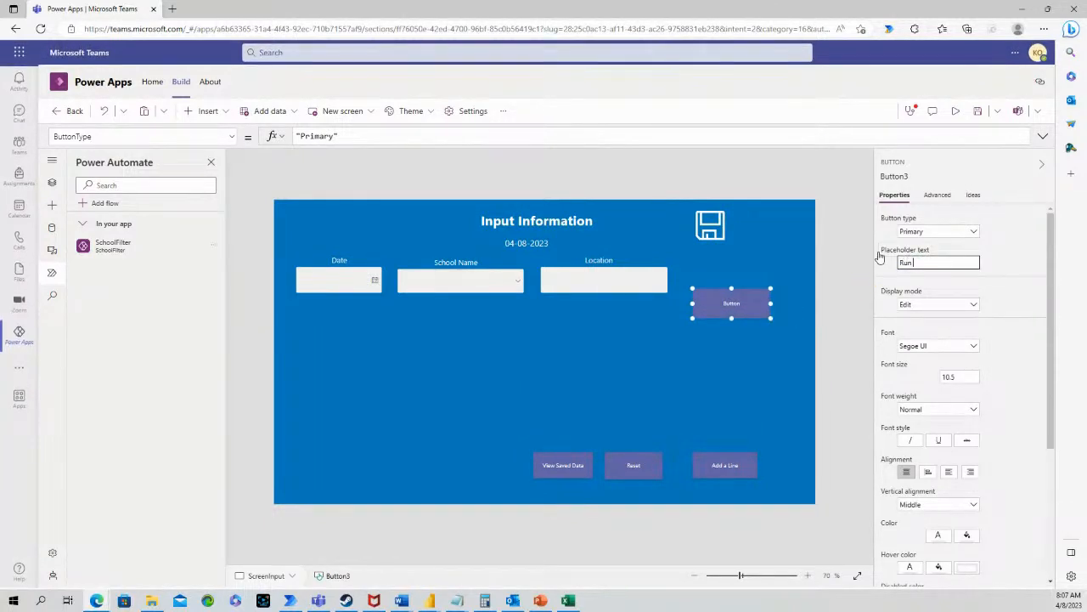
{"action": "type", "text": " R"}
{"action": "key", "text": "BackSpace"}
{"action": "type", "text": "Flow"}
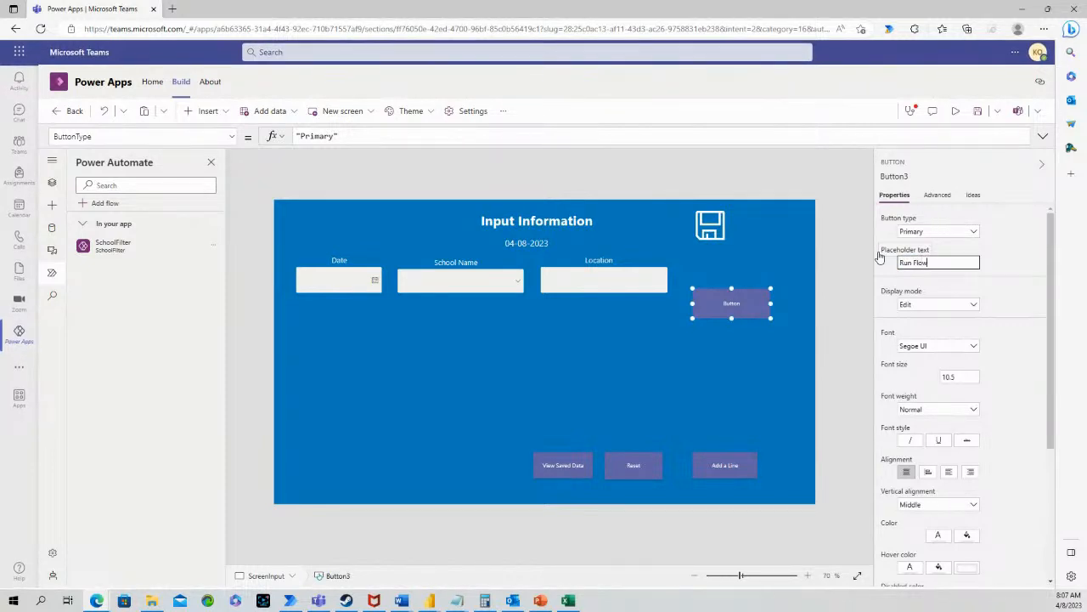
{"action": "left_click", "coordinate": [841, 295]}
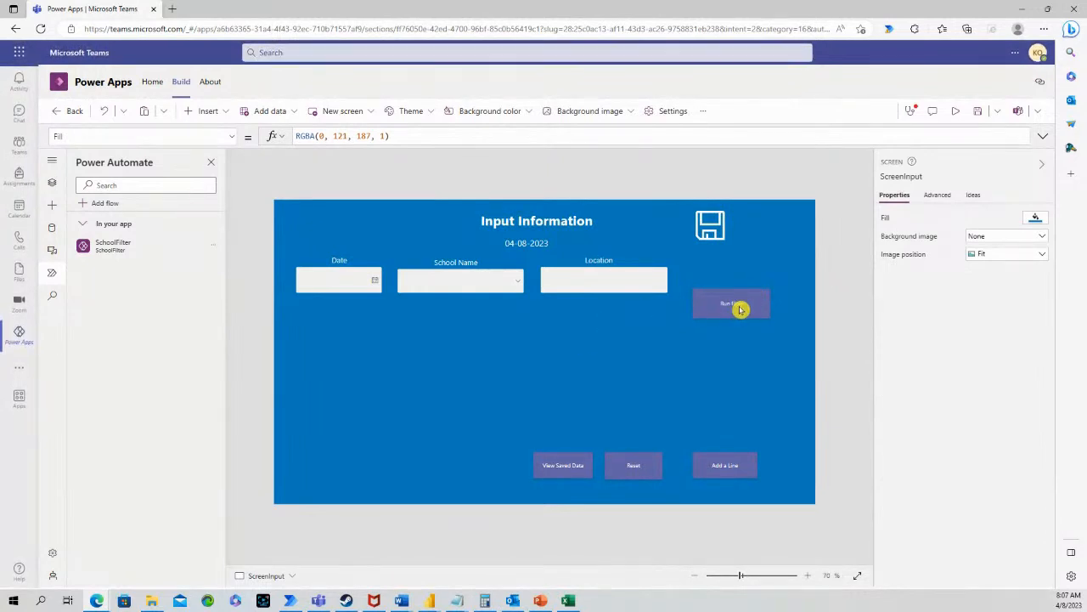
{"action": "left_click", "coordinate": [740, 310]}
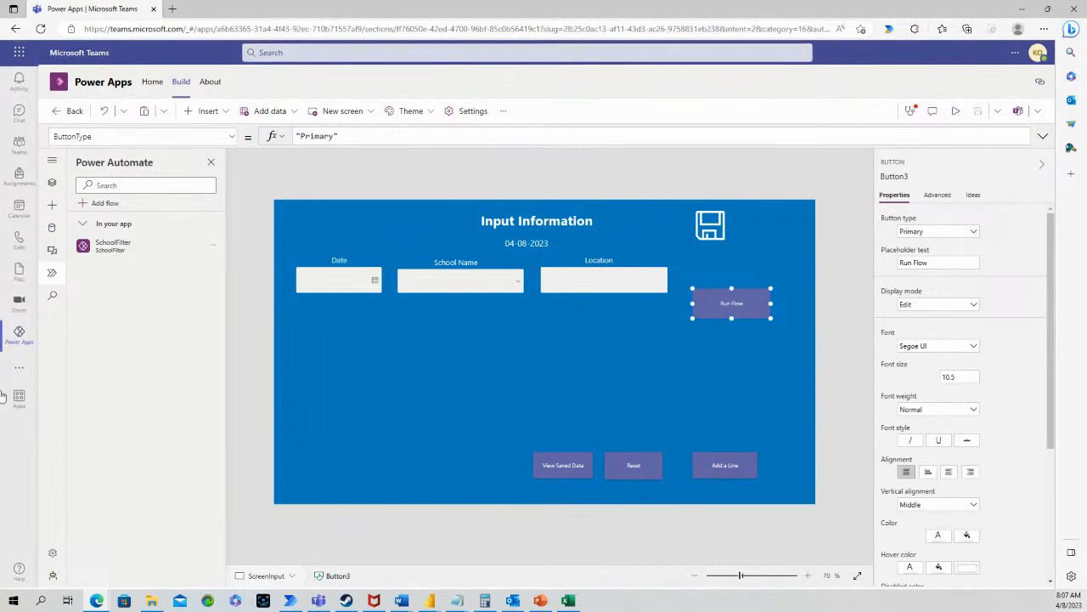
Set the Run Flow button's OnSelect to SchoolFilter.Run(User().Email) and nudge it slightly up
{"action": "left_click", "coordinate": [236, 136]}
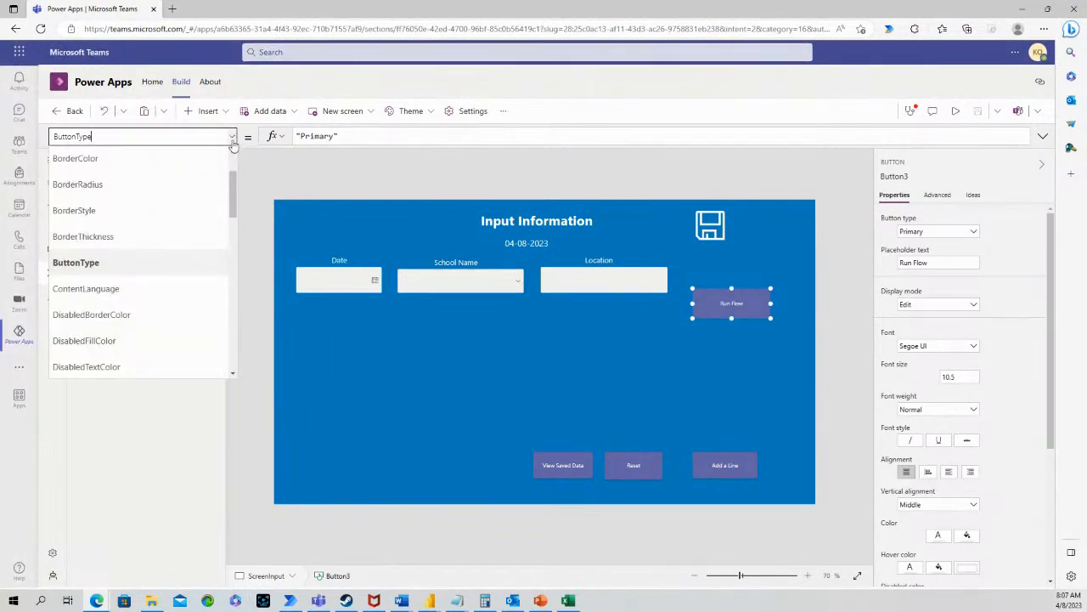
{"action": "left_click_drag", "start_coordinate": [235, 179], "coordinate": [230, 271]}
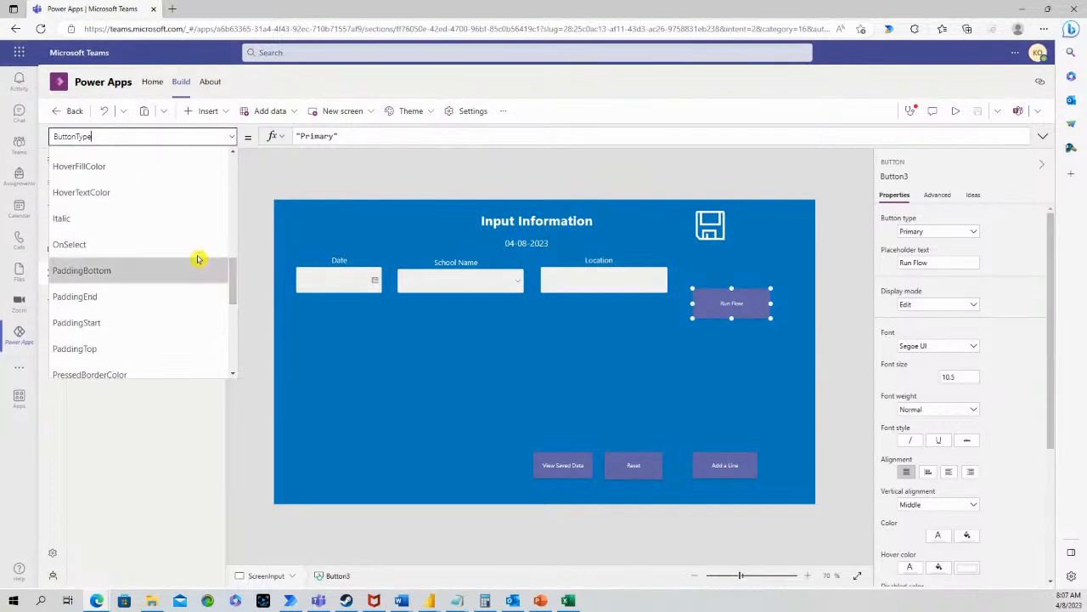
{"action": "left_click", "coordinate": [170, 241]}
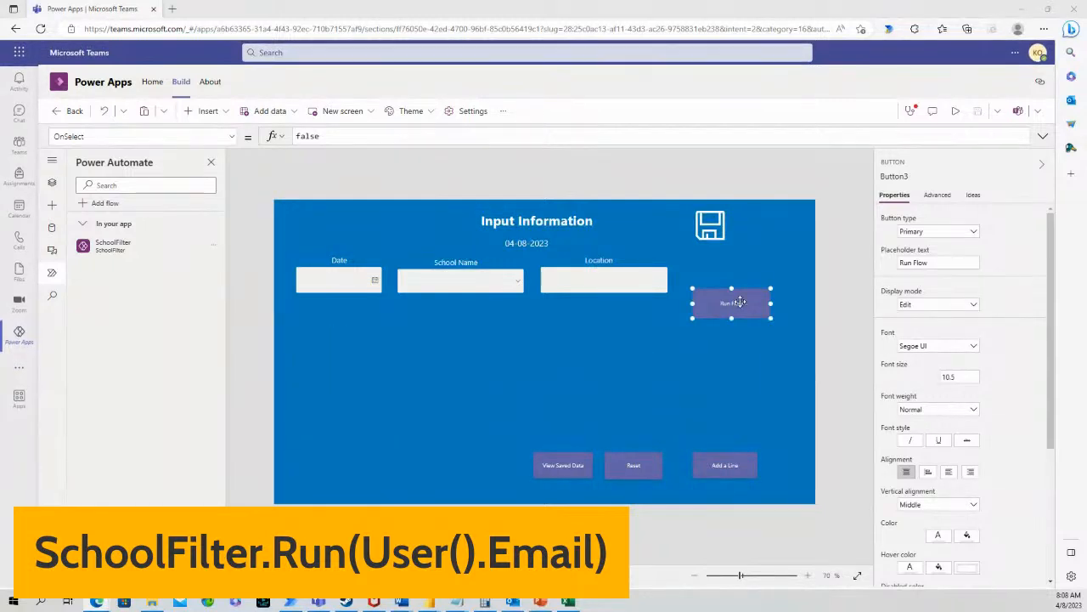
{"action": "left_click_drag", "start_coordinate": [740, 302], "coordinate": [743, 287]}
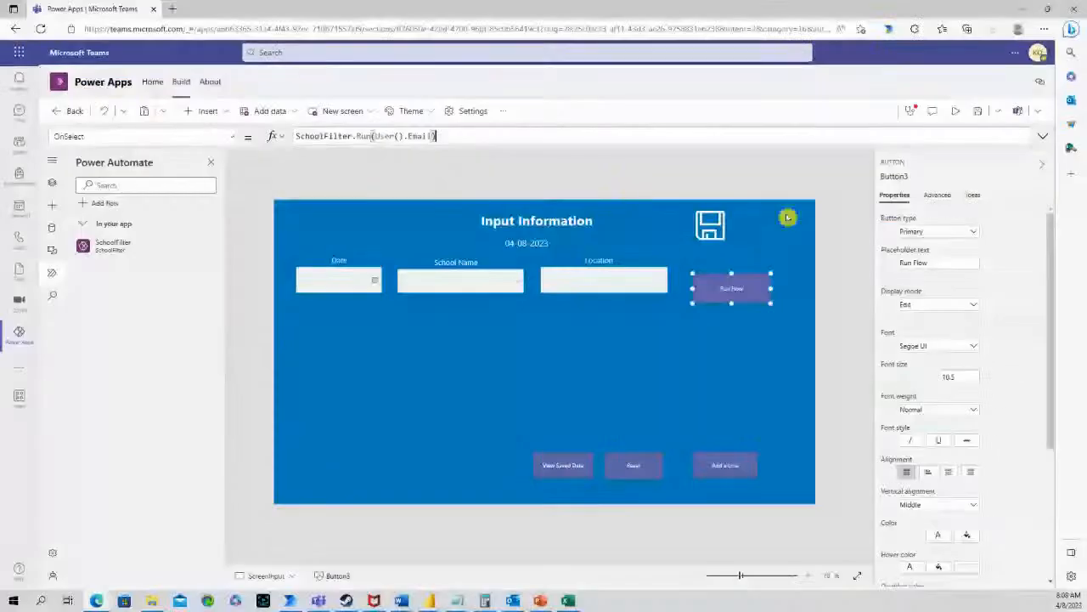
{"action": "left_click", "coordinate": [828, 227]}
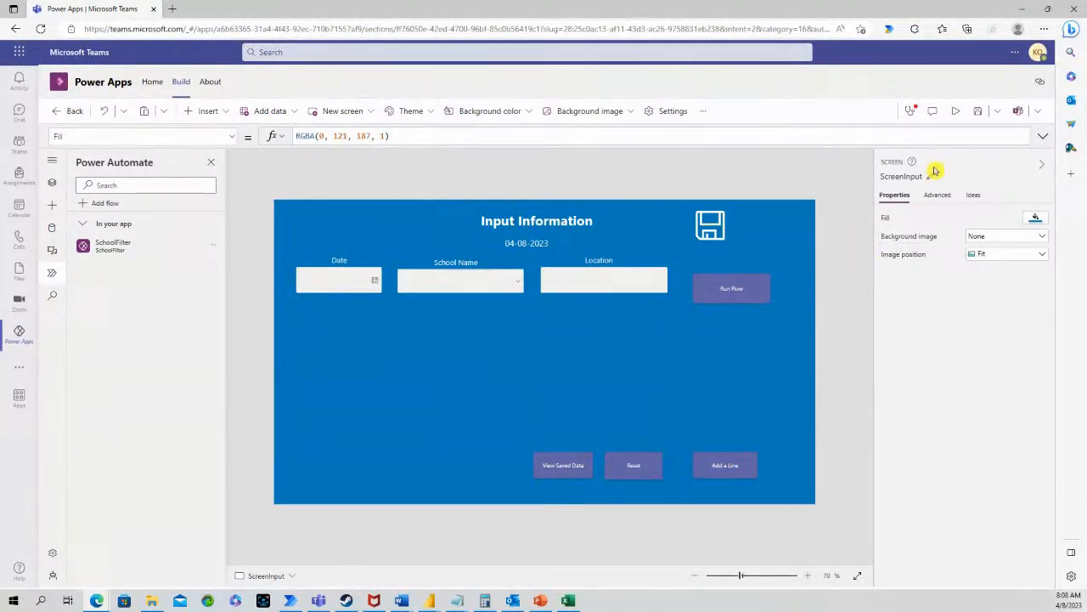
Preview the Input Information app and show the Microsoft 365 app list
{"action": "key", "text": "F5"}
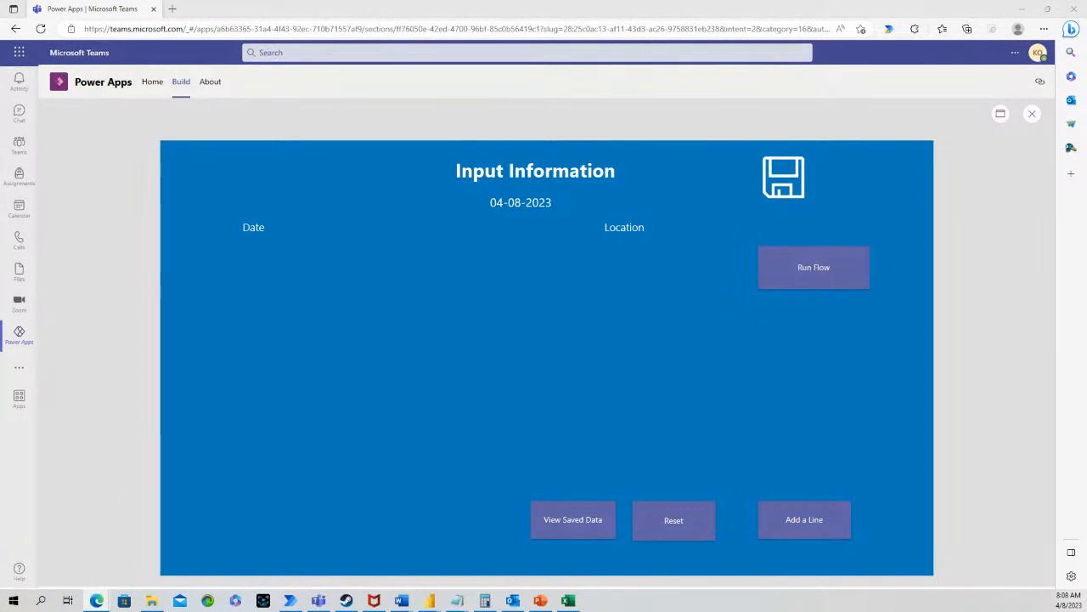
{"action": "left_click", "coordinate": [20, 53]}
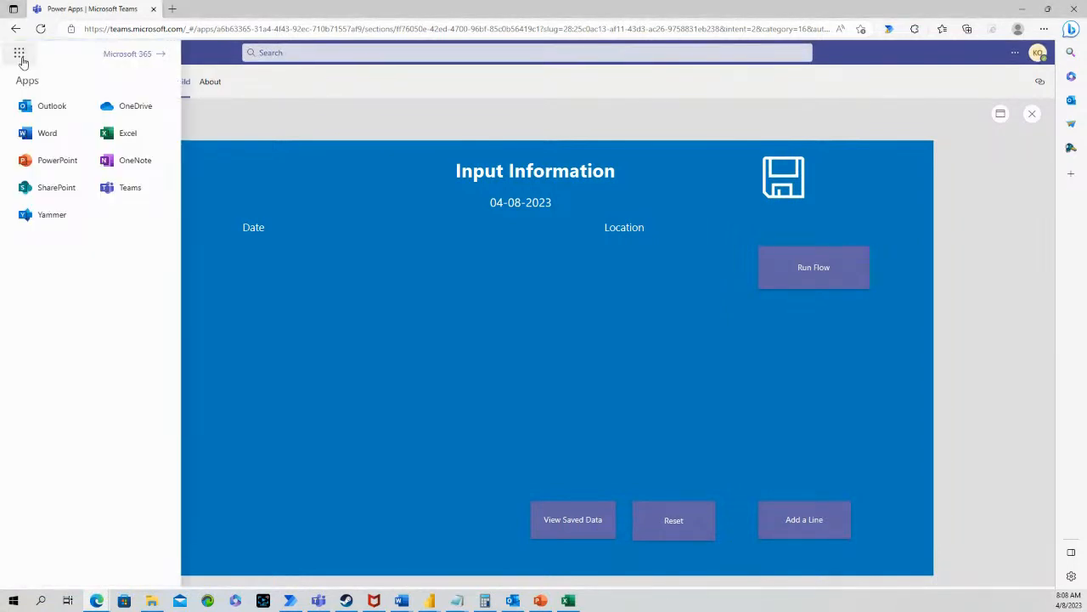
Open the newest School Name email in Outlook and preview School.csv, which lists Ocean Lakes
{"action": "left_click", "coordinate": [43, 107]}
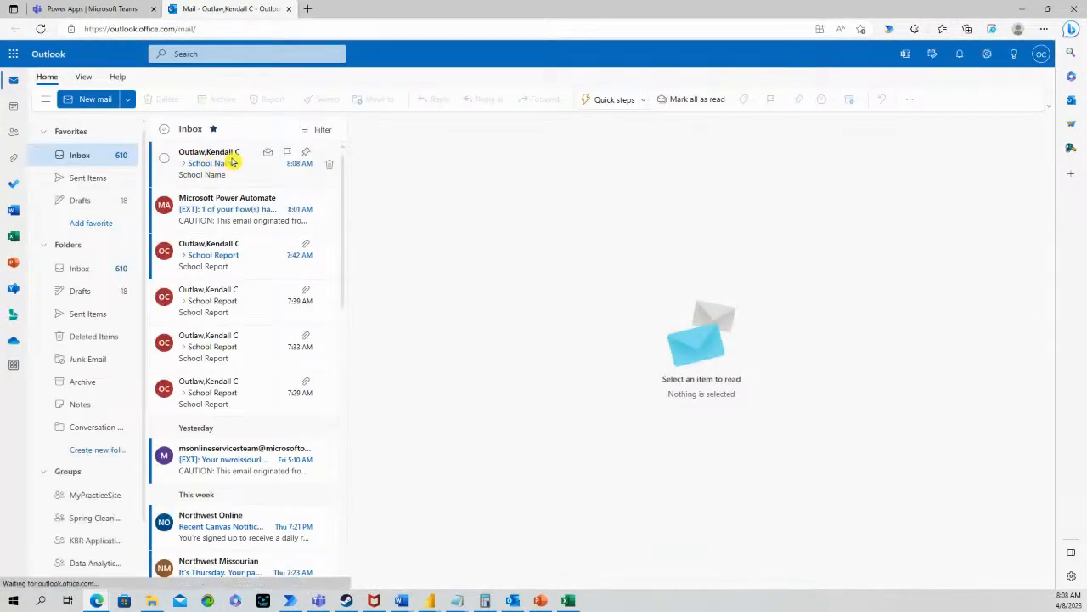
{"action": "left_click", "coordinate": [233, 165]}
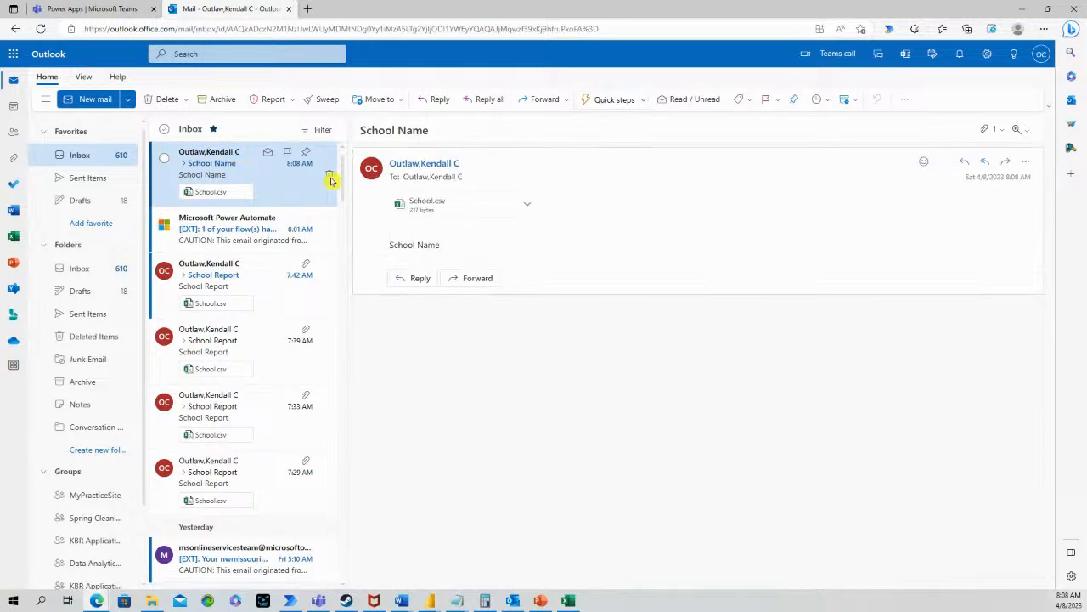
{"action": "left_click", "coordinate": [527, 205]}
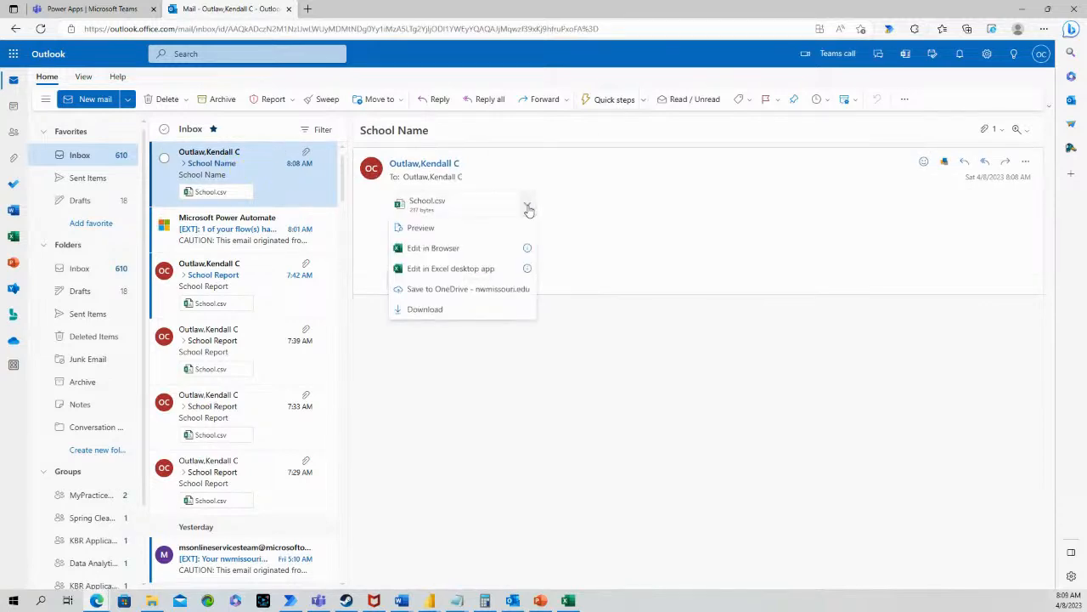
{"action": "left_click", "coordinate": [466, 231]}
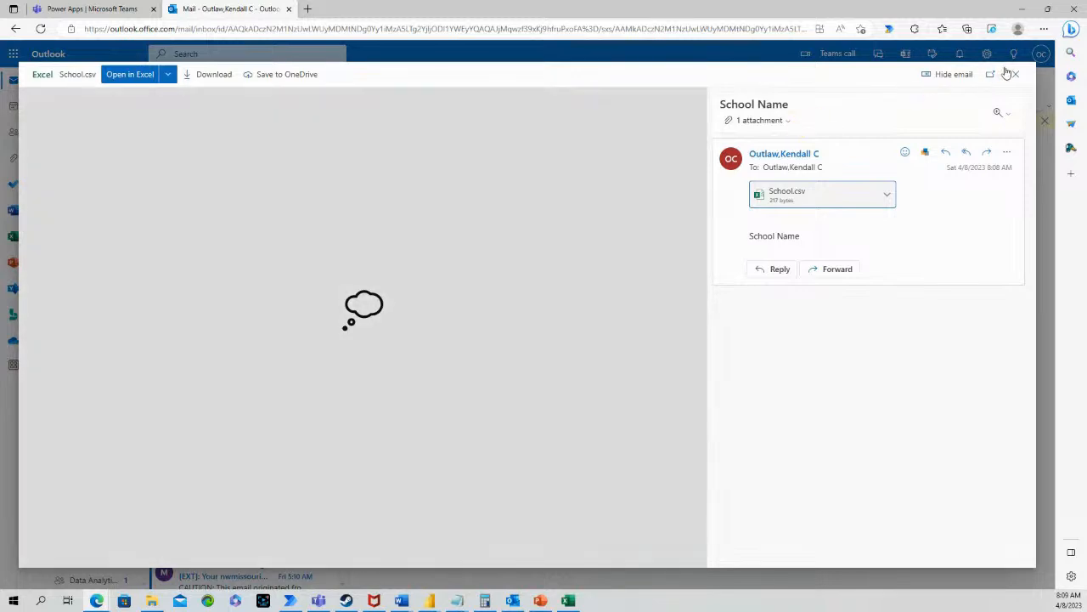
{"action": "left_click", "coordinate": [1018, 75]}
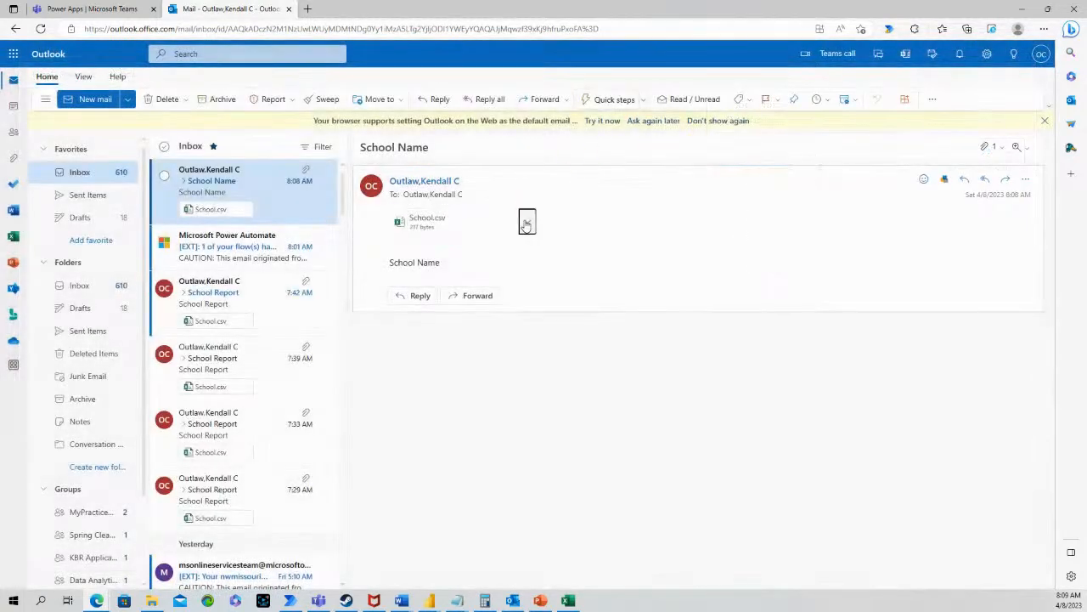
{"action": "left_click", "coordinate": [525, 222]}
{"action": "left_click", "coordinate": [458, 252]}
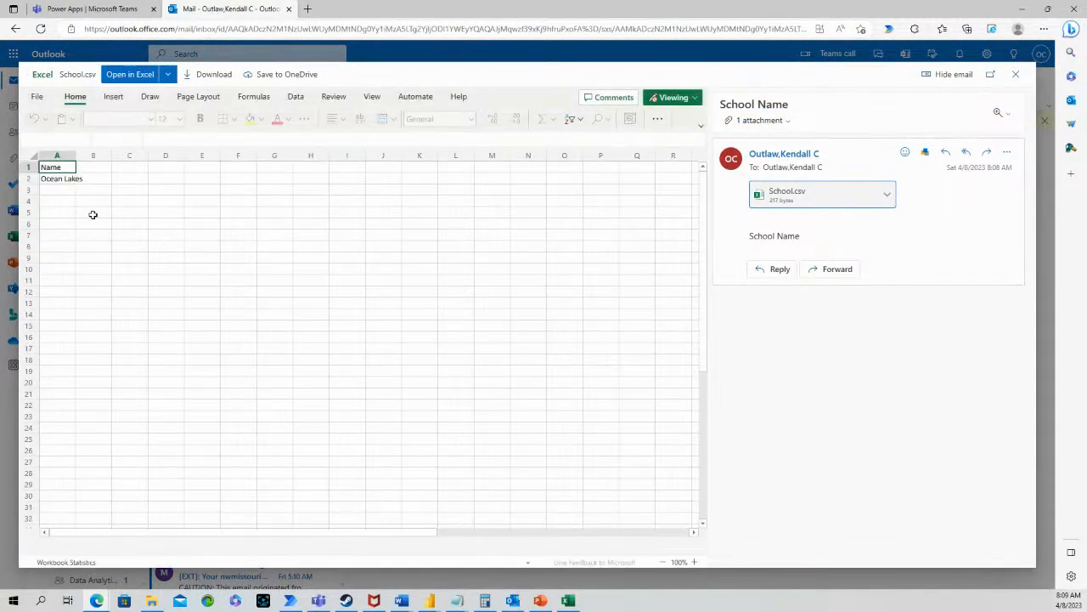
{"action": "left_click_drag", "start_coordinate": [76, 154], "coordinate": [99, 156]}
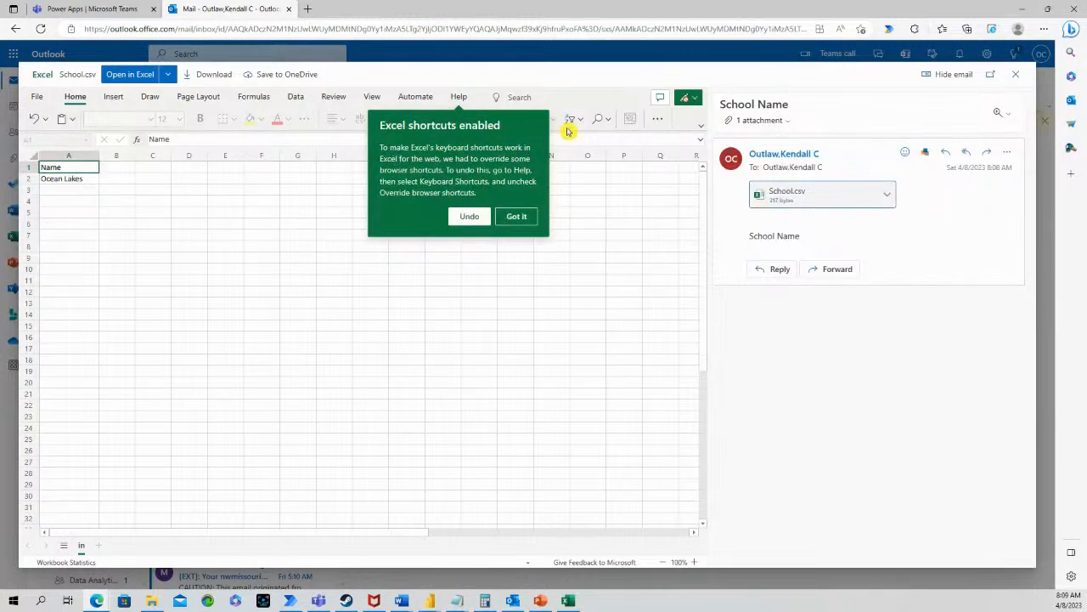
{"action": "left_click", "coordinate": [469, 216]}
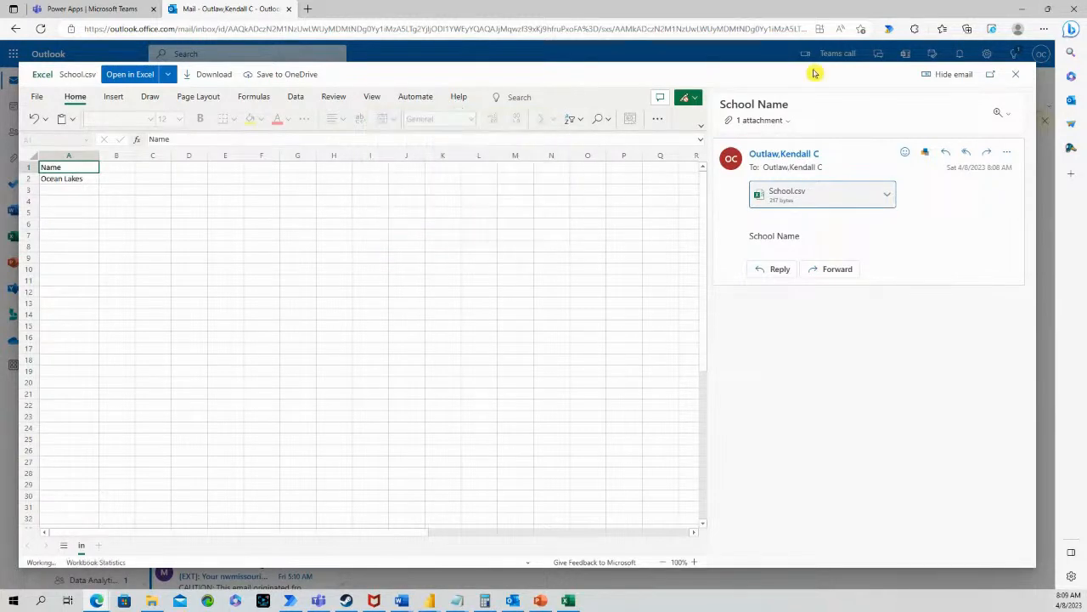
{"action": "left_click", "coordinate": [1017, 77]}
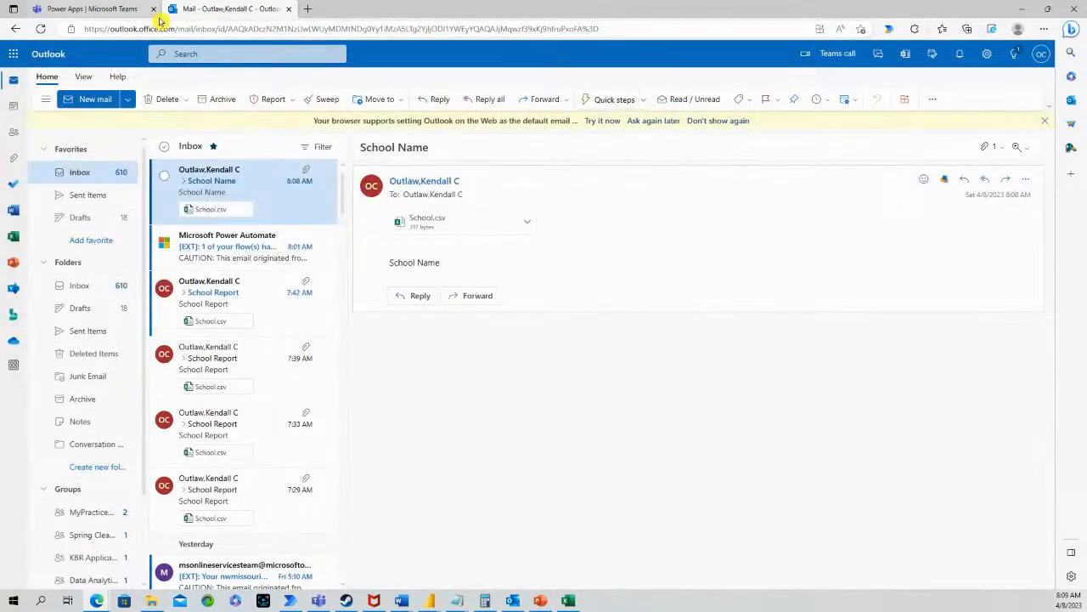
Leave the app preview and open the SchoolFilter flow for editing
{"action": "left_click", "coordinate": [107, 10]}
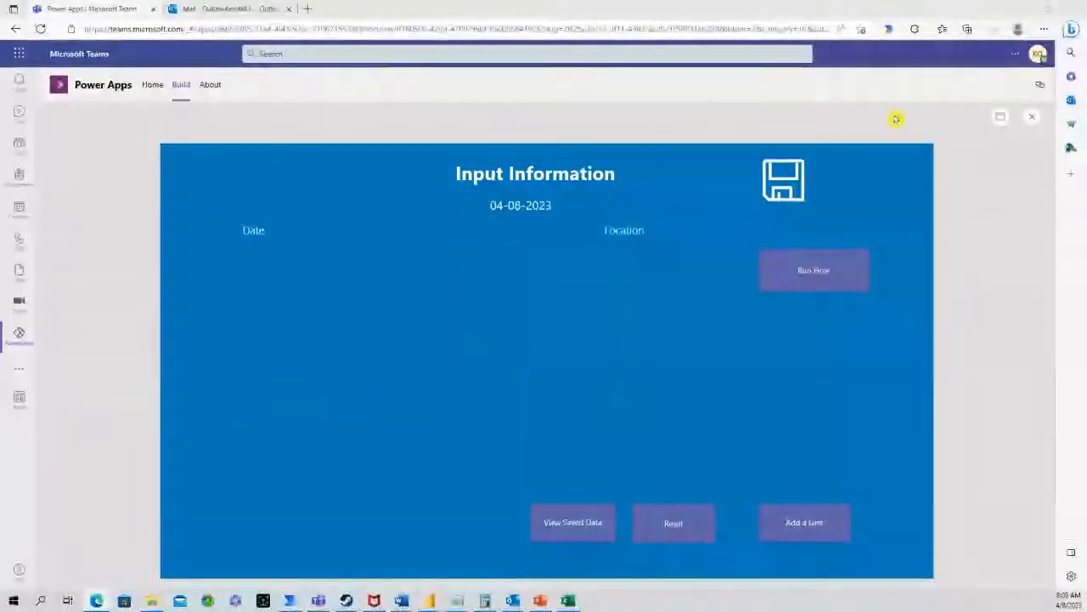
{"action": "left_click", "coordinate": [1032, 118]}
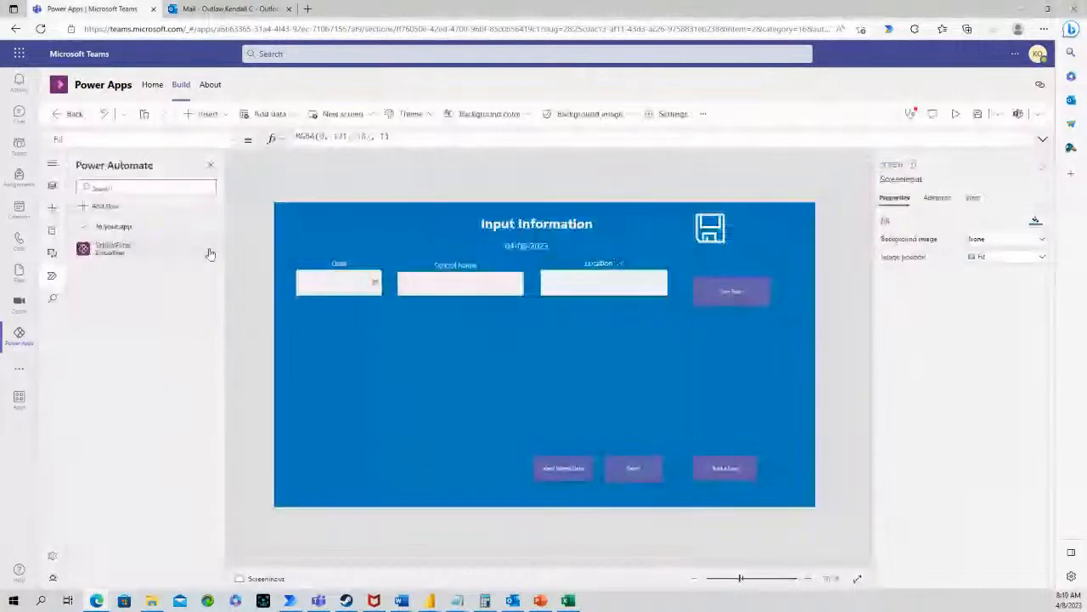
{"action": "left_click", "coordinate": [209, 252]}
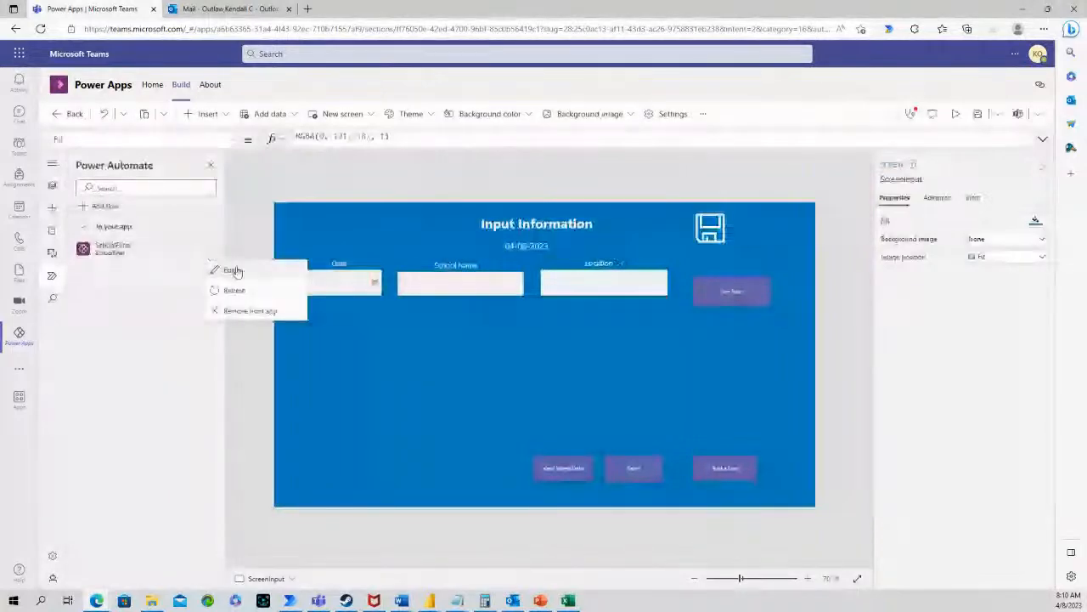
{"action": "left_click", "coordinate": [232, 270]}
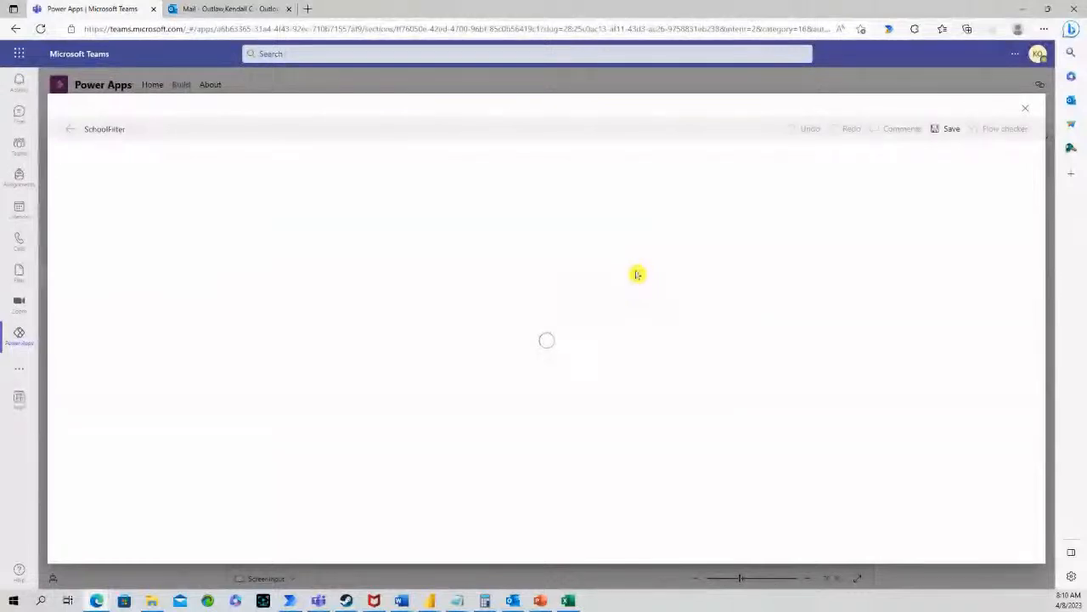
Change the List rows filter to crcc2_name ne 'Princess Anne' and save the flow
{"action": "left_click", "coordinate": [593, 218]}
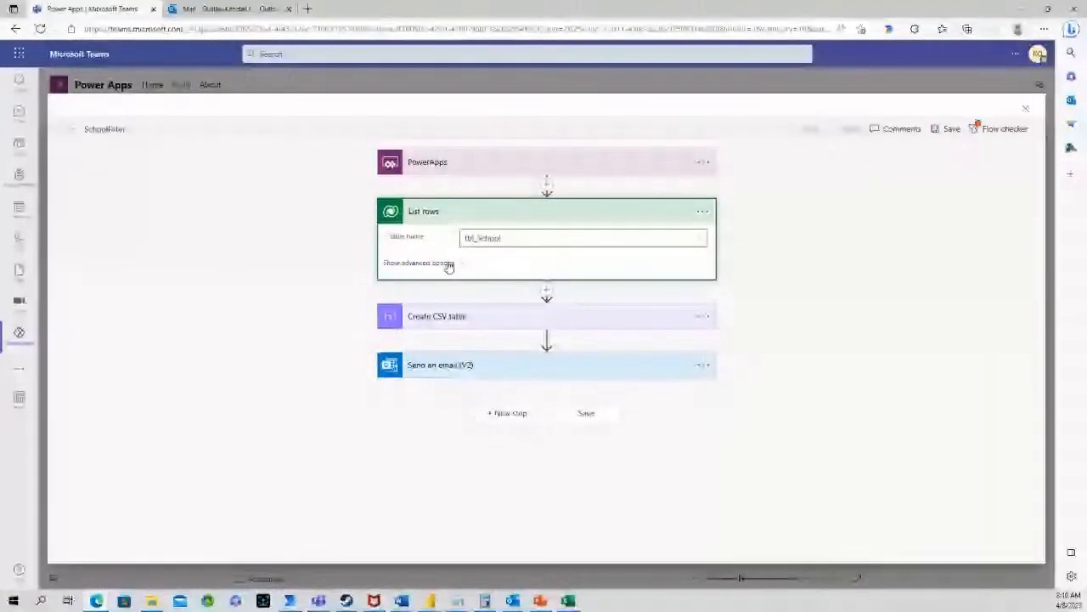
{"action": "left_click", "coordinate": [449, 265]}
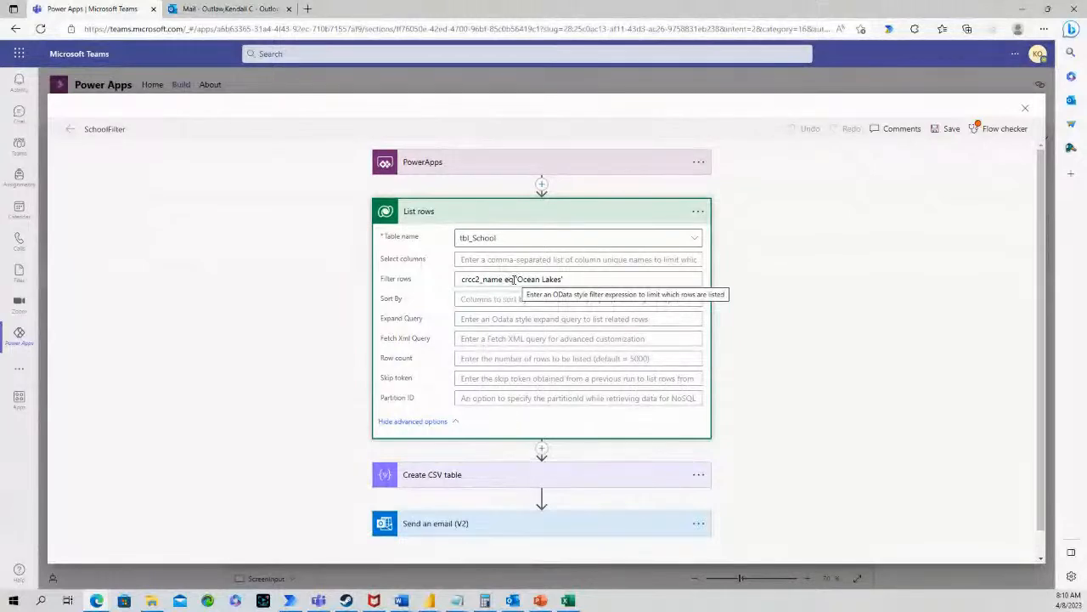
{"action": "left_click_drag", "start_coordinate": [513, 281], "coordinate": [508, 281]}
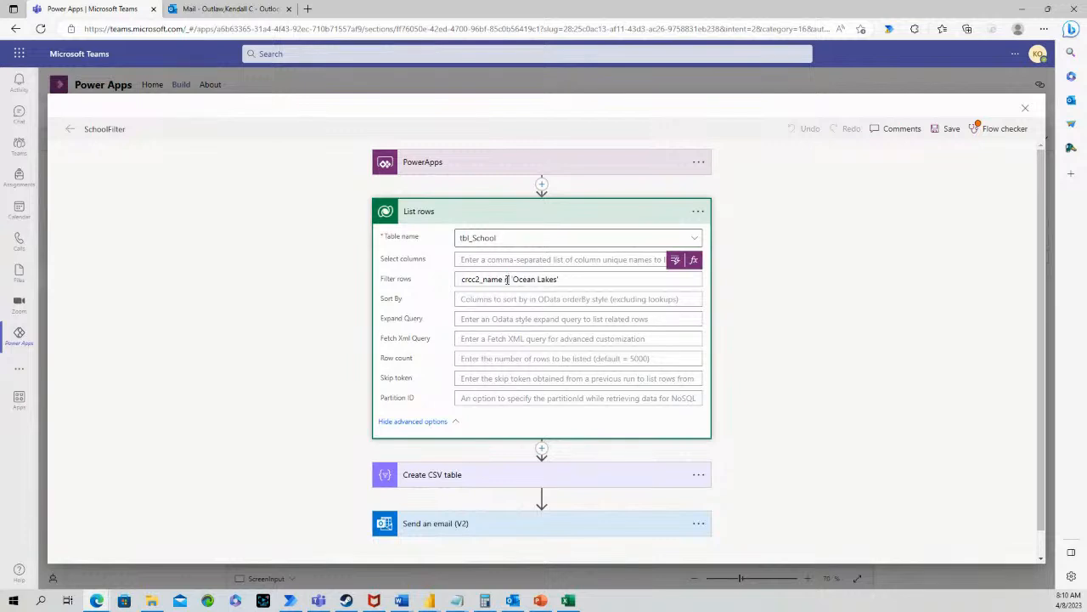
{"action": "type", "text": "ne"}
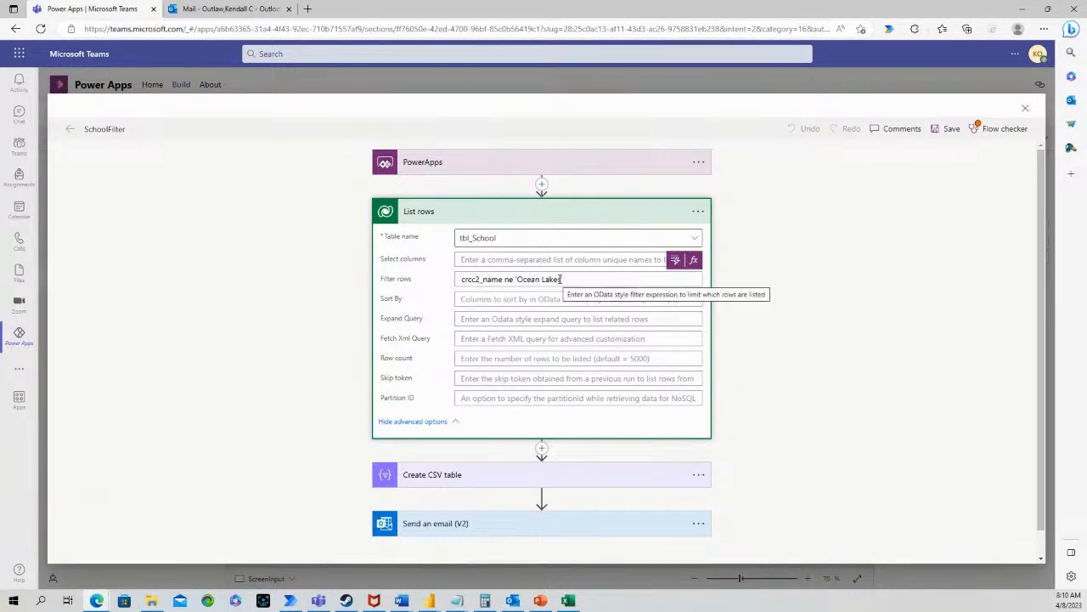
{"action": "left_click_drag", "start_coordinate": [564, 279], "coordinate": [517, 280]}
{"action": "type", "text": "'"}
{"action": "type", "text": "ir"}
{"action": "type", "text": "ncess An"}
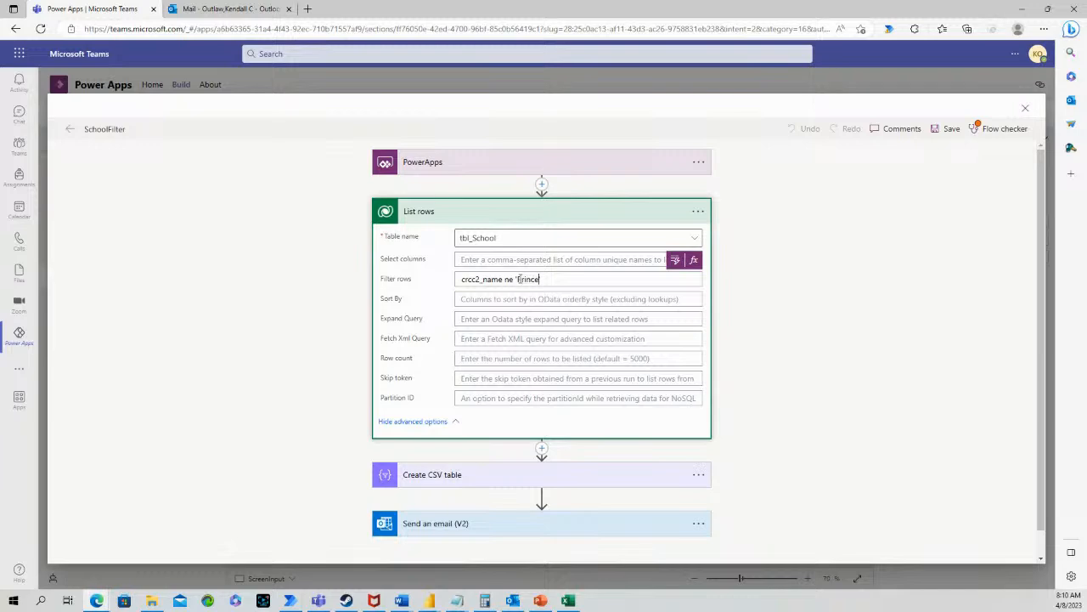
{"action": "type", "text": "ne'"}
{"action": "left_click", "coordinate": [946, 129]}
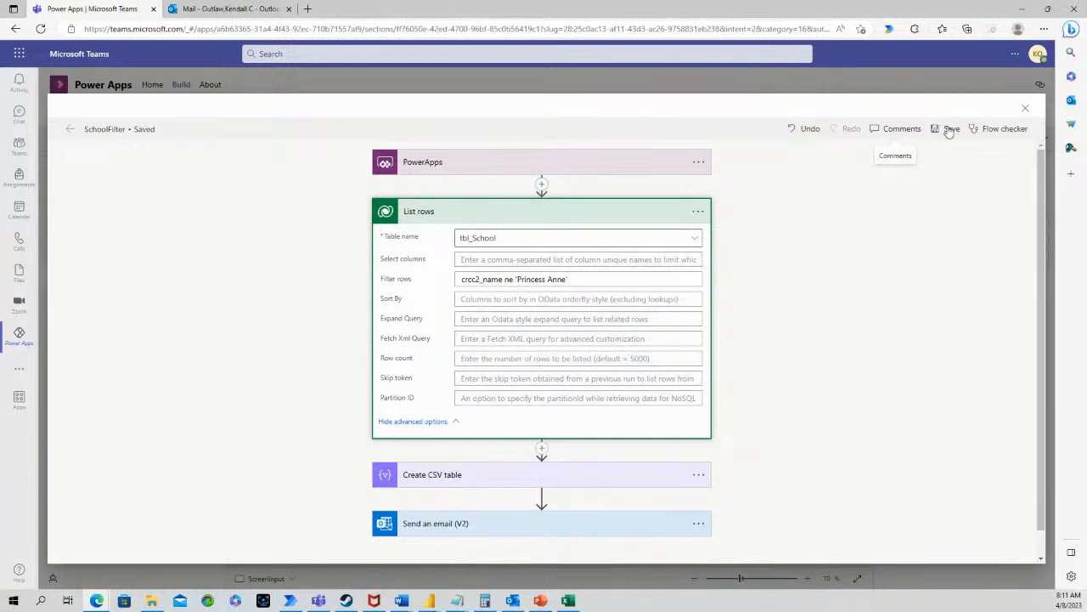
Close the flow editor and run the app in preview to trigger the flow
{"action": "left_click", "coordinate": [1025, 112]}
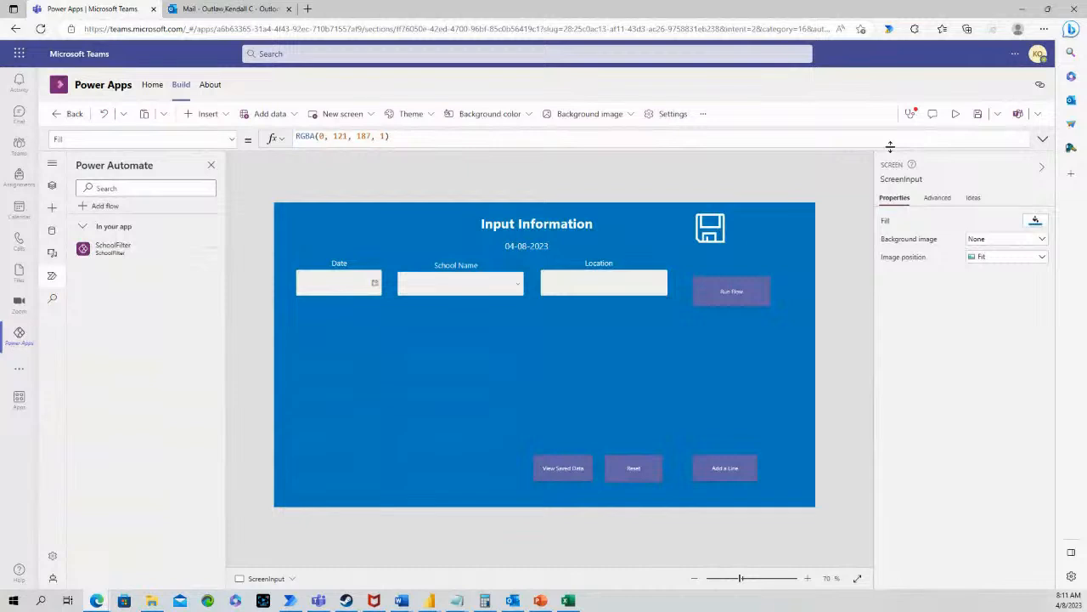
{"action": "left_click", "coordinate": [955, 114]}
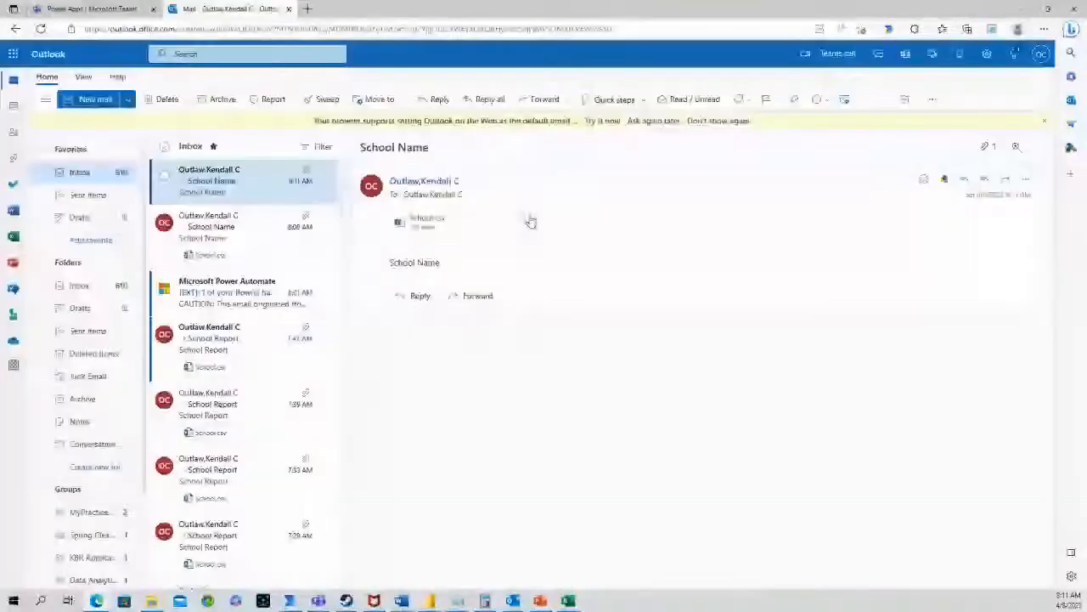
Preview the new School.csv attachment, then close it and go back to the Power Apps editor
{"action": "left_click", "coordinate": [527, 221]}
{"action": "left_click", "coordinate": [481, 250]}
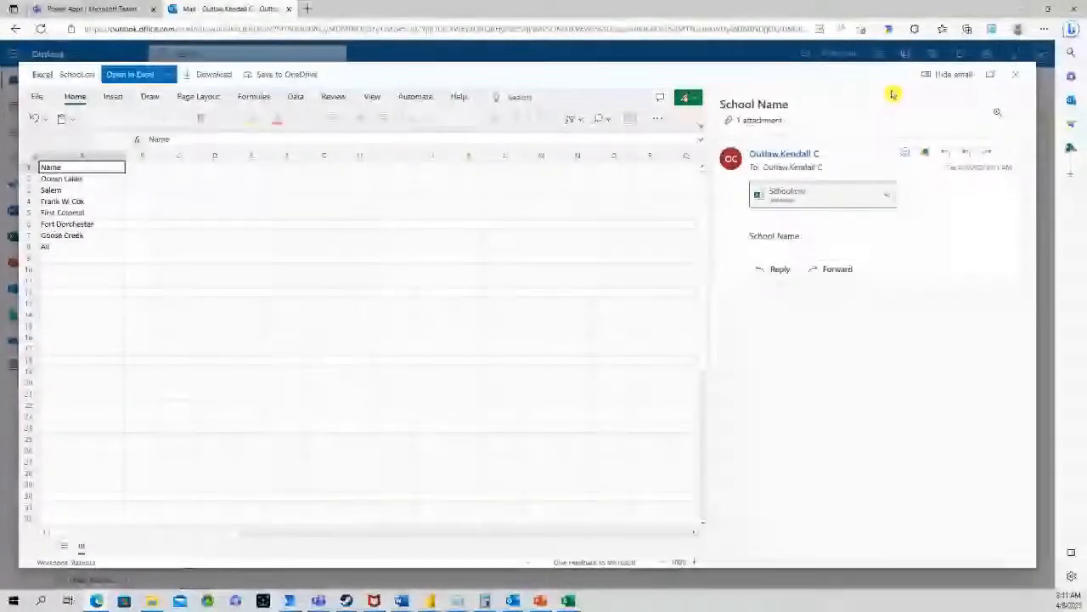
{"action": "key", "text": "Escape"}
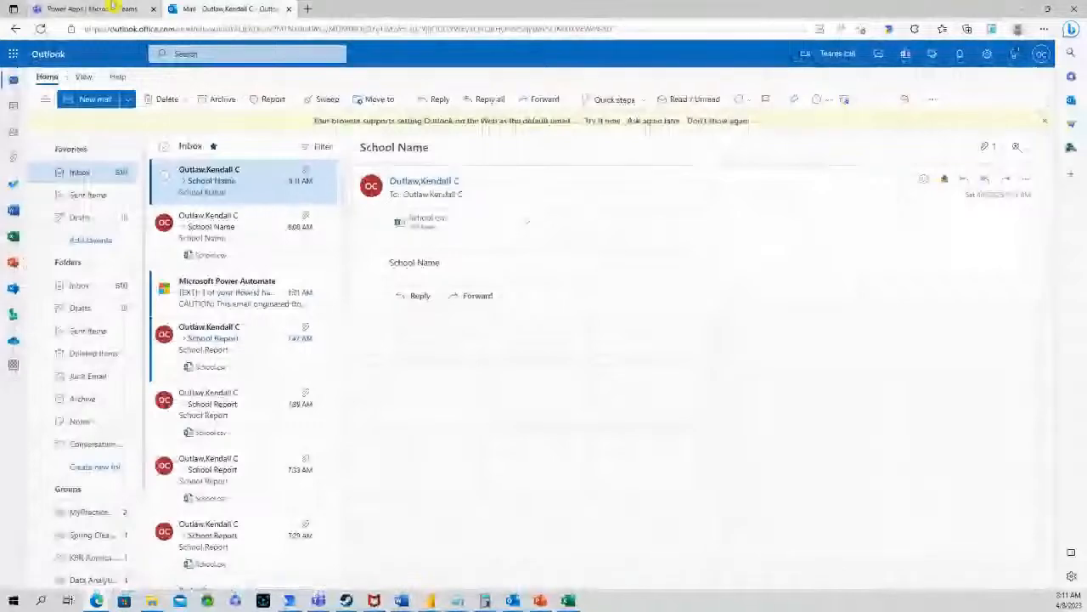
{"action": "left_click", "coordinate": [113, 7]}
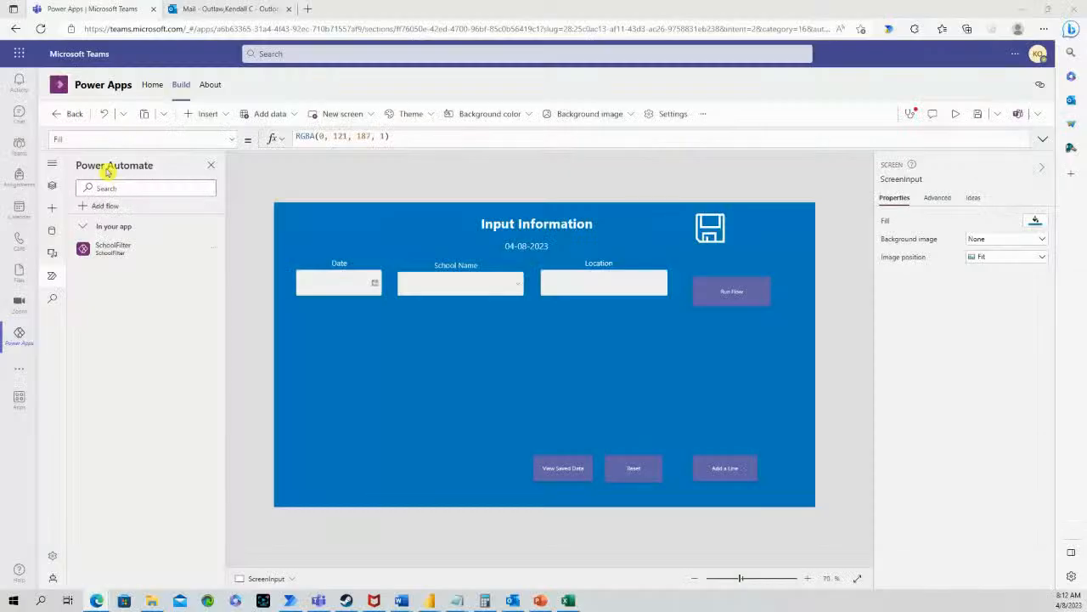
Open SchoolFilter's List rows advanced options and start editing the Filter rows expression
{"action": "left_click", "coordinate": [213, 248]}
{"action": "left_click", "coordinate": [244, 272]}
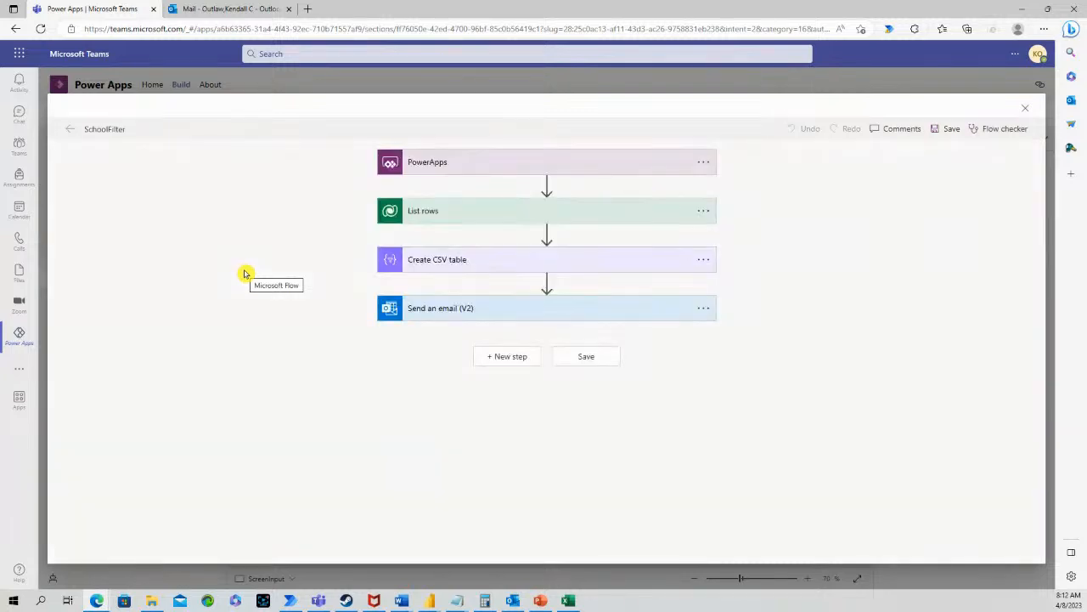
{"action": "left_click", "coordinate": [479, 212]}
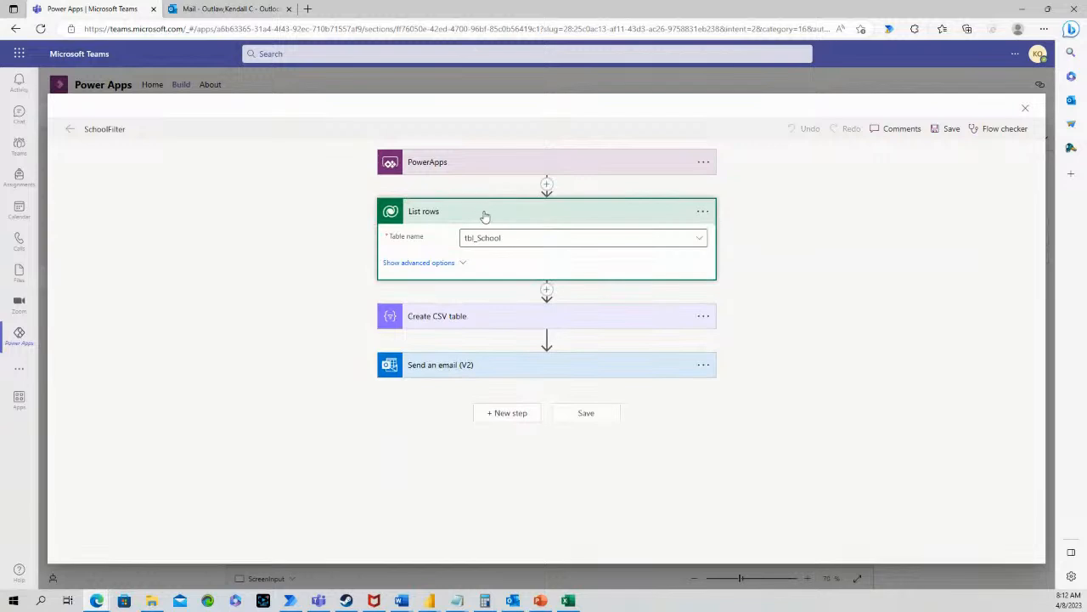
{"action": "left_click", "coordinate": [425, 263]}
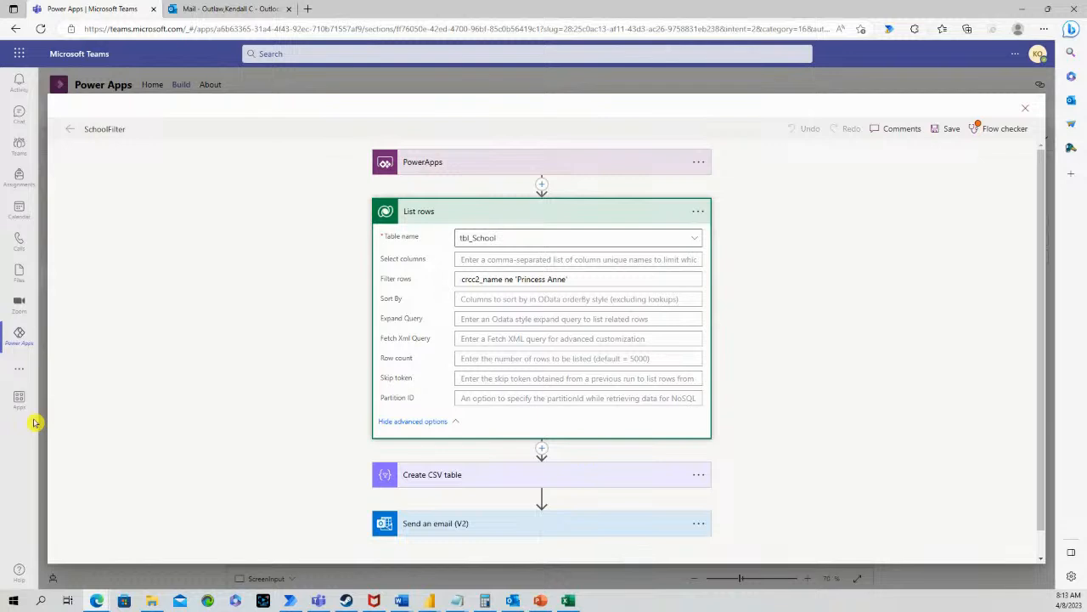
{"action": "left_click_drag", "start_coordinate": [567, 279], "coordinate": [514, 278]}
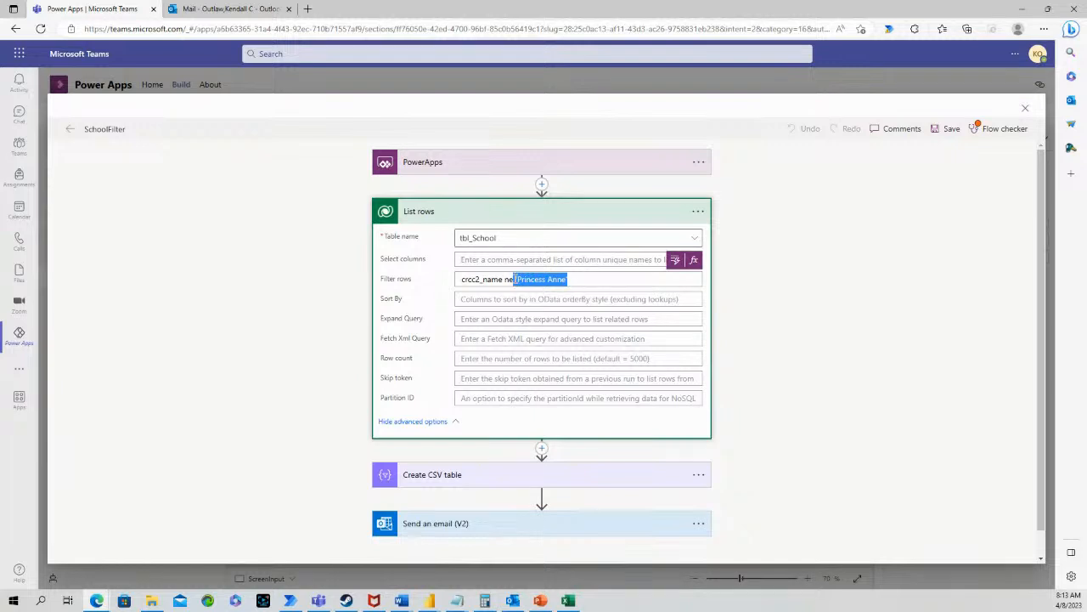
{"action": "left_click", "coordinate": [459, 278]}
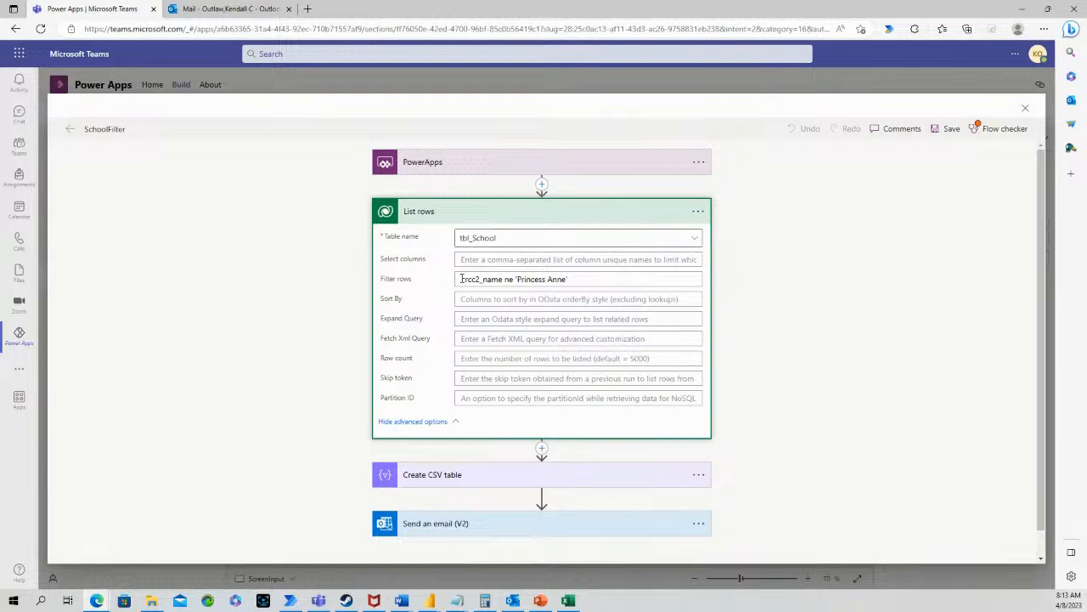
{"action": "double_click", "coordinate": [461, 279]}
{"action": "key", "text": "ctrl+c"}
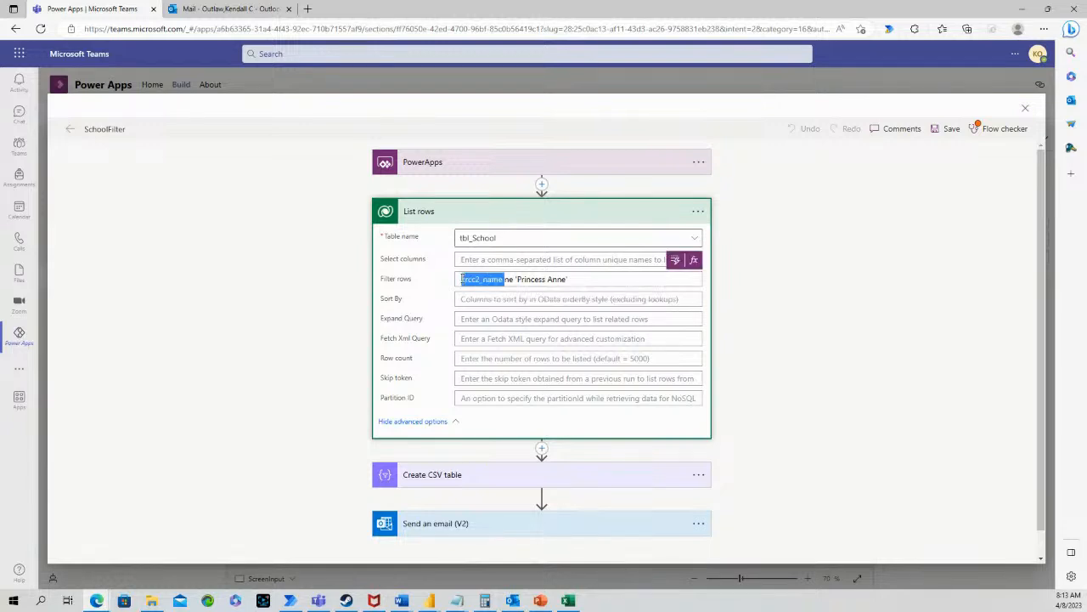
{"action": "key", "text": "BackSpace"}
{"action": "type", "text": "starts"}
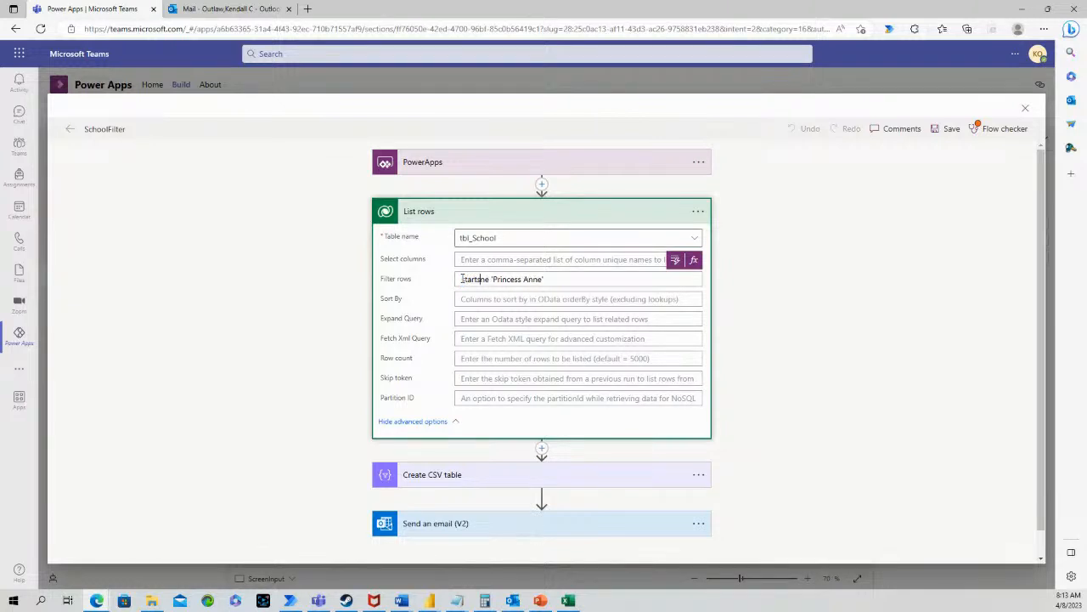
{"action": "type", "text": "with"}
Rewrite the filter as startswith(crcc2_name, 'Fort'), then save and close the flow editor
{"action": "key", "text": "shift+Home"}
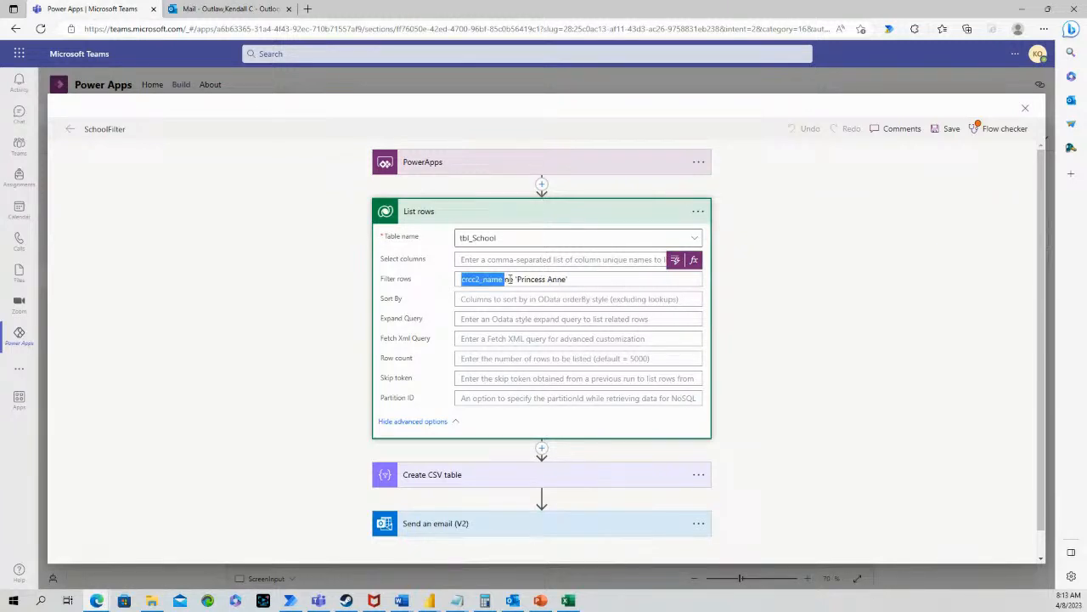
{"action": "key", "text": "ctrl+v"}
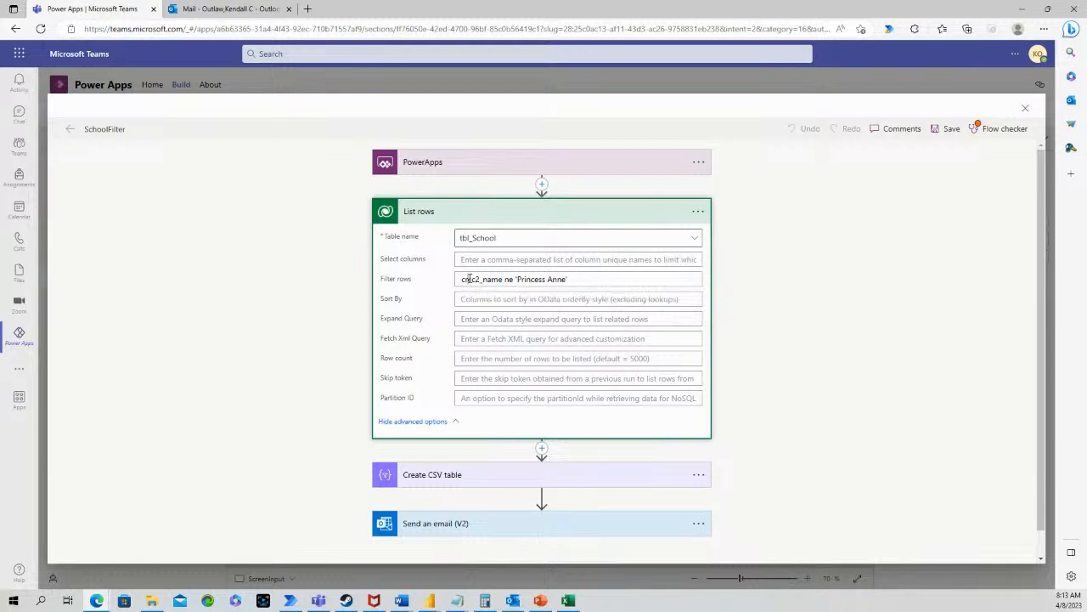
{"action": "type", "text": "startswith("}
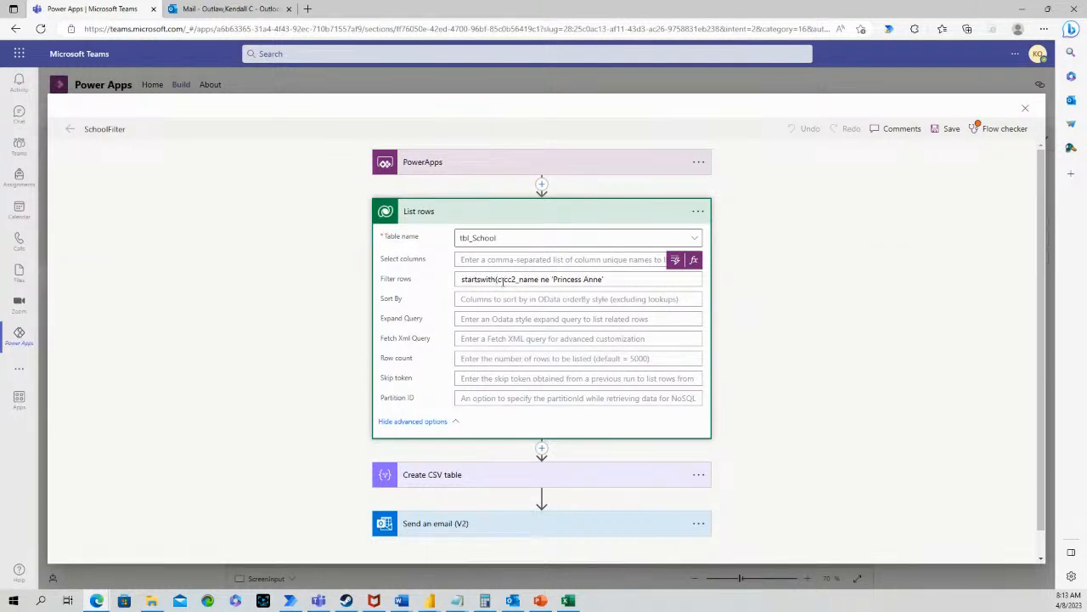
{"action": "left_click", "coordinate": [553, 278]}
{"action": "key", "text": "BackSpace"}
{"action": "key", "text": "BackSpace"}
{"action": "key", "text": "BackSpace"}
{"action": "key", "text": "BackSpace"}
{"action": "type", "text": ","}
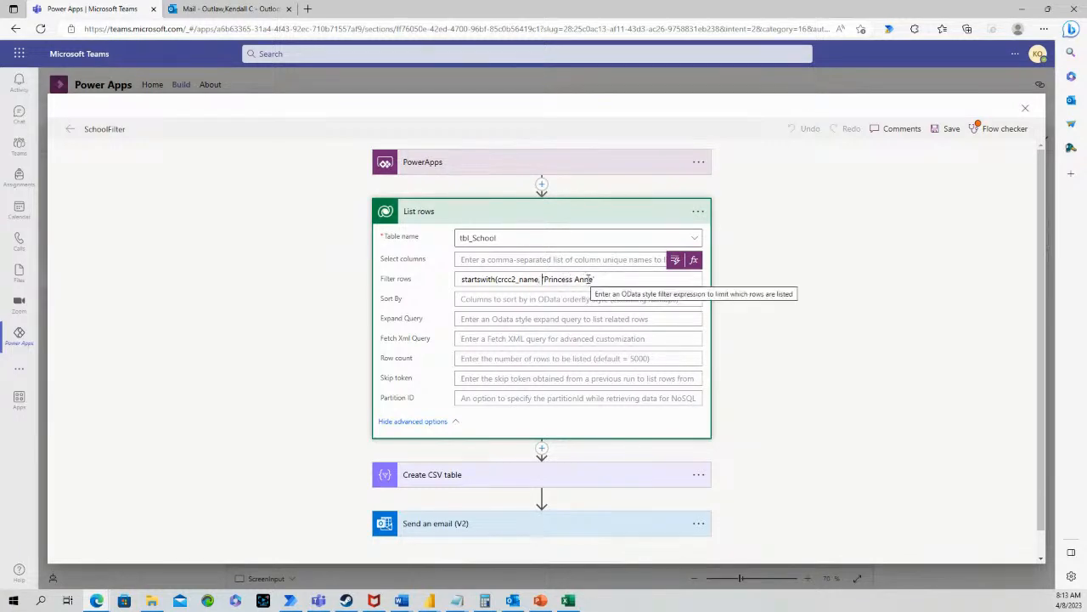
{"action": "left_click_drag", "start_coordinate": [593, 280], "coordinate": [545, 280]}
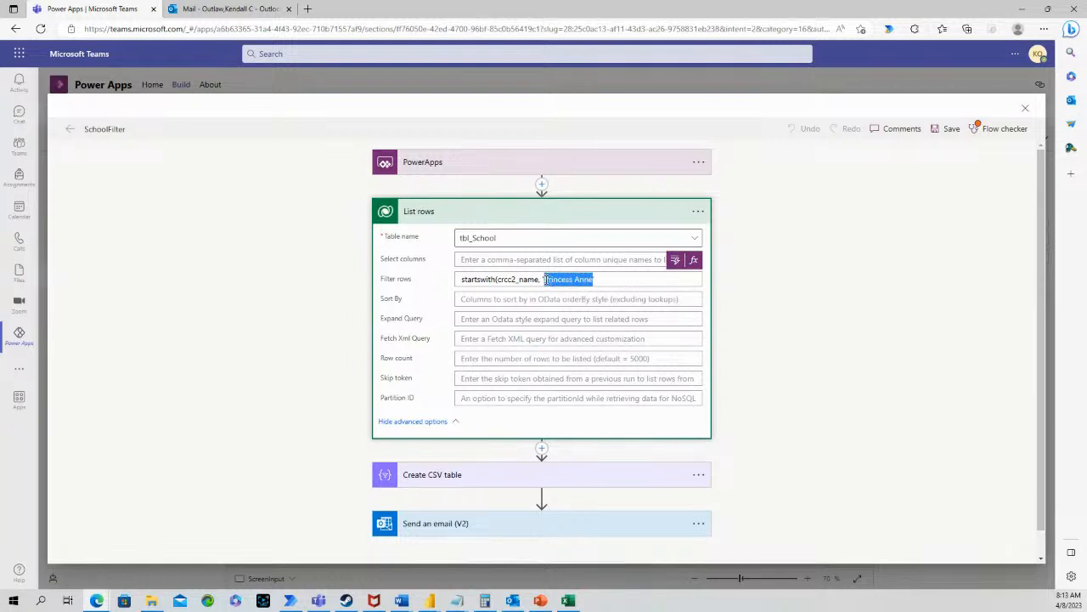
{"action": "type", "text": "Fort'"}
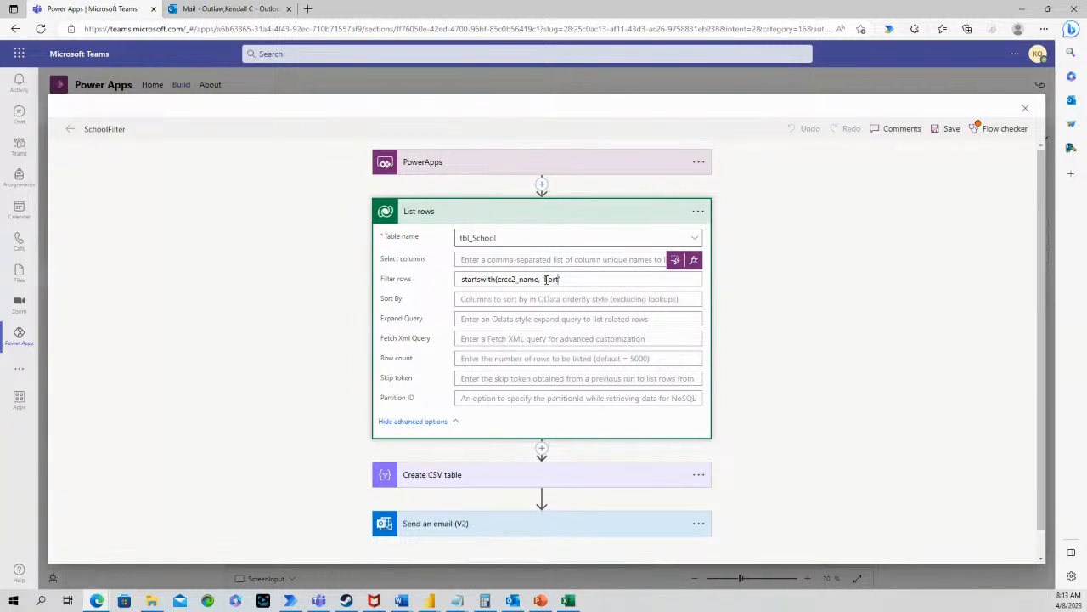
{"action": "type", "text": ")"}
{"action": "left_click", "coordinate": [946, 130]}
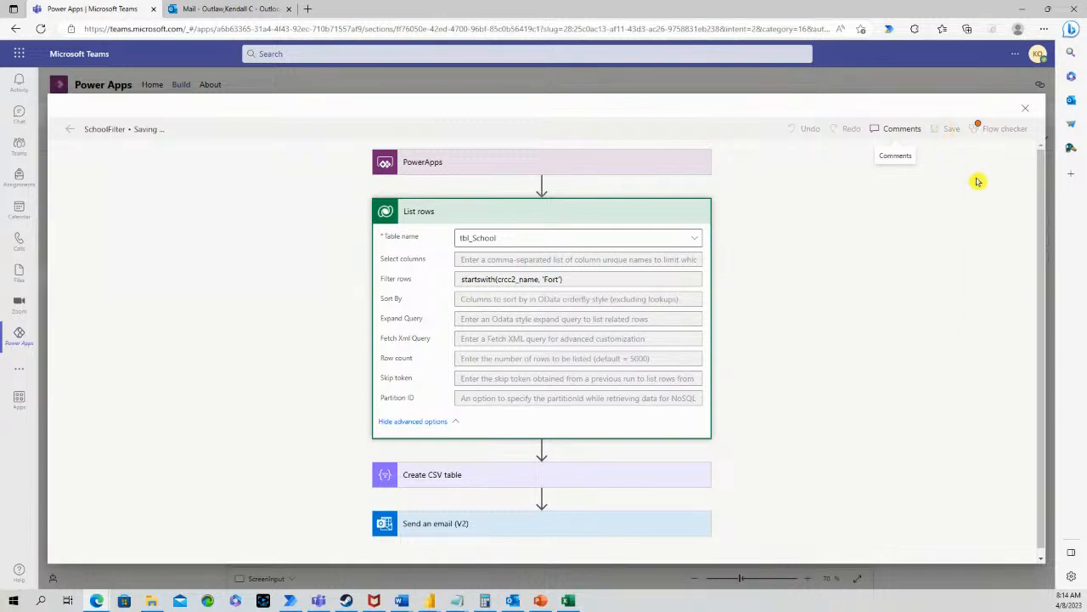
{"action": "left_click", "coordinate": [1026, 111]}
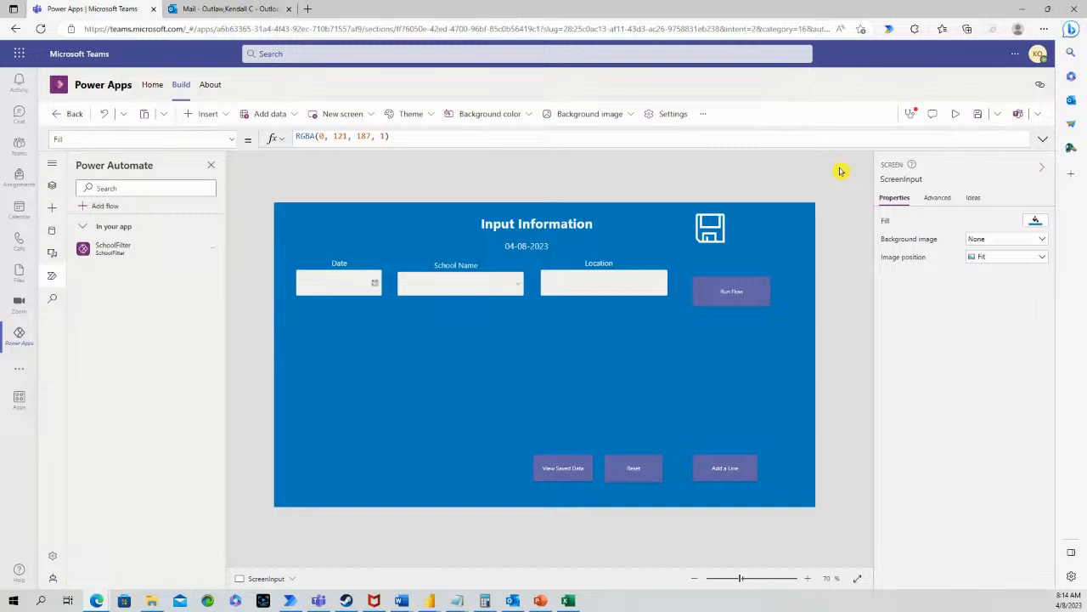
Preview the Input Information app again to test the 'Fort' filter
{"action": "left_click", "coordinate": [957, 116]}
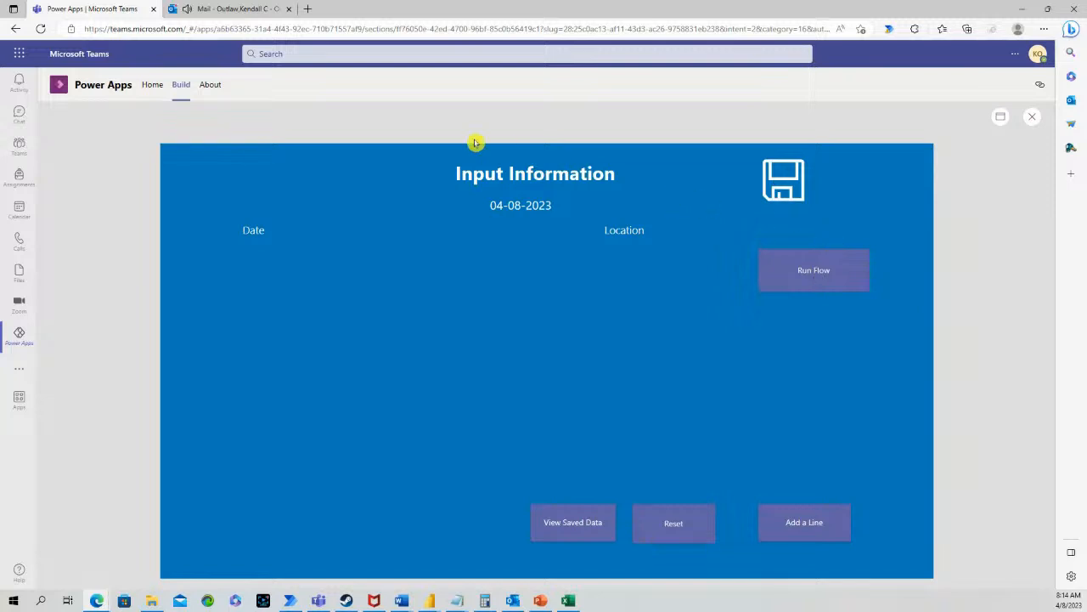
Open the 8:14 AM School Name email and preview School.csv, confirming only Fort Dorchester is listed
{"action": "left_click", "coordinate": [236, 10]}
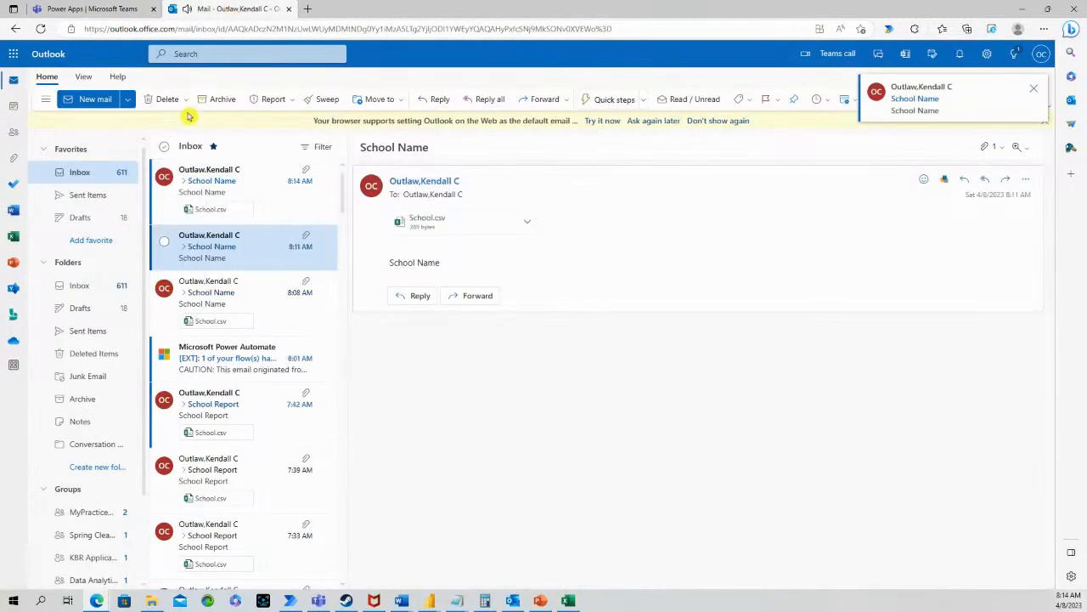
{"action": "left_click", "coordinate": [218, 182]}
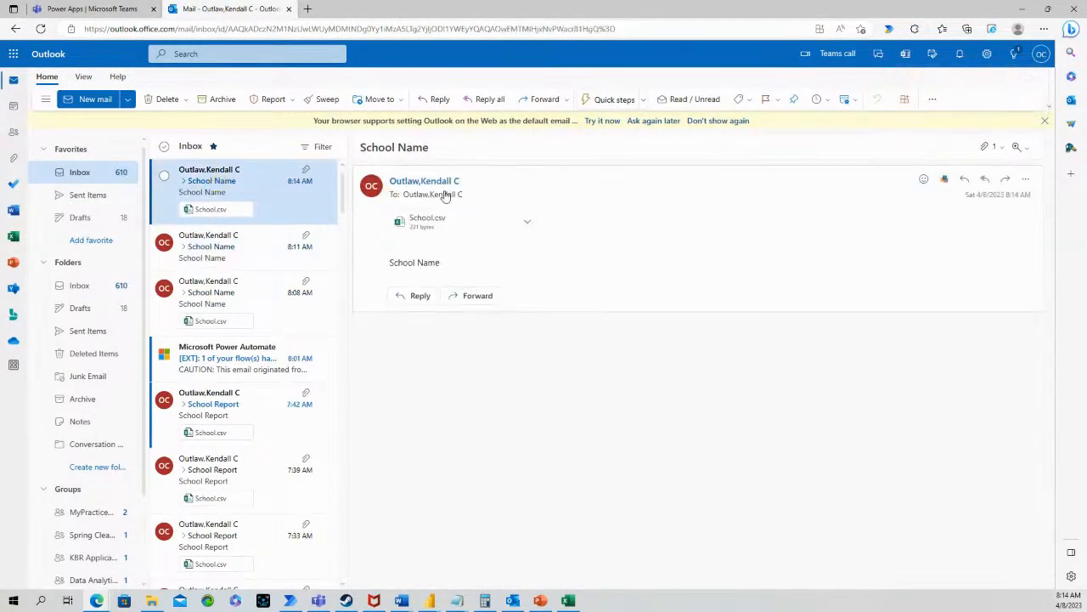
{"action": "left_click", "coordinate": [526, 223]}
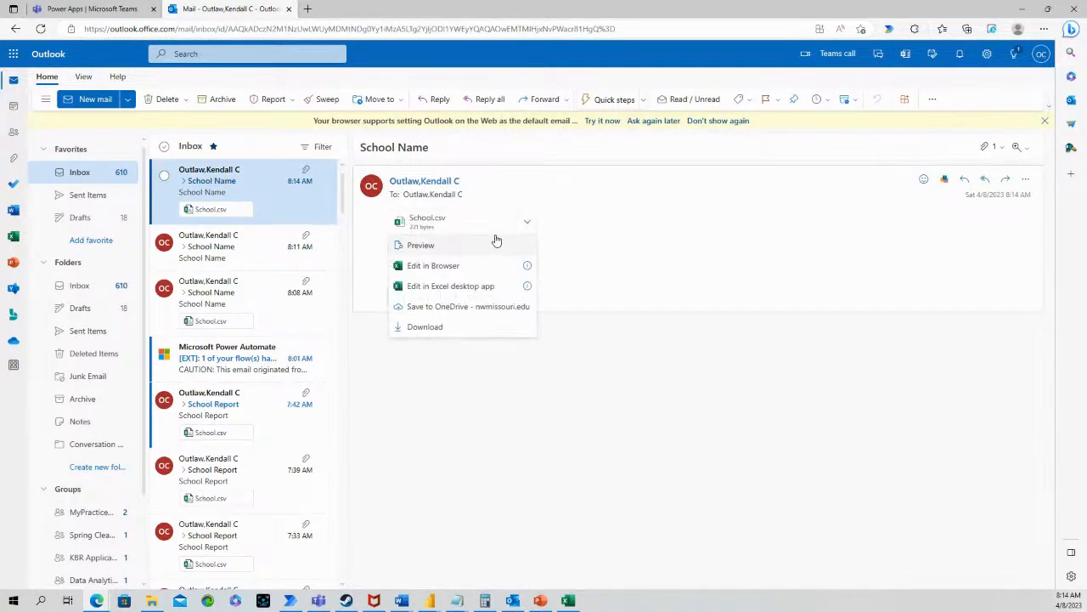
{"action": "left_click", "coordinate": [473, 246]}
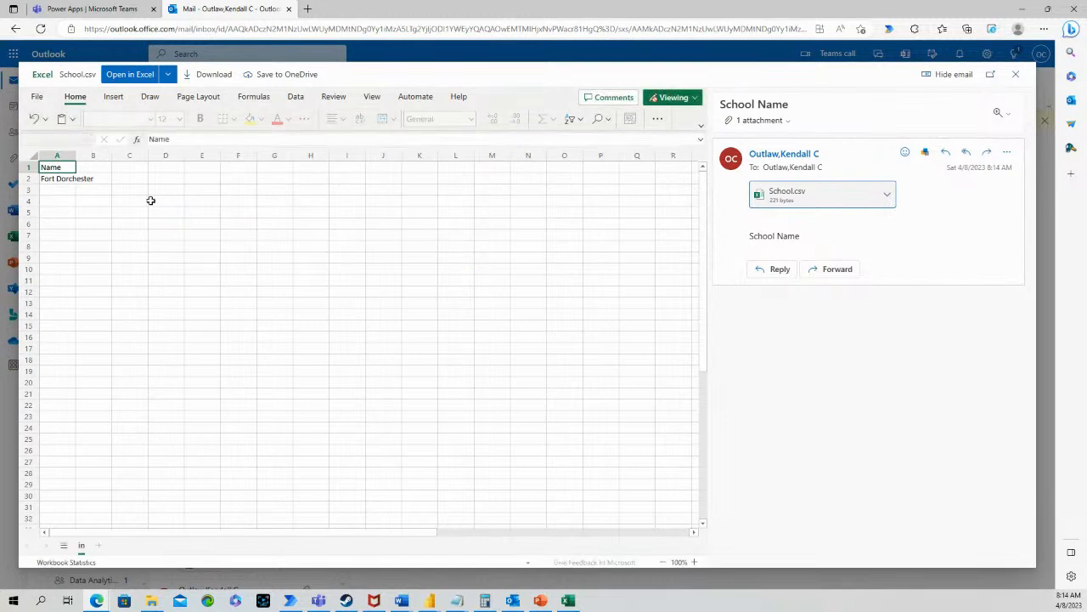
{"action": "left_click_drag", "start_coordinate": [75, 155], "coordinate": [145, 155]}
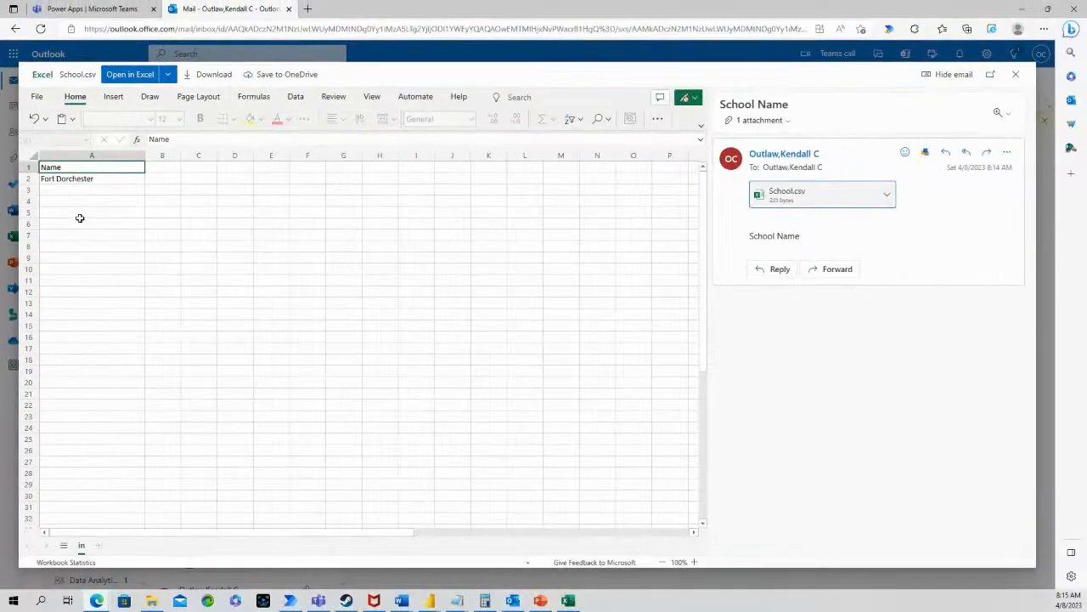
{"action": "left_click", "coordinate": [1017, 75]}
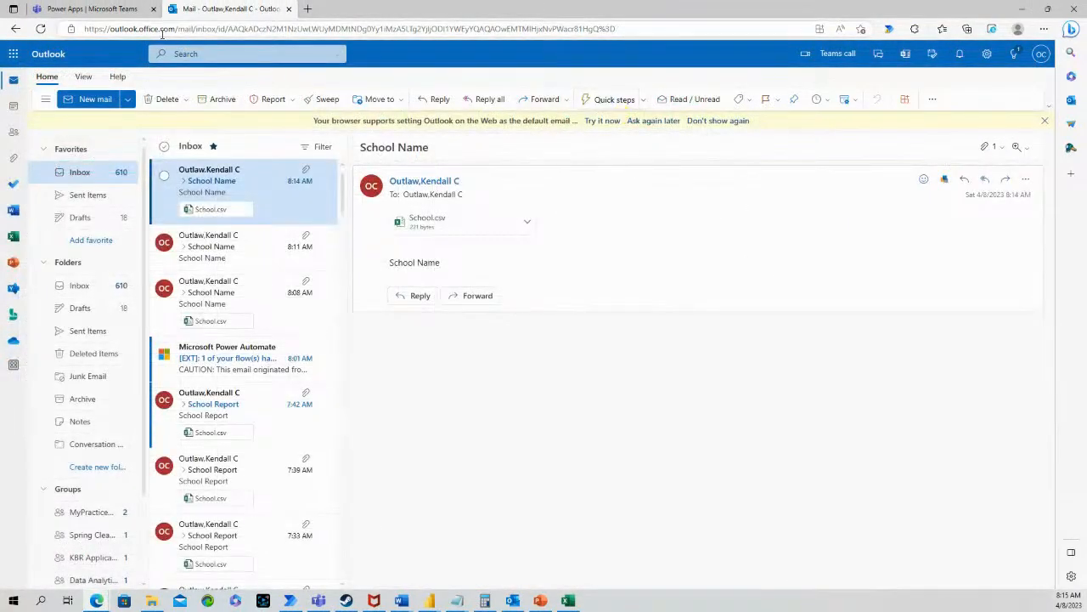
Return to the Power Apps tab and exit the app preview to the editor
{"action": "left_click", "coordinate": [127, 8]}
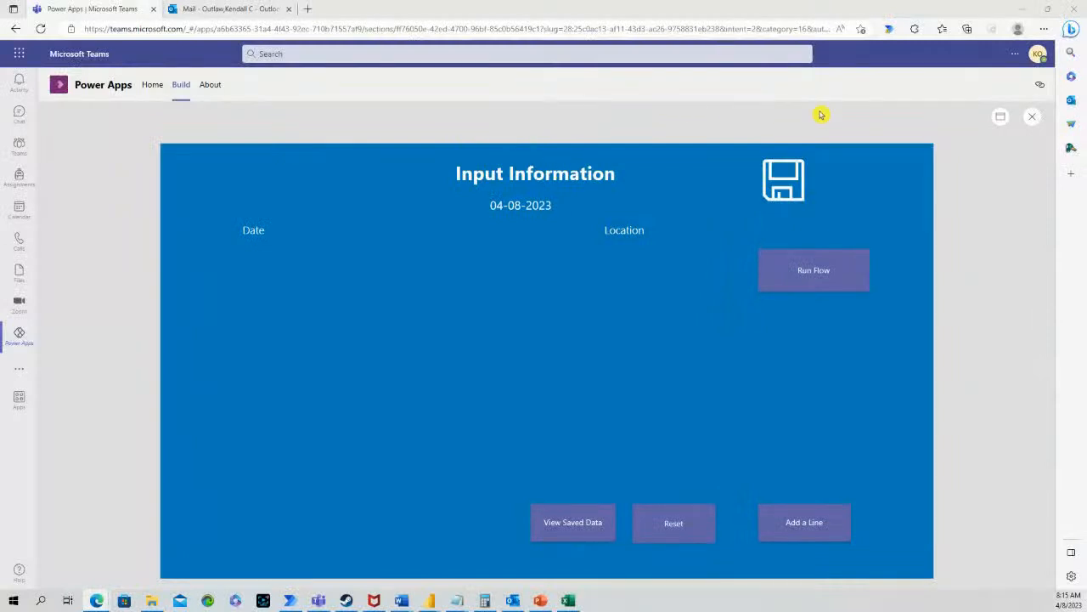
{"action": "left_click", "coordinate": [1033, 117]}
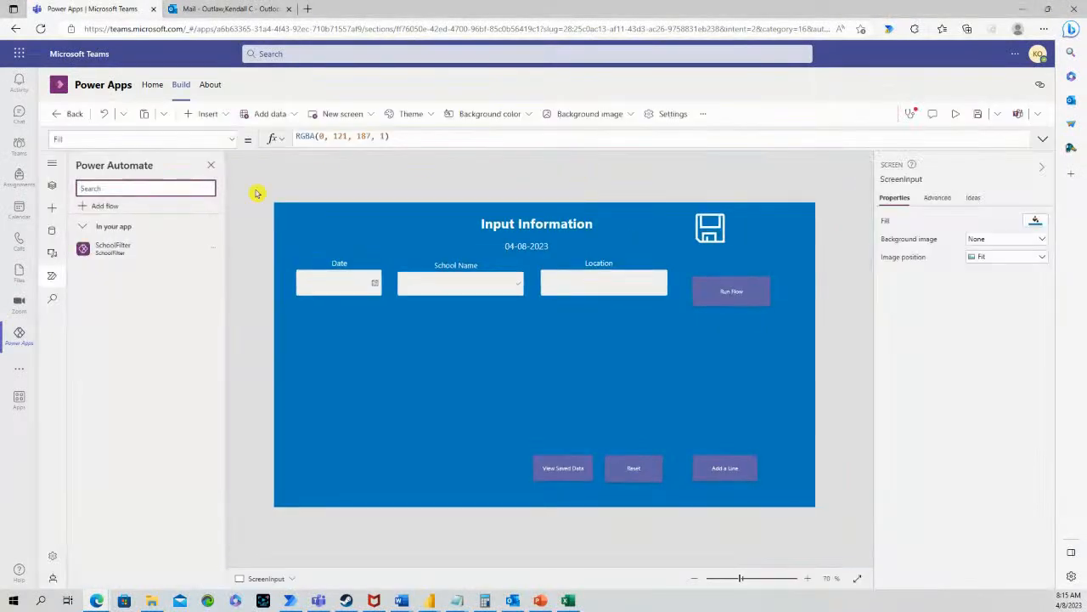
Open the SchoolFilter flow and show the List rows step's advanced options
{"action": "left_click", "coordinate": [216, 253]}
{"action": "left_click", "coordinate": [235, 270]}
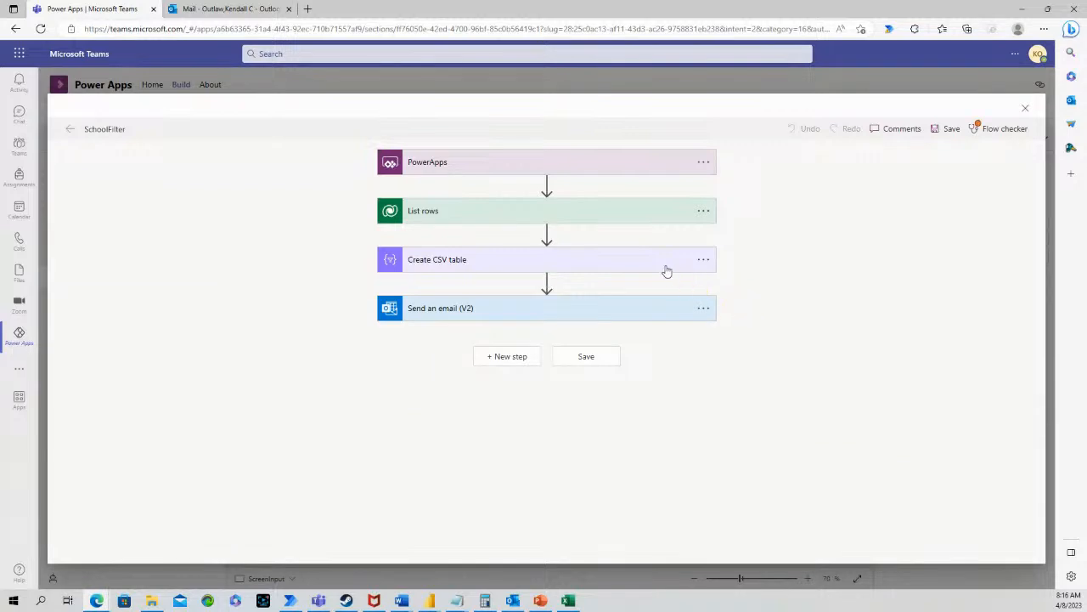
{"action": "left_click", "coordinate": [603, 220]}
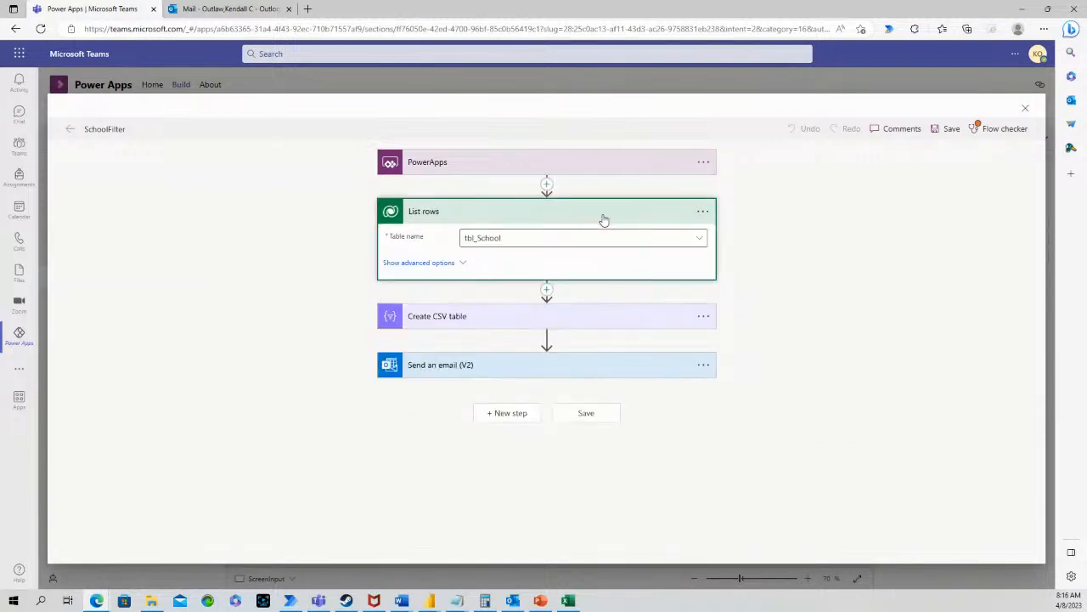
{"action": "left_click", "coordinate": [444, 261]}
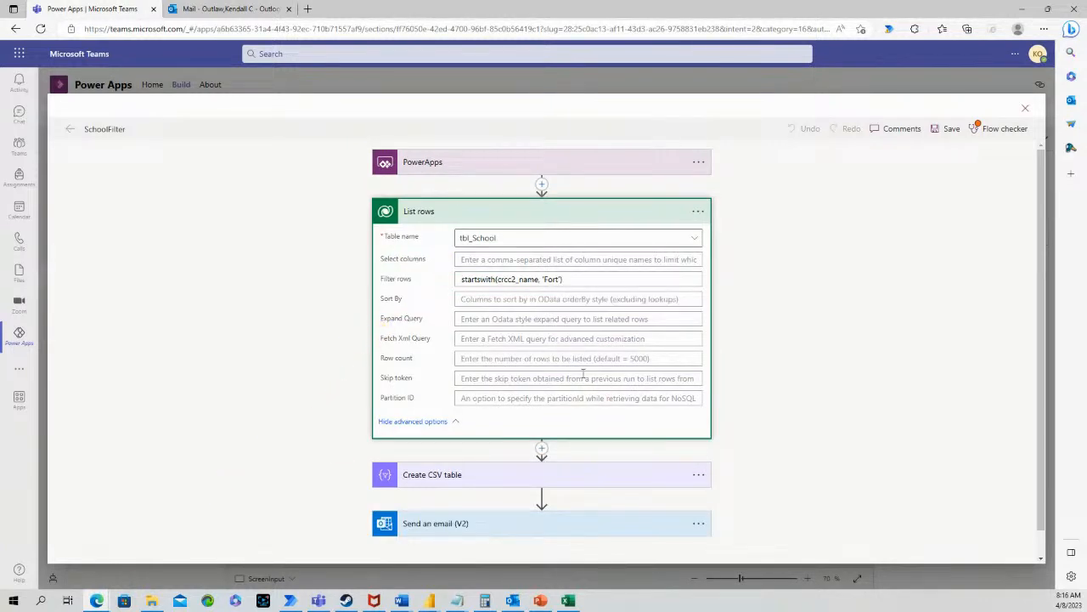
Change the List rows filter to substringof('Creek', crcc2_name) and save the flow
{"action": "left_click_drag", "start_coordinate": [494, 279], "coordinate": [448, 280]}
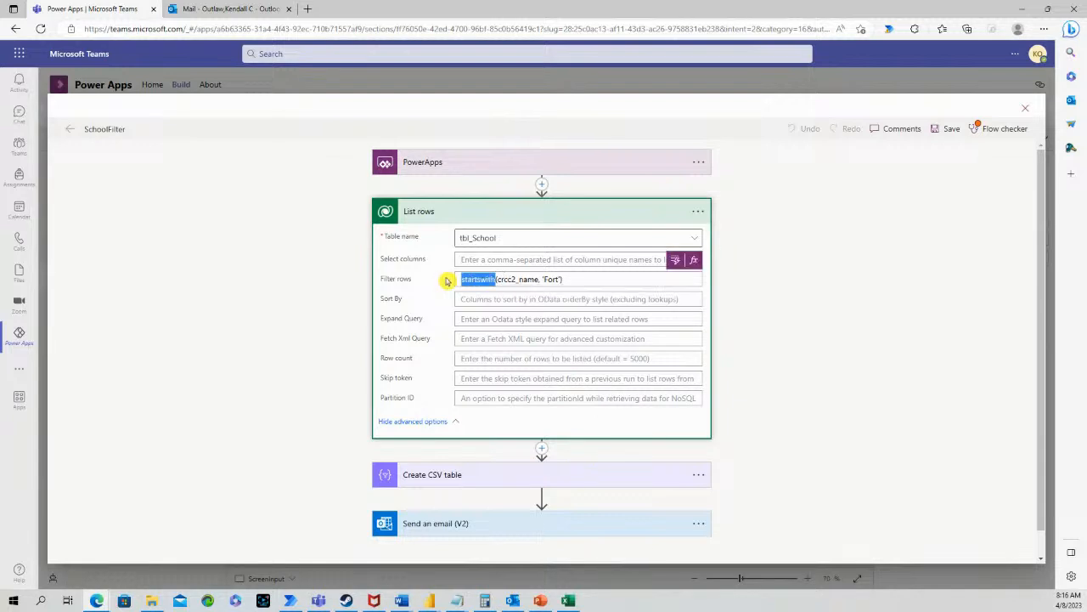
{"action": "type", "text": "substringof"}
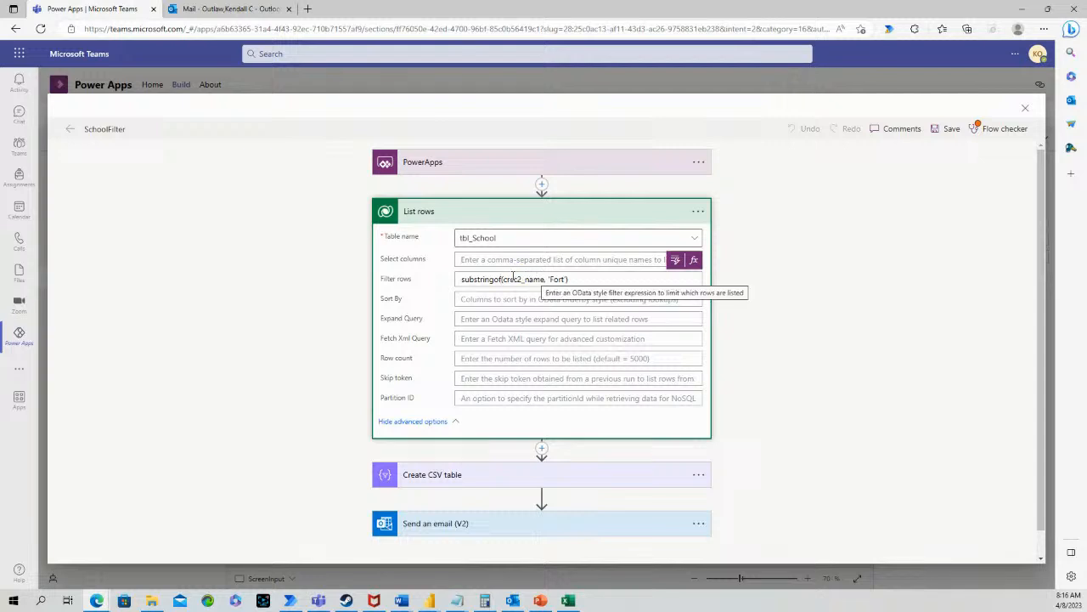
{"action": "type", "text": "('Creek',"}
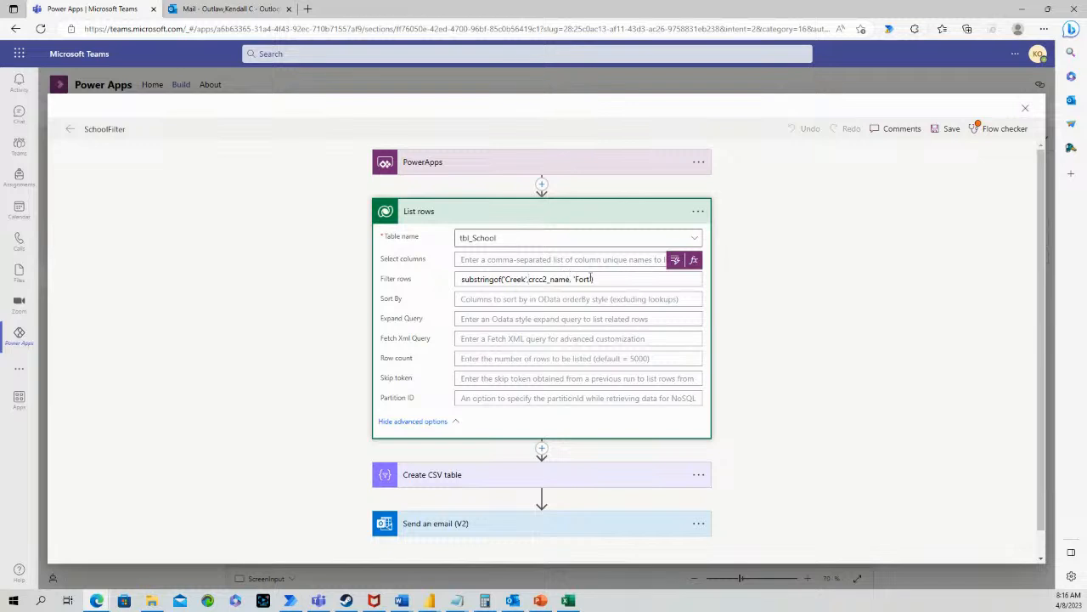
{"action": "left_click", "coordinate": [592, 279]}
{"action": "key", "text": "BackSpace"}
{"action": "key", "text": "BackSpace"}
{"action": "key", "text": "BackSpace"}
{"action": "key", "text": "BackSpace"}
{"action": "key", "text": "BackSpace"}
{"action": "key", "text": "BackSpace"}
{"action": "key", "text": "BackSpace"}
{"action": "key", "text": "BackSpace"}
{"action": "left_click", "coordinate": [531, 278]}
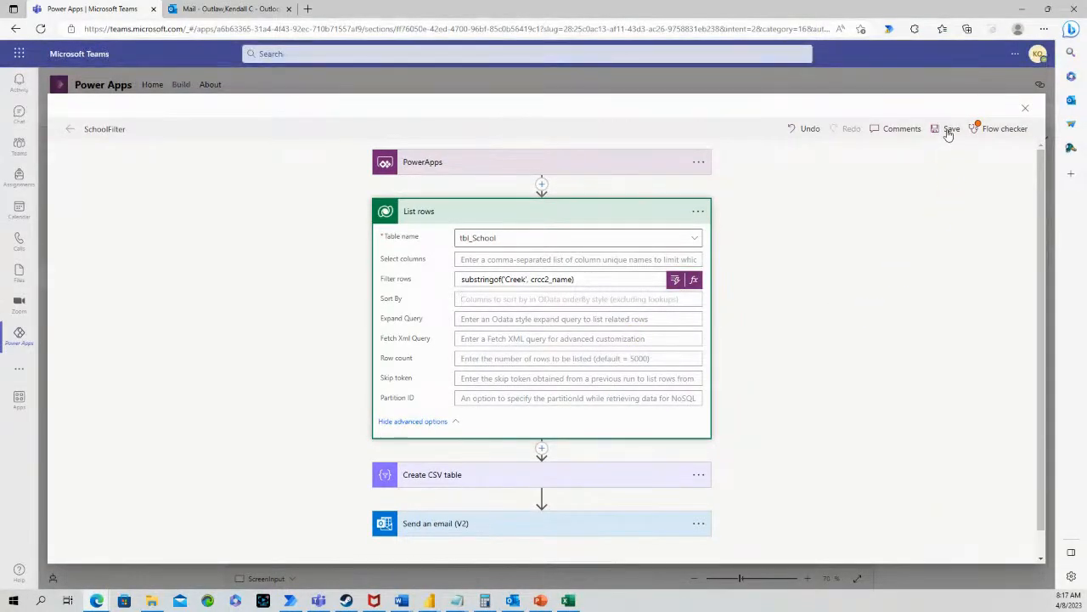
{"action": "left_click", "coordinate": [949, 132]}
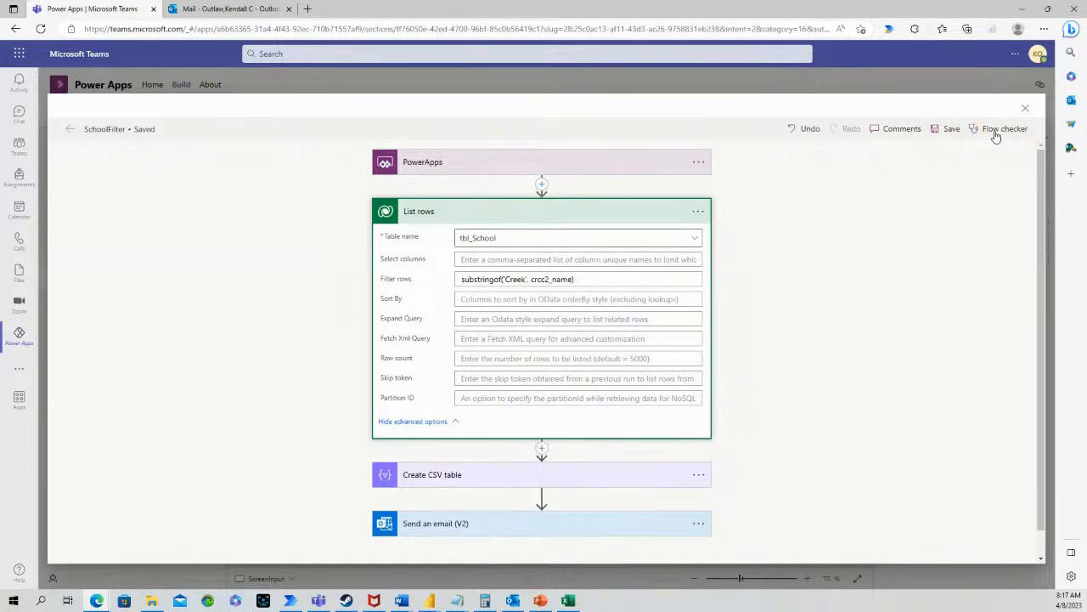
Return to the Input Information app, preview it, and trigger SchoolFilter with Run Flow
{"action": "left_click", "coordinate": [1025, 108]}
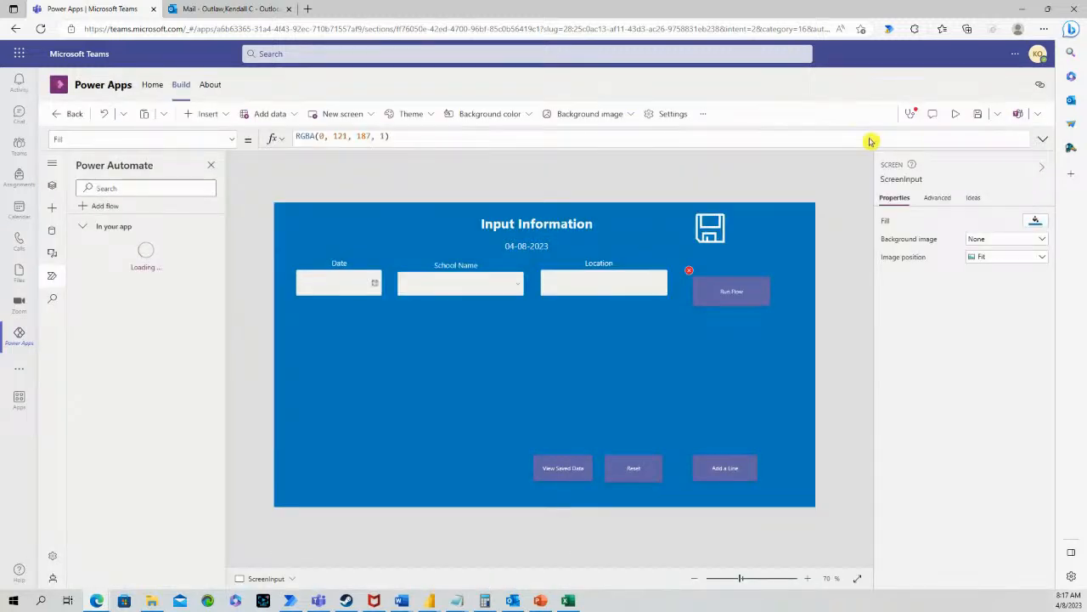
{"action": "left_click", "coordinate": [955, 113]}
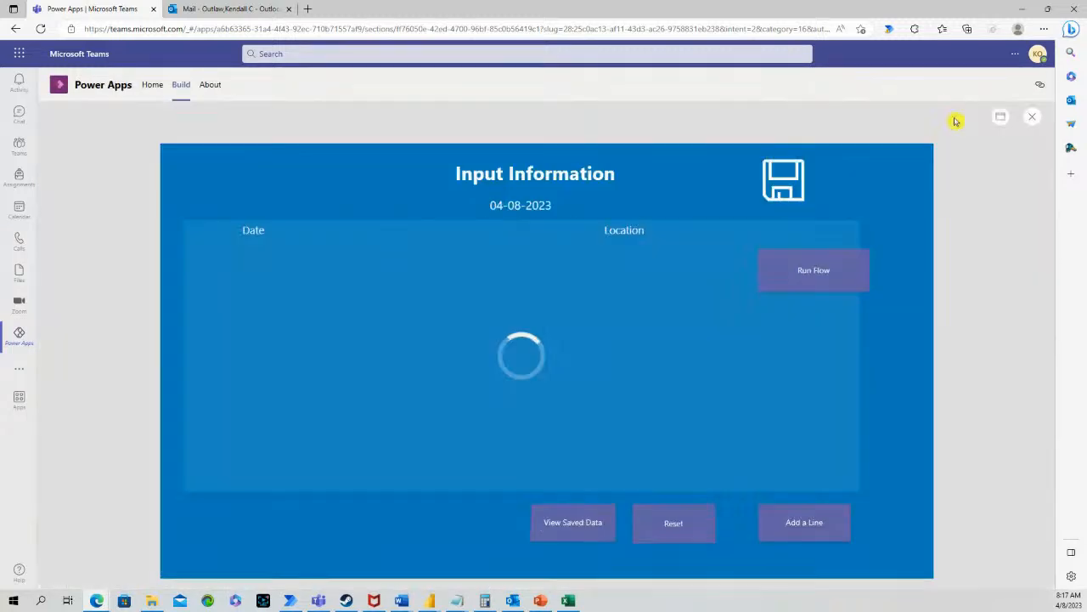
{"action": "left_click", "coordinate": [811, 280]}
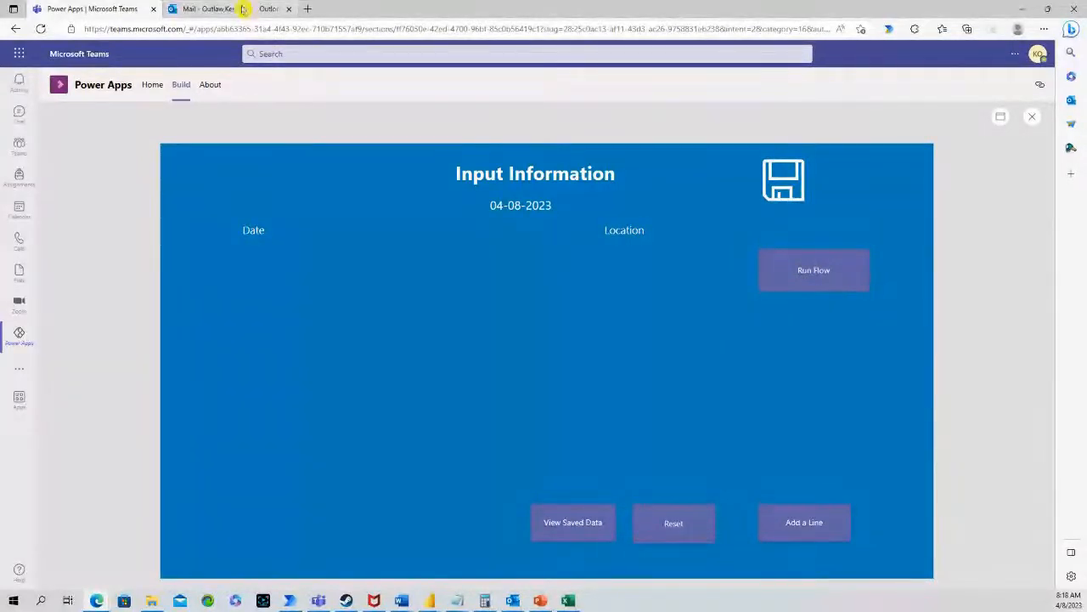
Check Outlook for the flow's email, then close the app preview
{"action": "left_click", "coordinate": [242, 9]}
{"action": "left_click", "coordinate": [119, 9]}
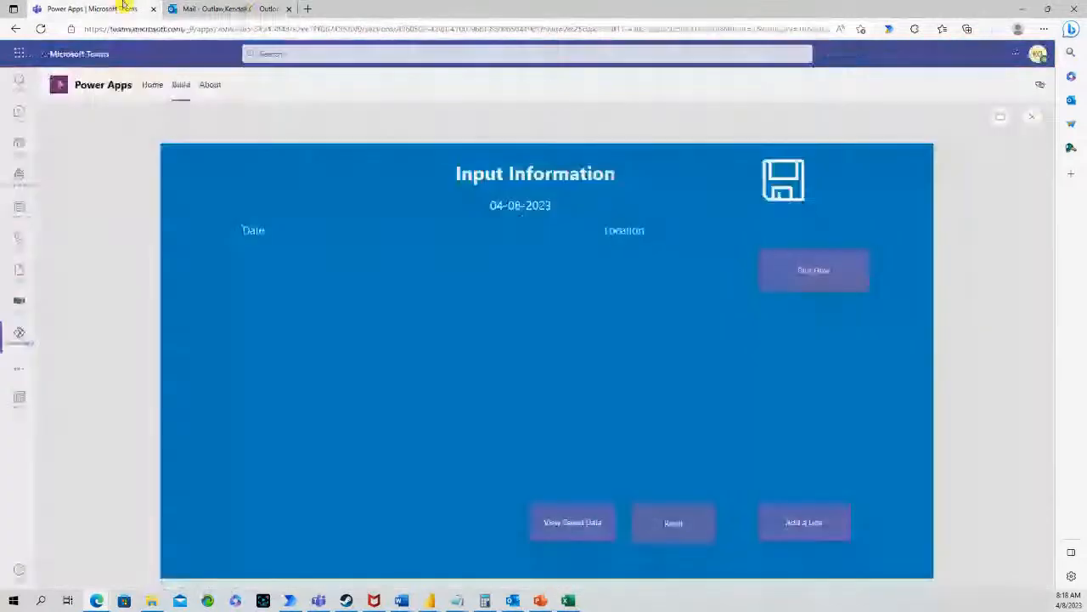
{"action": "left_click", "coordinate": [1034, 118]}
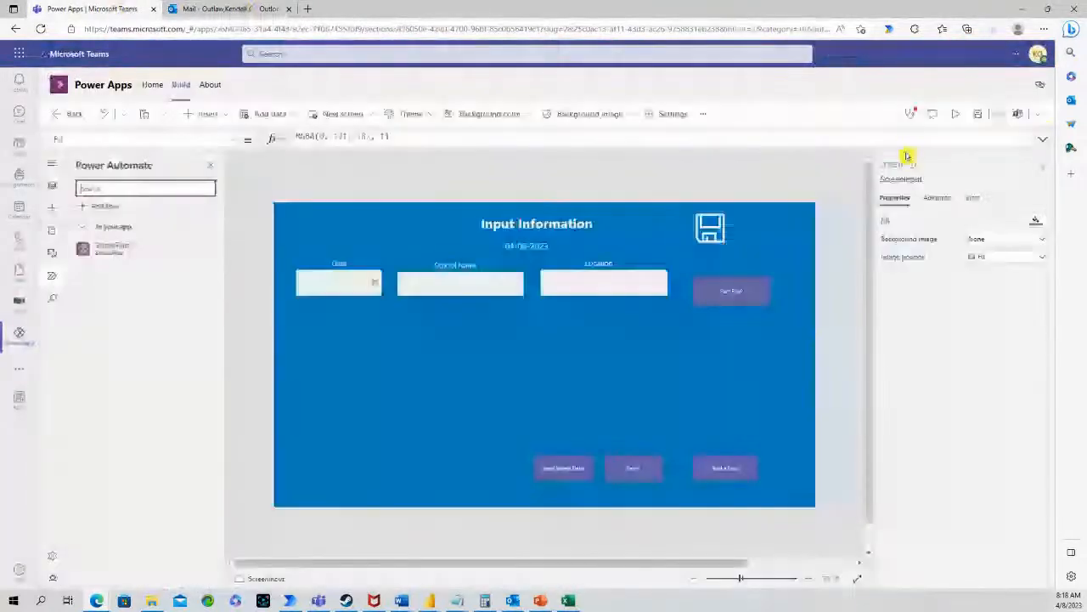
{"action": "left_click", "coordinate": [578, 281]}
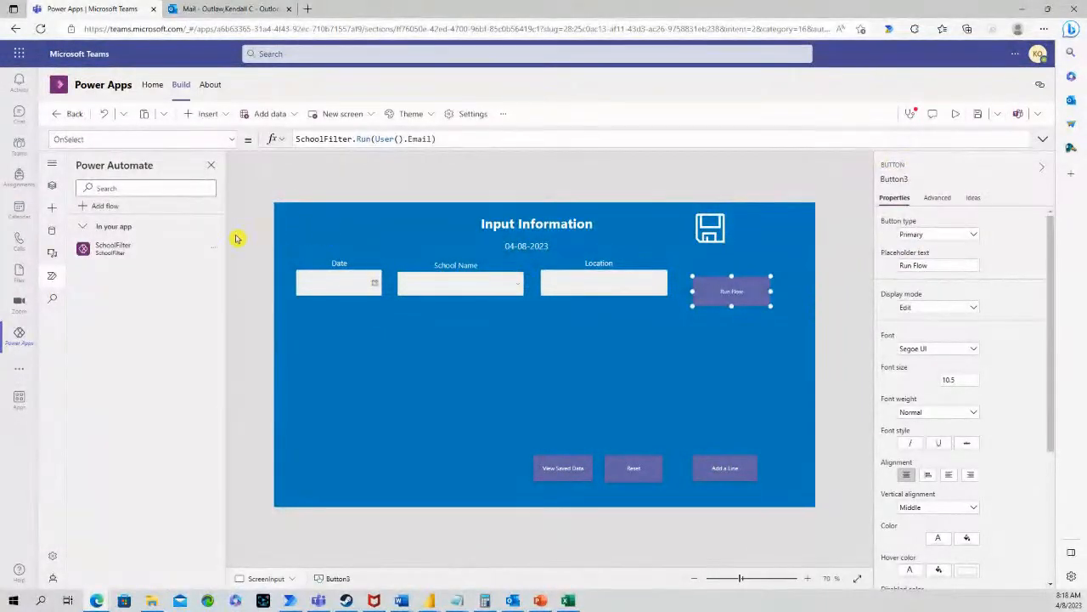
Reopen SchoolFilter to review the List rows 'Creek' filter, then close the flow editor
{"action": "left_click", "coordinate": [212, 248]}
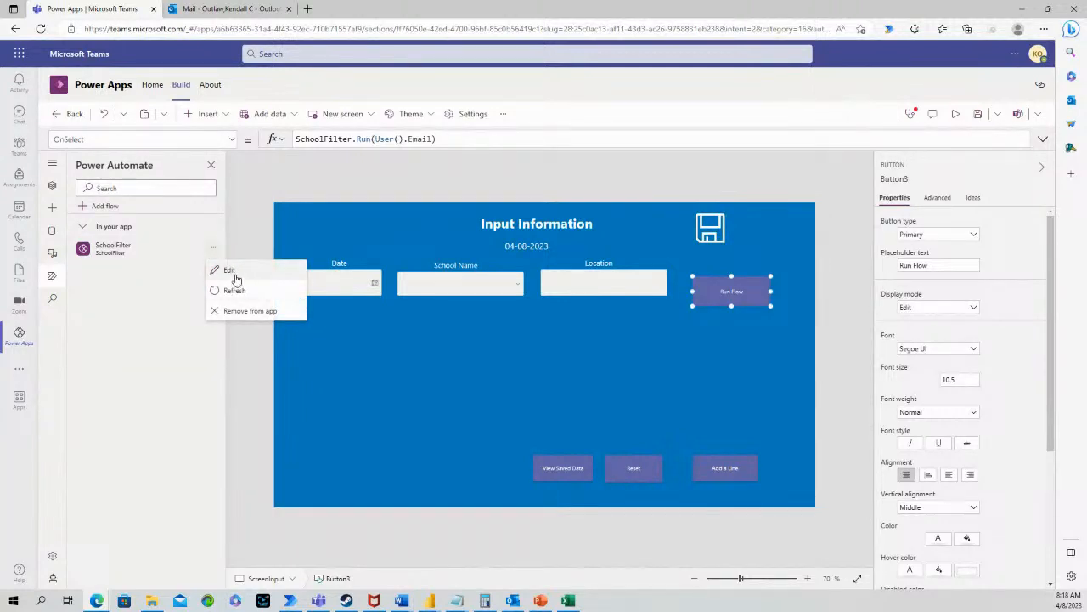
{"action": "left_click", "coordinate": [238, 271]}
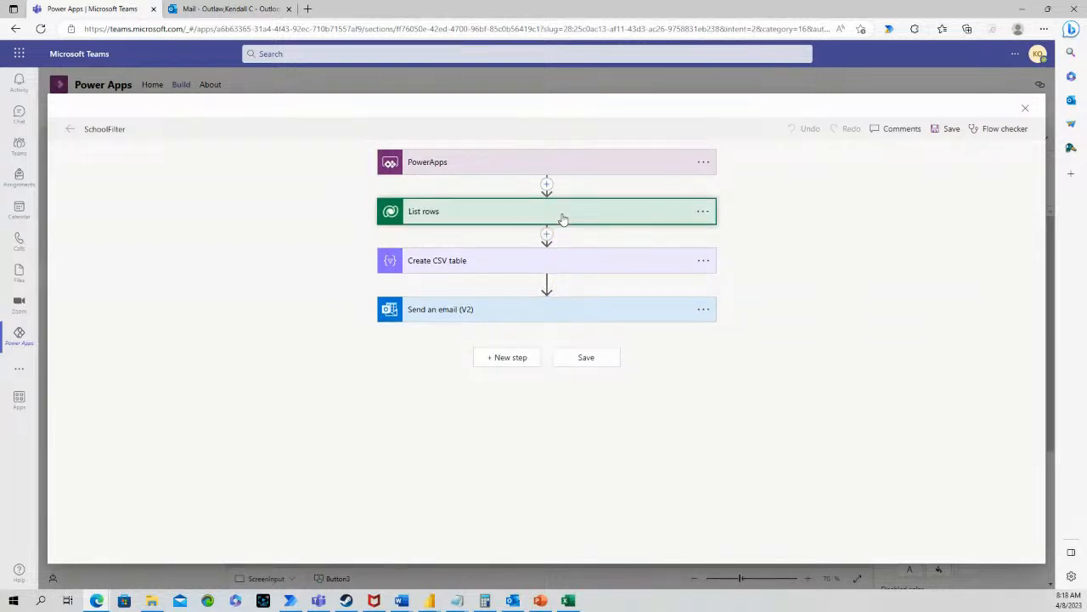
{"action": "left_click", "coordinate": [562, 217]}
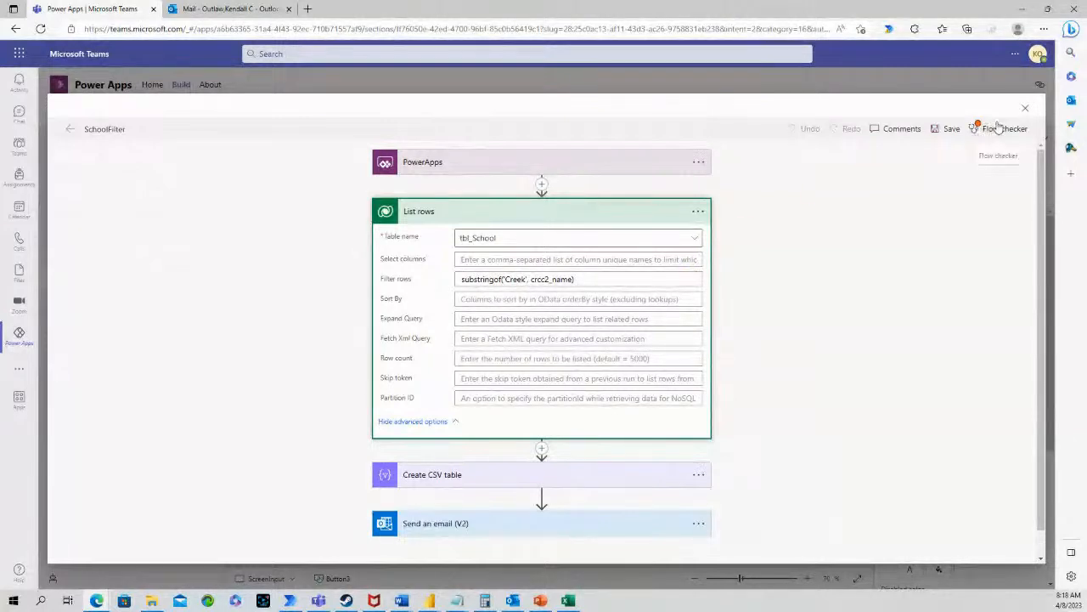
{"action": "left_click", "coordinate": [1025, 108]}
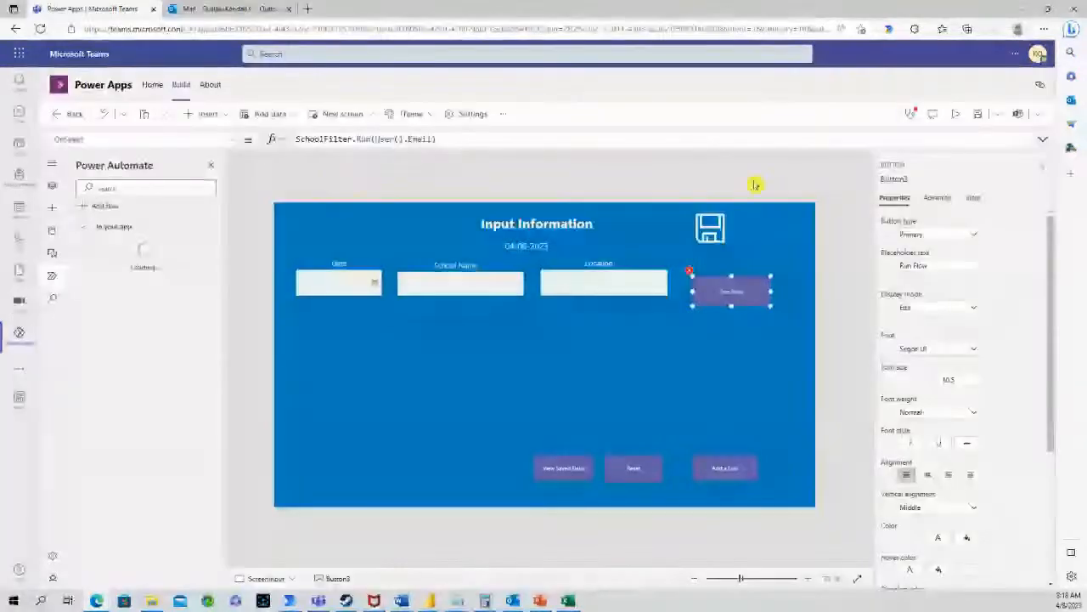
Preview the app, then open the SchoolFilter cloud flow from the Test team's full item list
{"action": "left_click", "coordinate": [956, 113]}
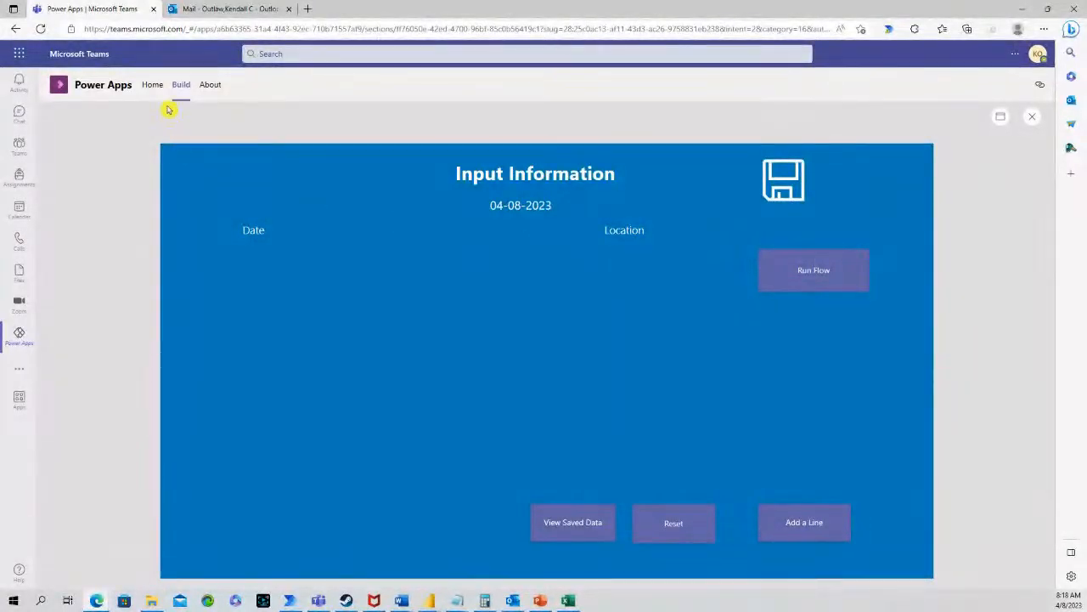
{"action": "left_click", "coordinate": [150, 84]}
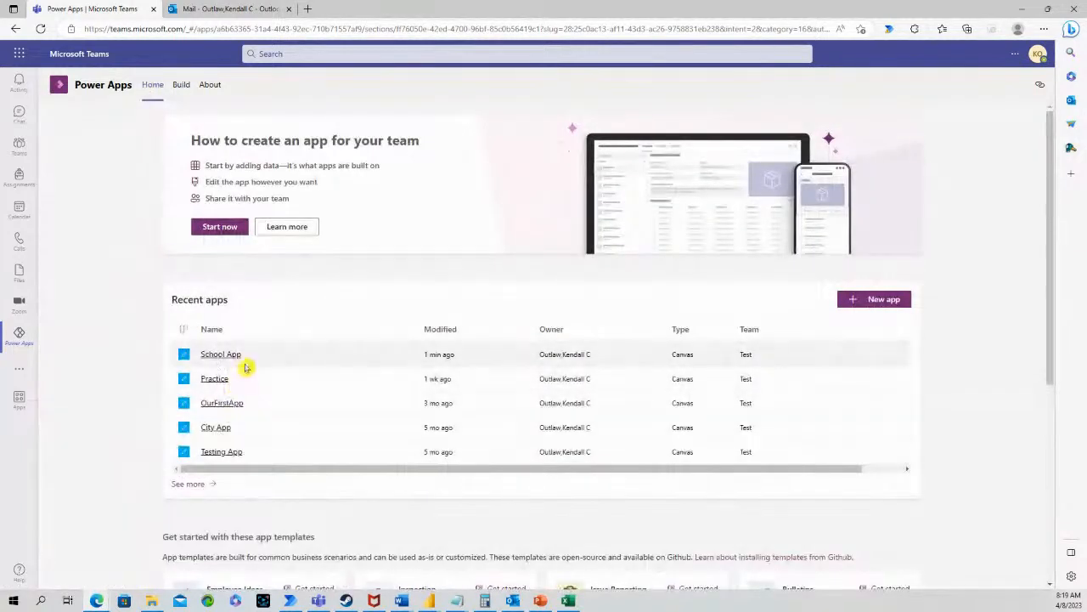
{"action": "left_click", "coordinate": [191, 484]}
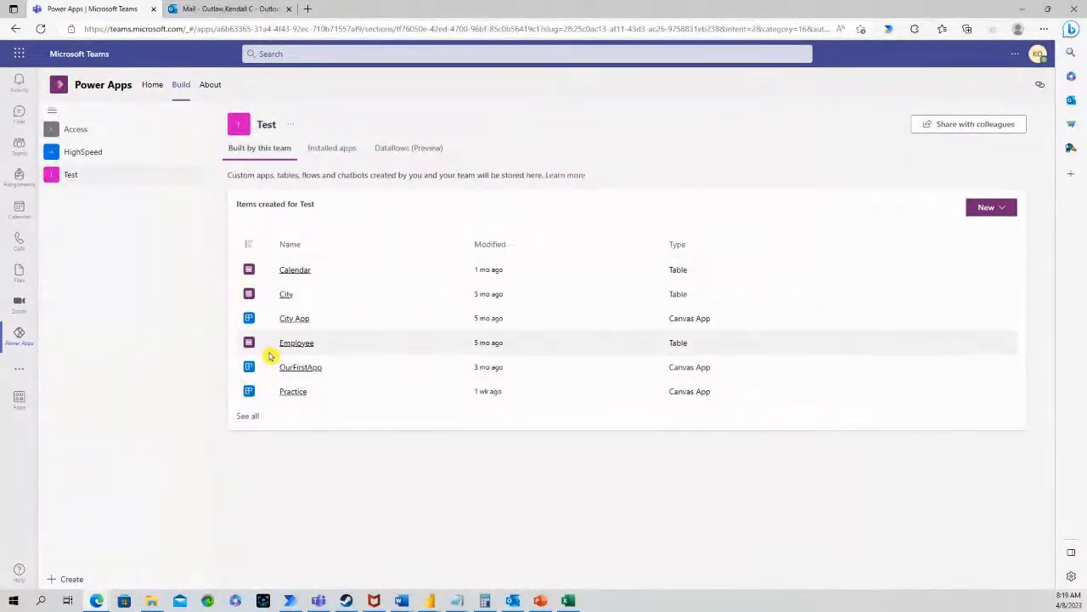
{"action": "left_click", "coordinate": [244, 418]}
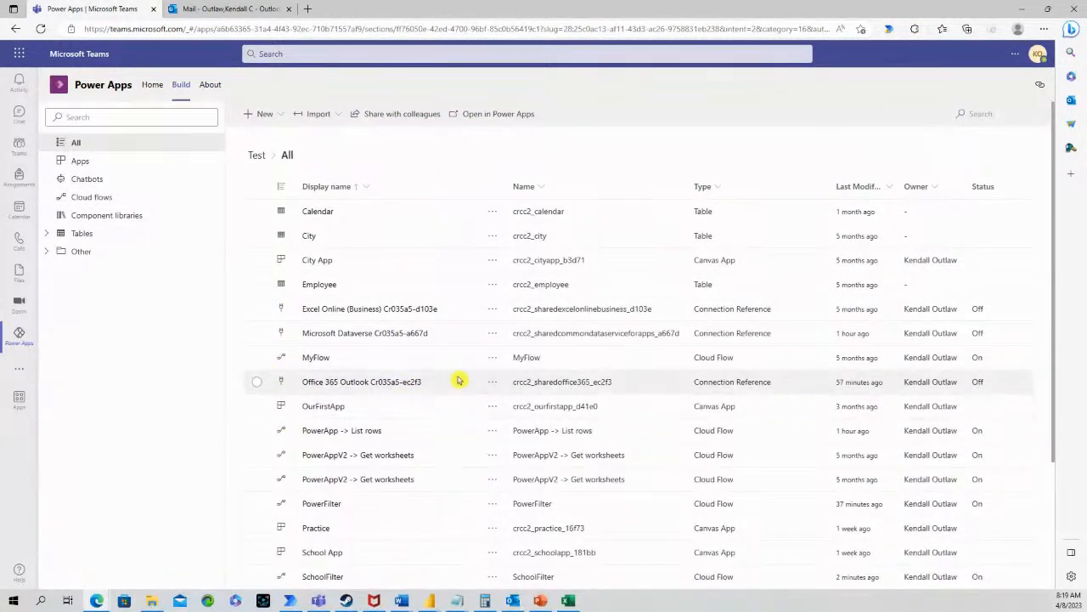
{"action": "left_click", "coordinate": [333, 579]}
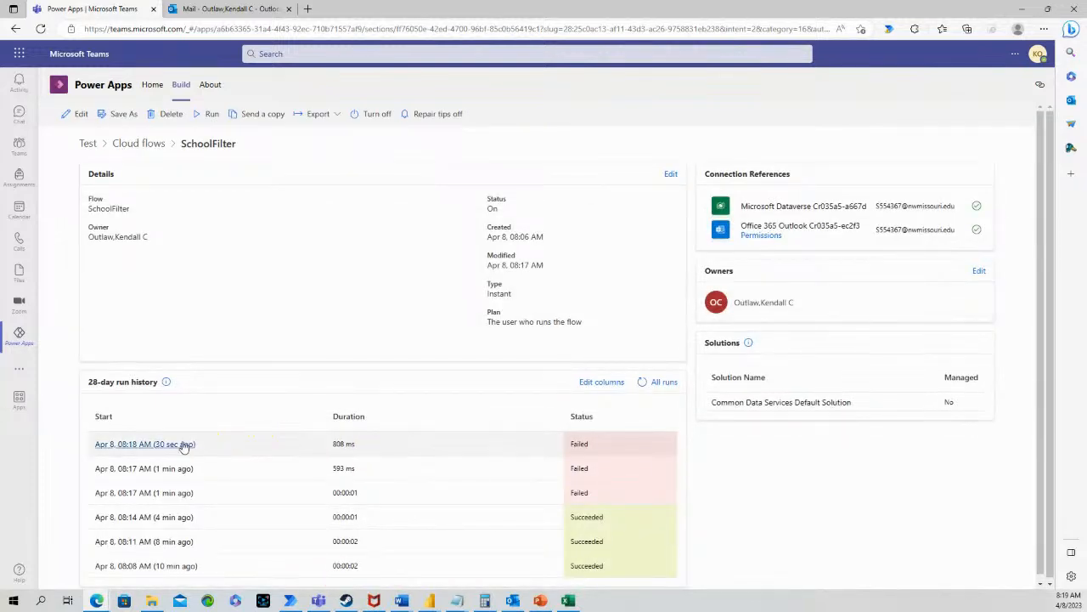
Open the latest failed run to read the unknown-function 'substringof' error, then dismiss the details
{"action": "left_click", "coordinate": [175, 448]}
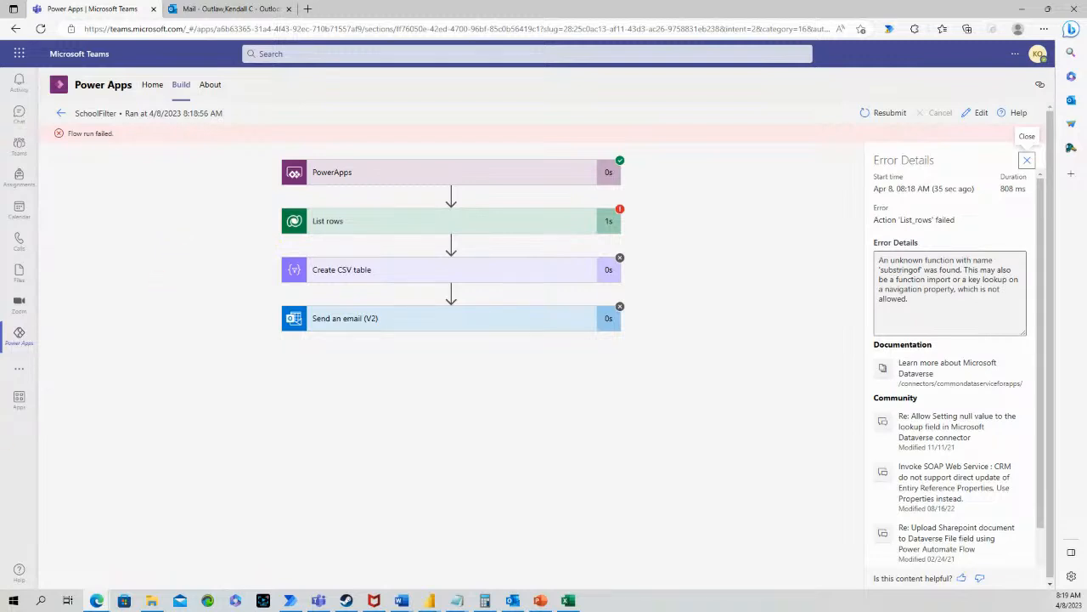
{"action": "left_click", "coordinate": [1027, 160]}
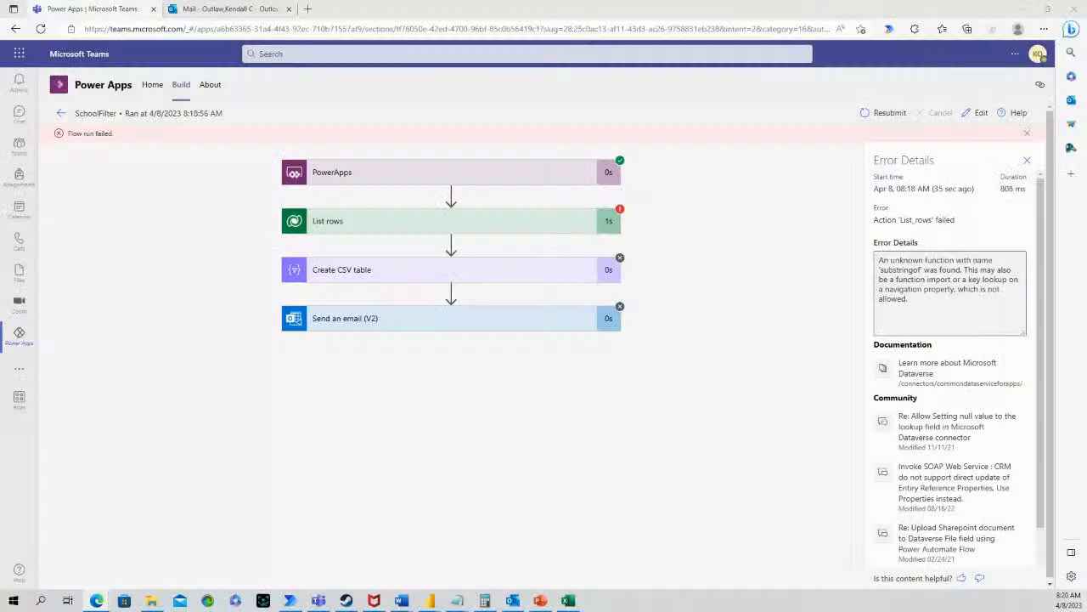
Open School App from Recent apps on the Power Apps Home page
{"action": "left_click", "coordinate": [146, 85]}
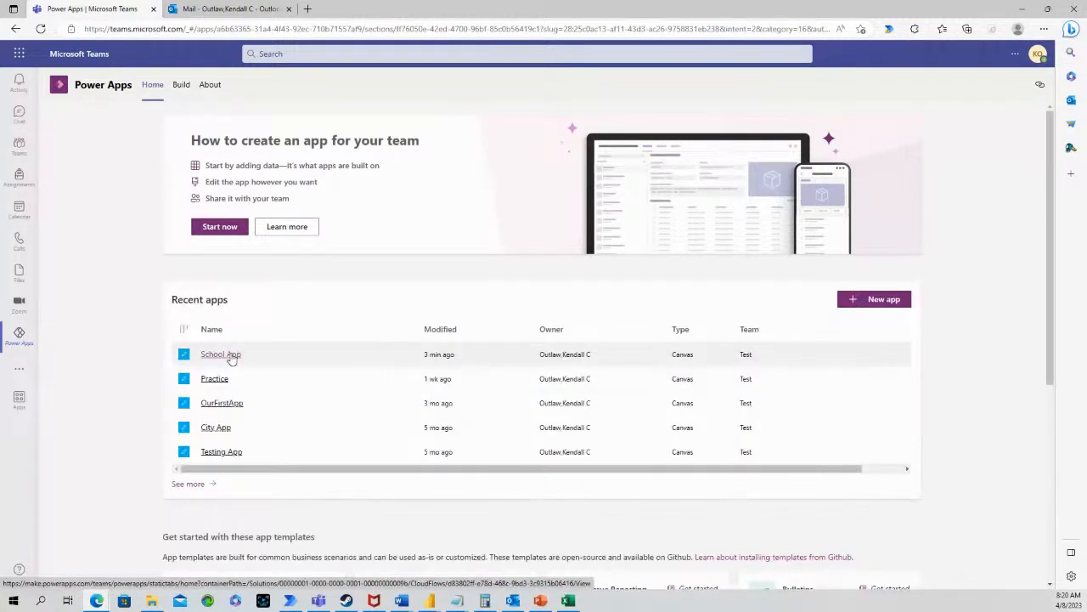
{"action": "left_click", "coordinate": [230, 356]}
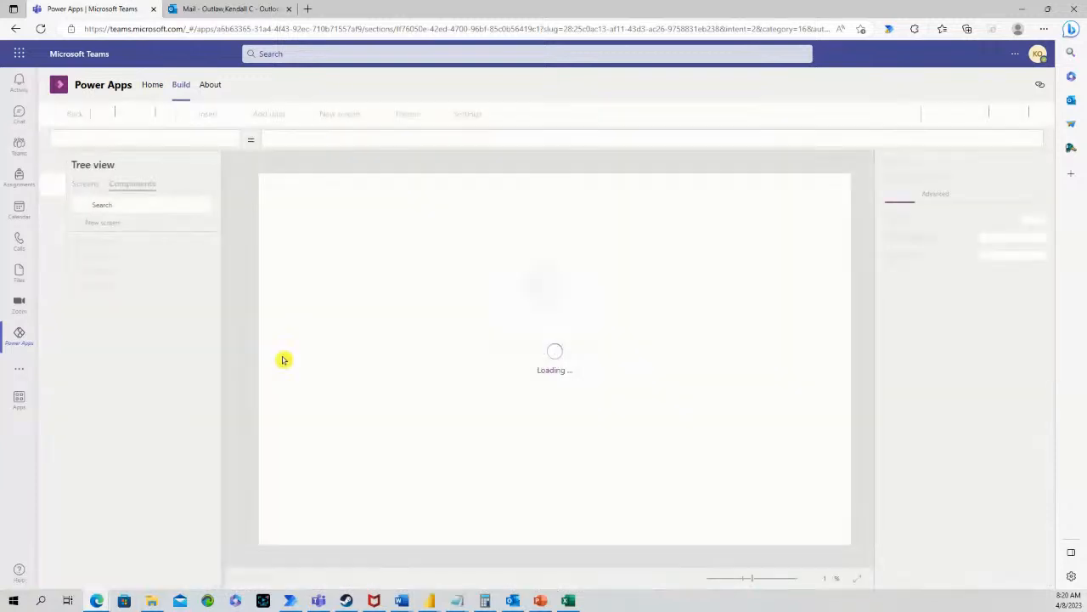